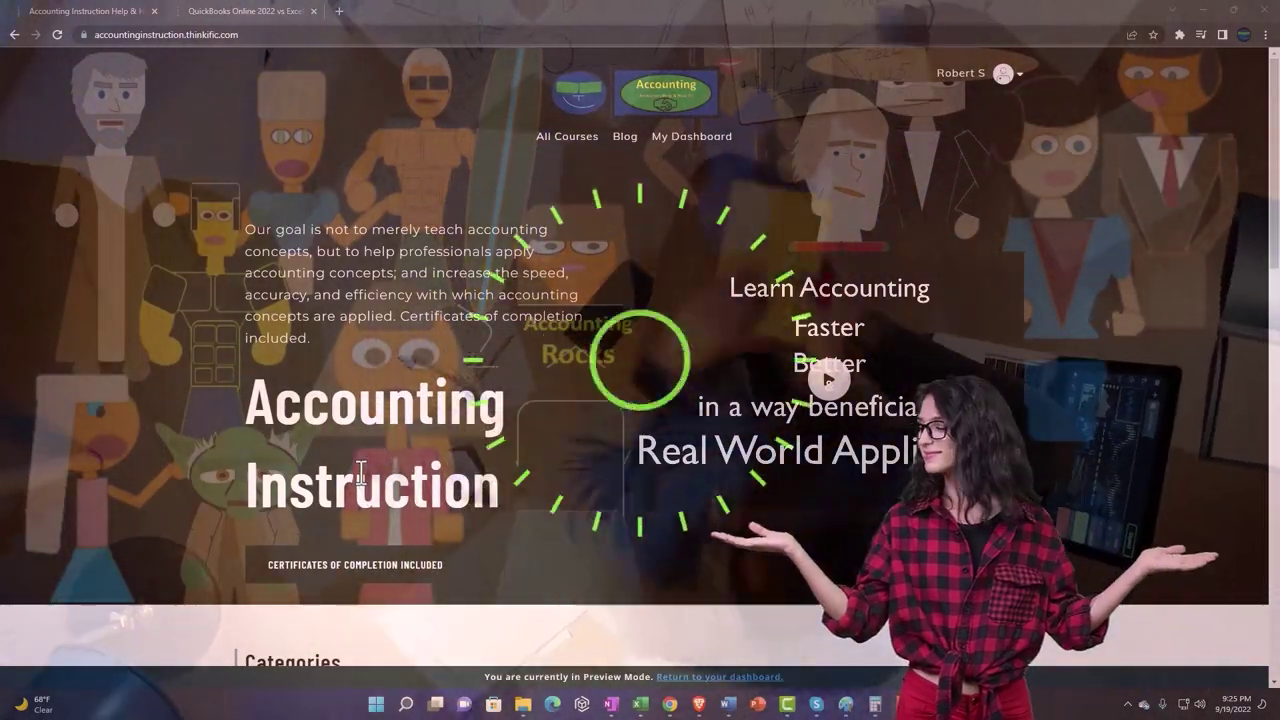
Step: Scroll through the Categories cards, then switch to the QuickBooks Online 2022 vs Excel course tab
scroll(174, 552, down, 5)
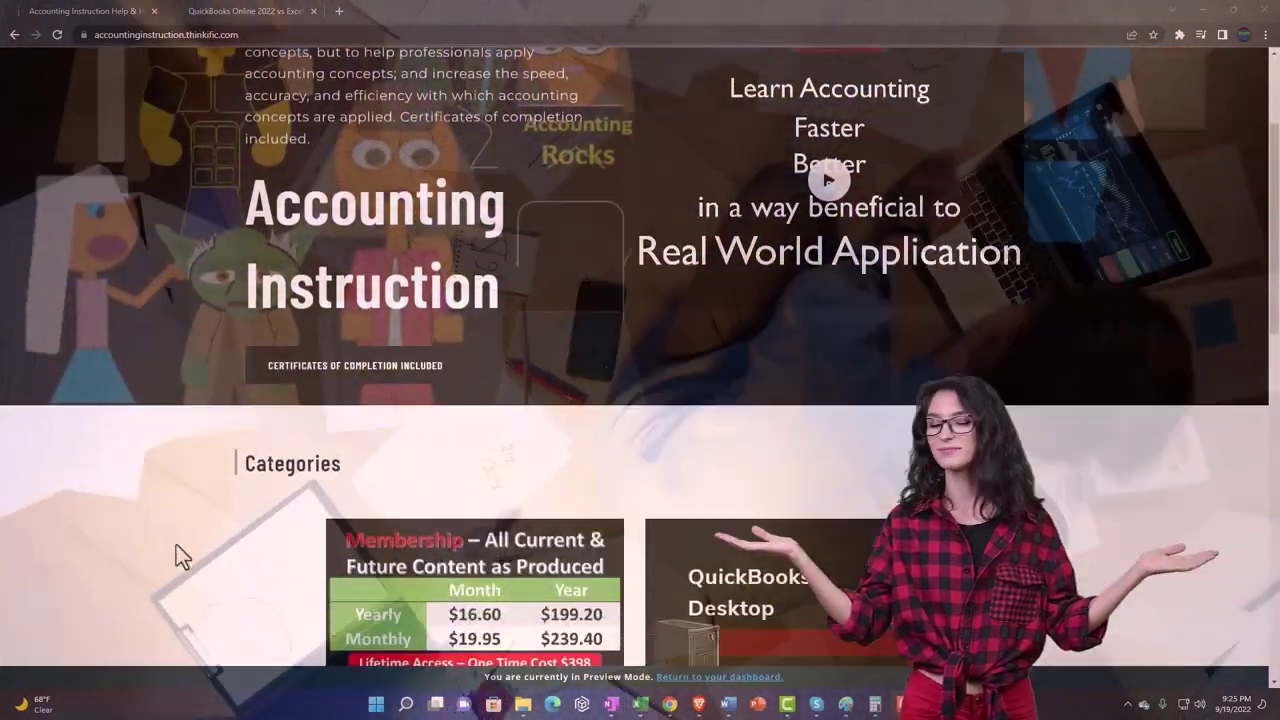
scroll(176, 546, down, 2)
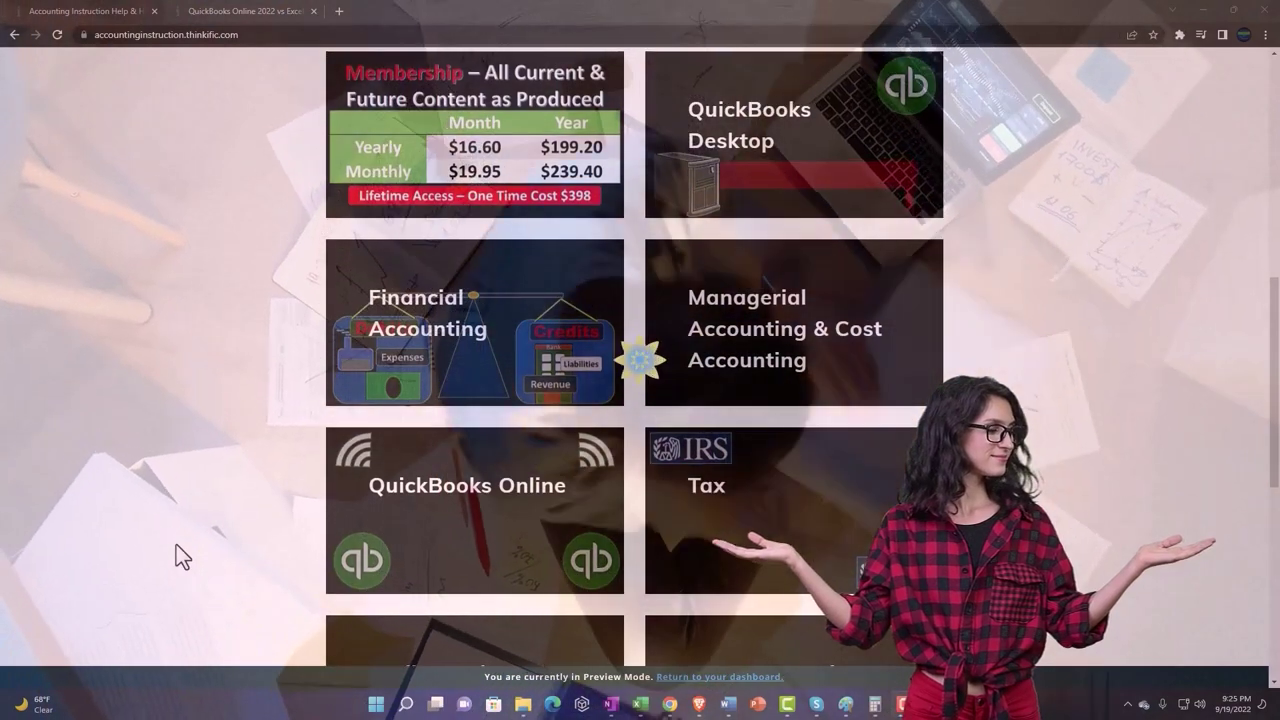
scroll(176, 546, down, 1)
scroll(176, 546, down, 5)
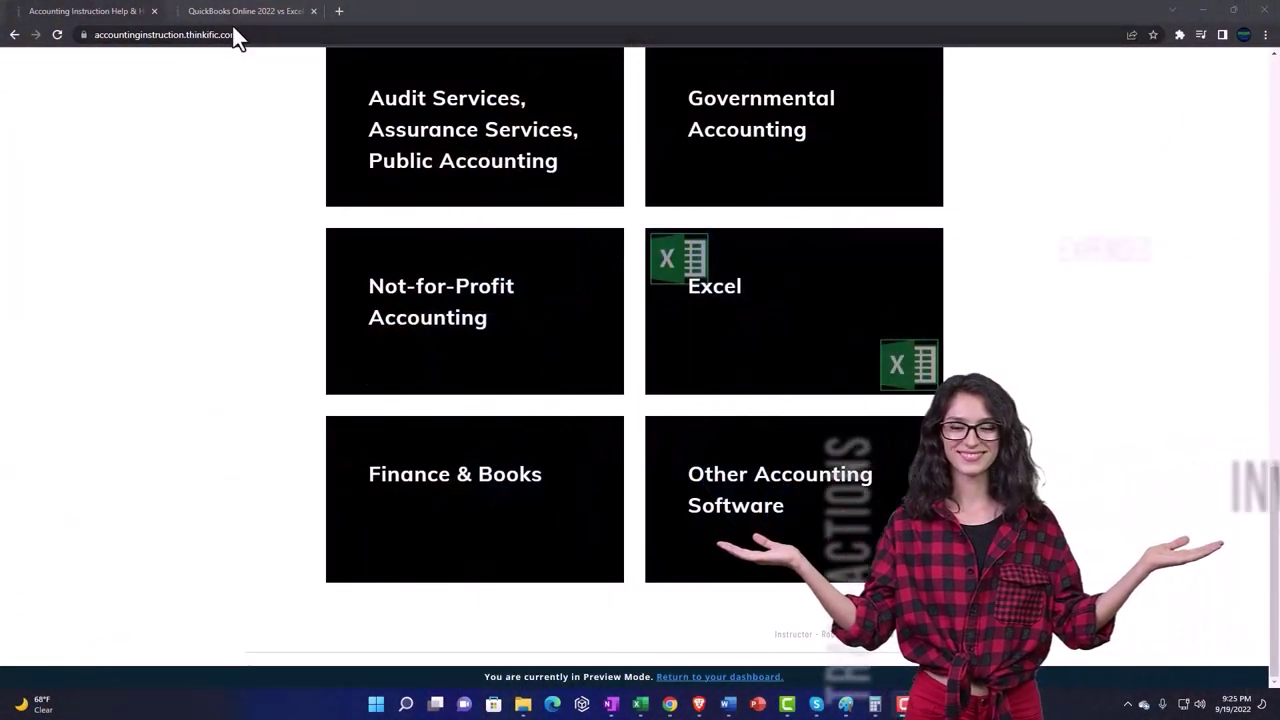
click(228, 10)
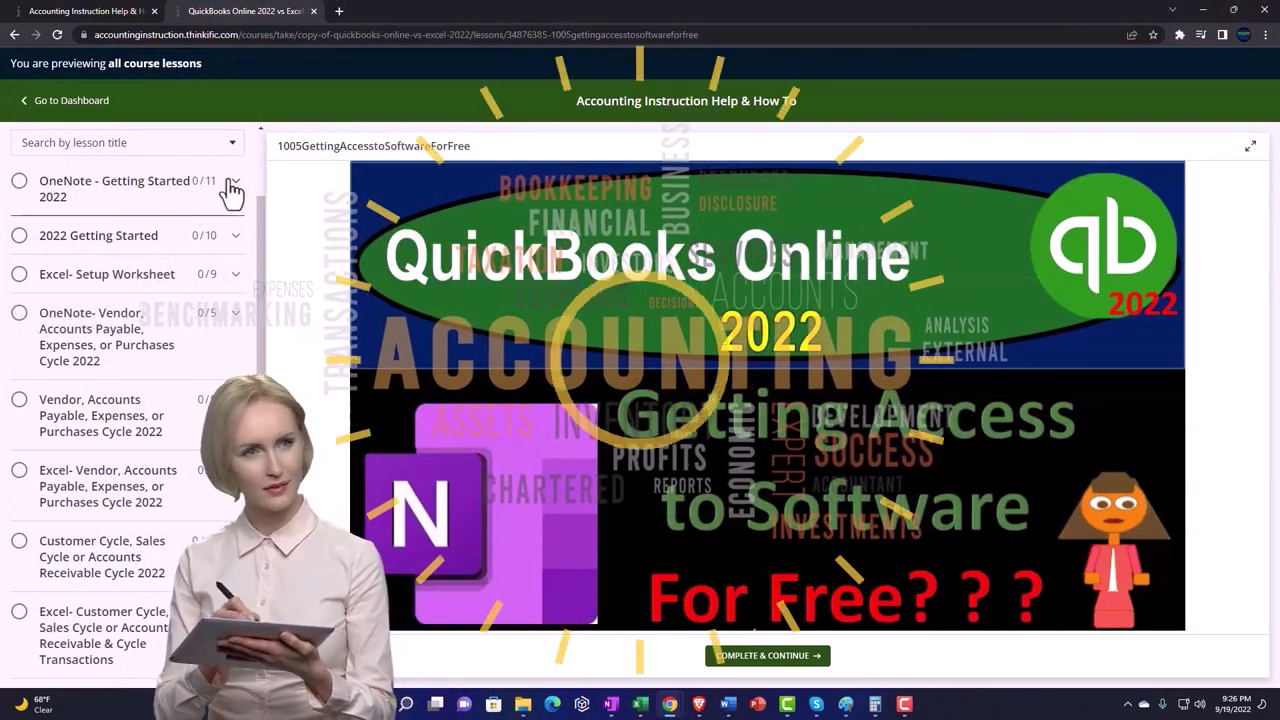
Step: Expand the OneNote - Getting Started 2022 section in the lesson sidebar
click(231, 188)
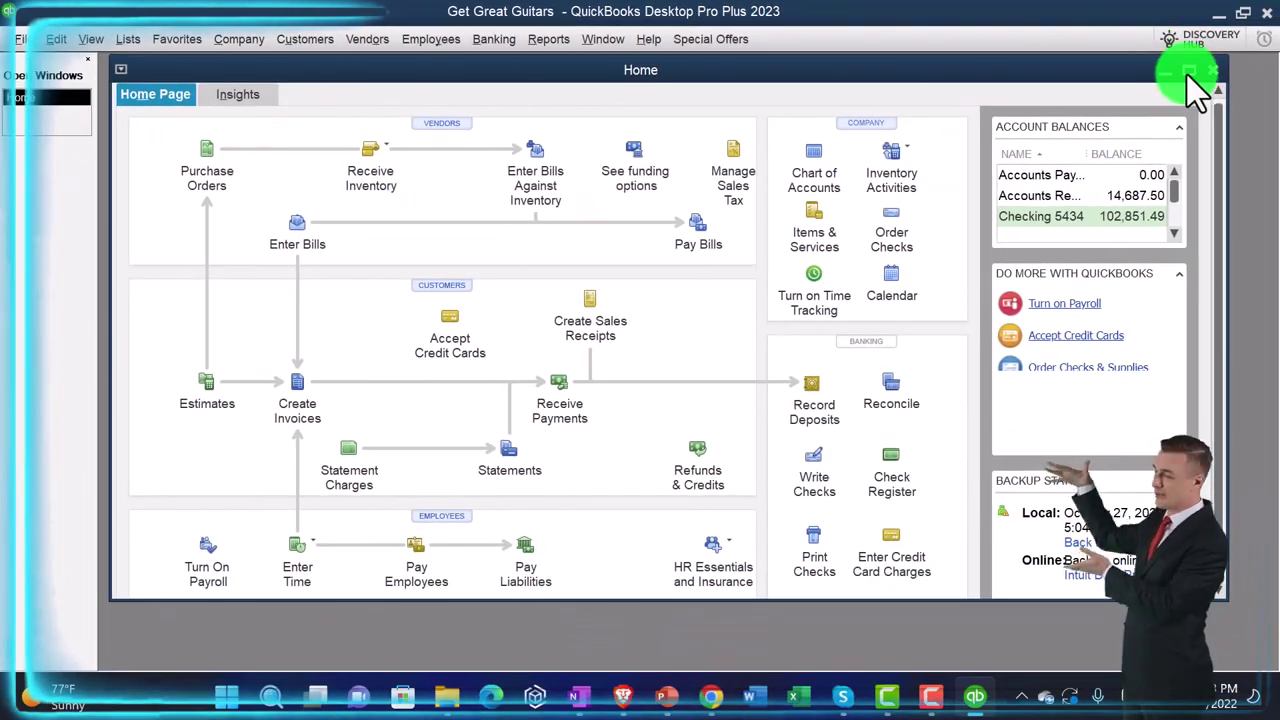
Step: Open the Profit & Loss Standard report dated 01/01/2023 to 12/31/2023
click(1187, 75)
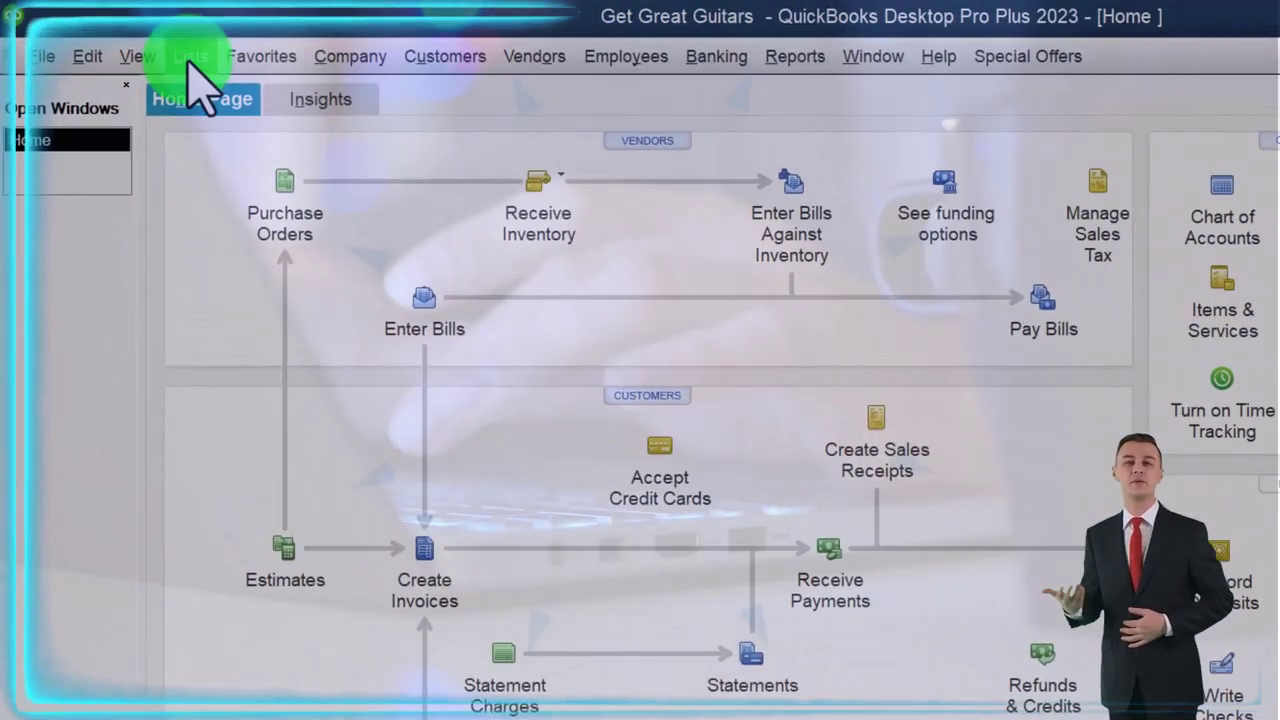
click(98, 40)
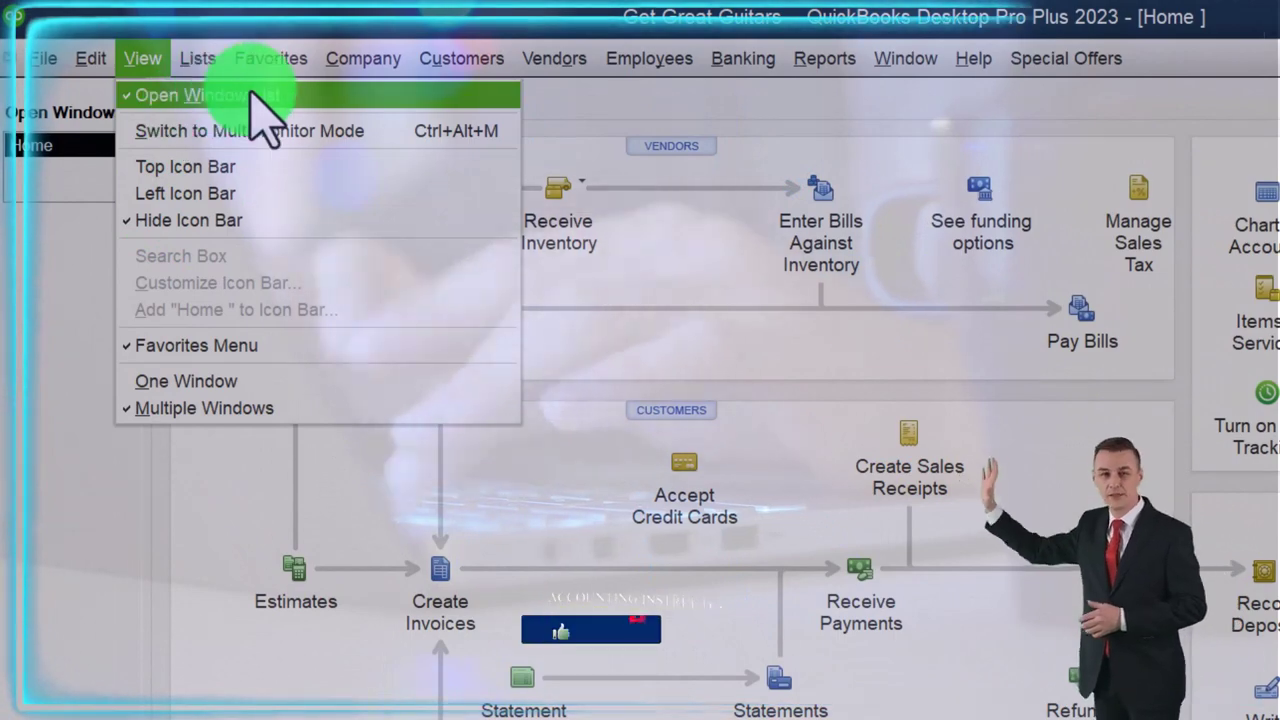
click(36, 276)
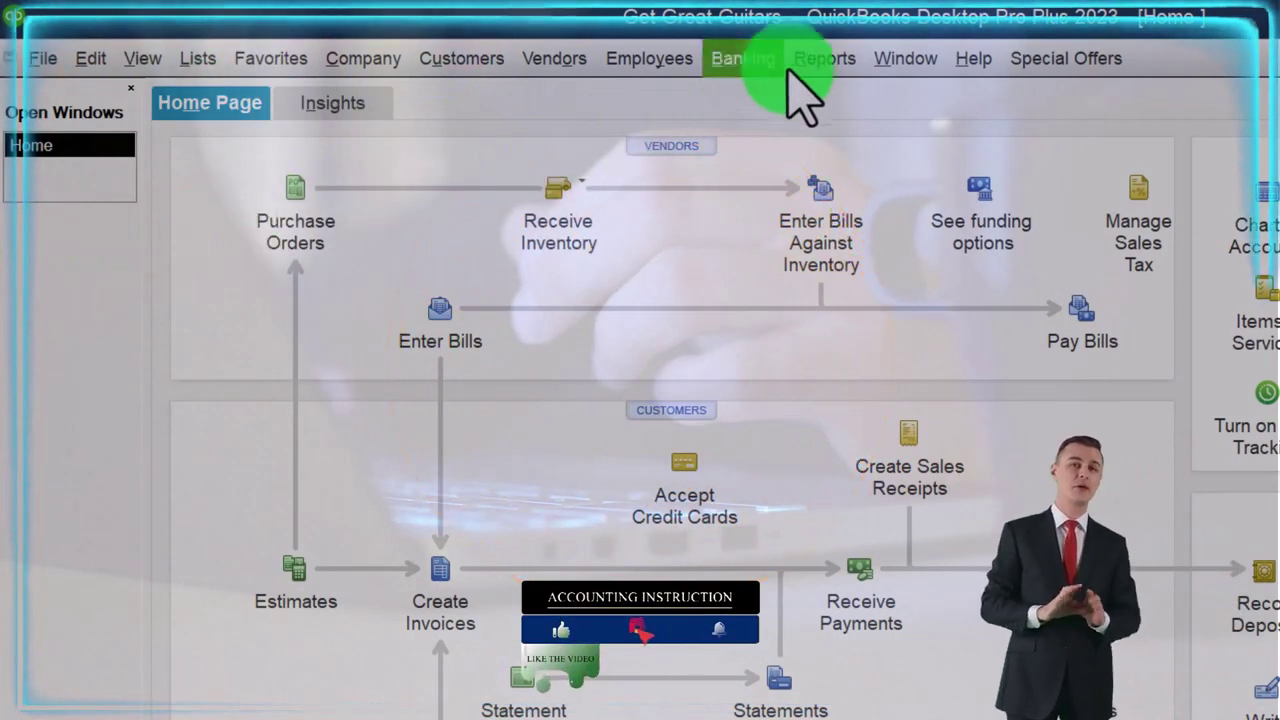
click(790, 68)
click(983, 291)
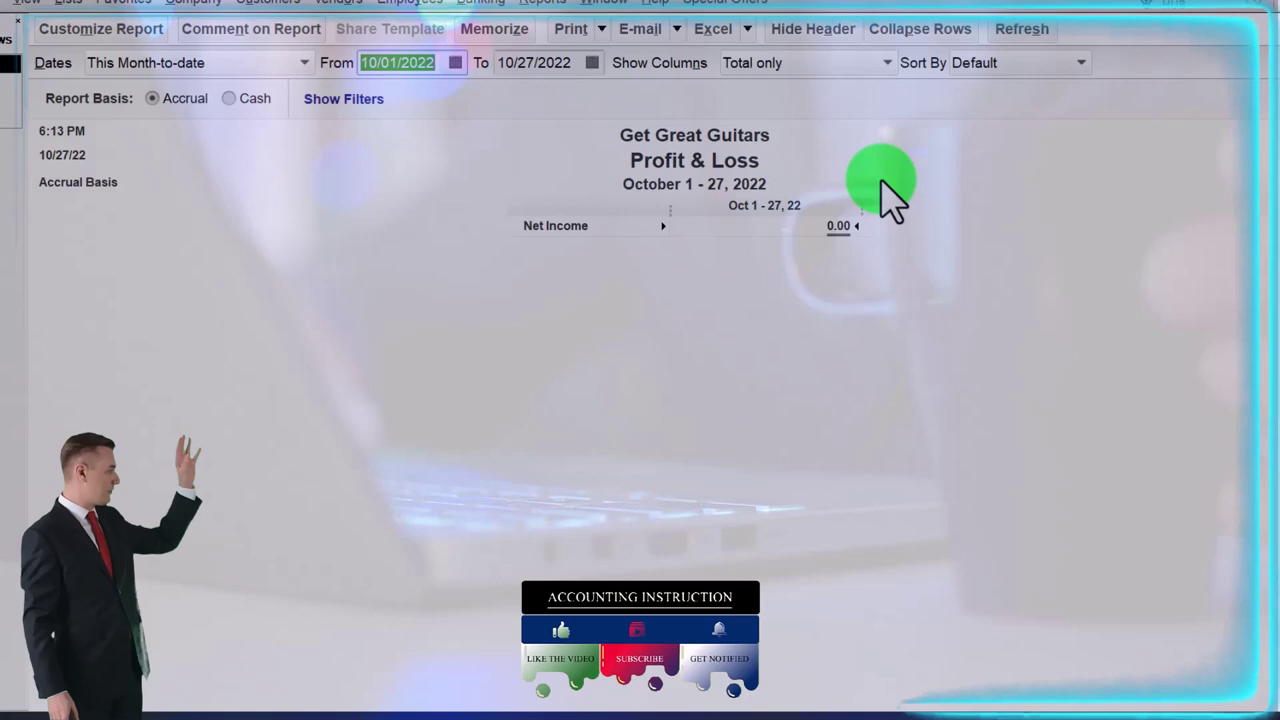
text(01/01/2023)
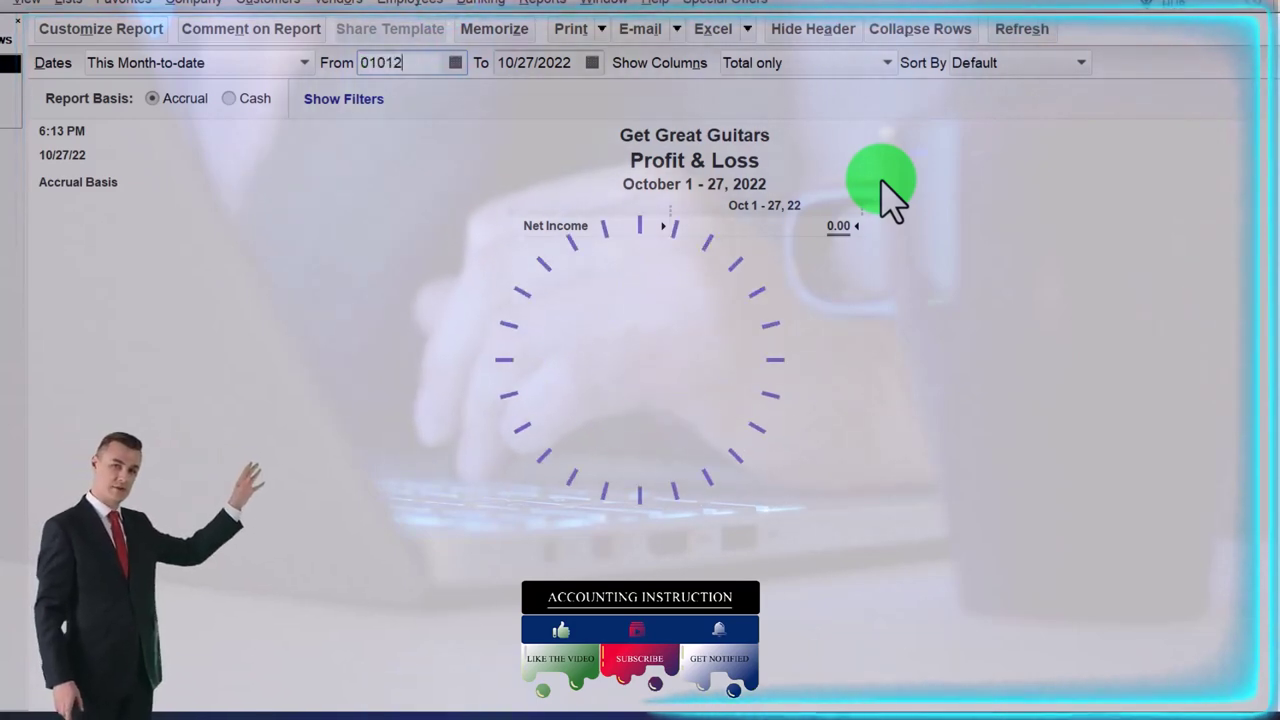
key(Tab)
text(12/31/2023)
key(Tab)
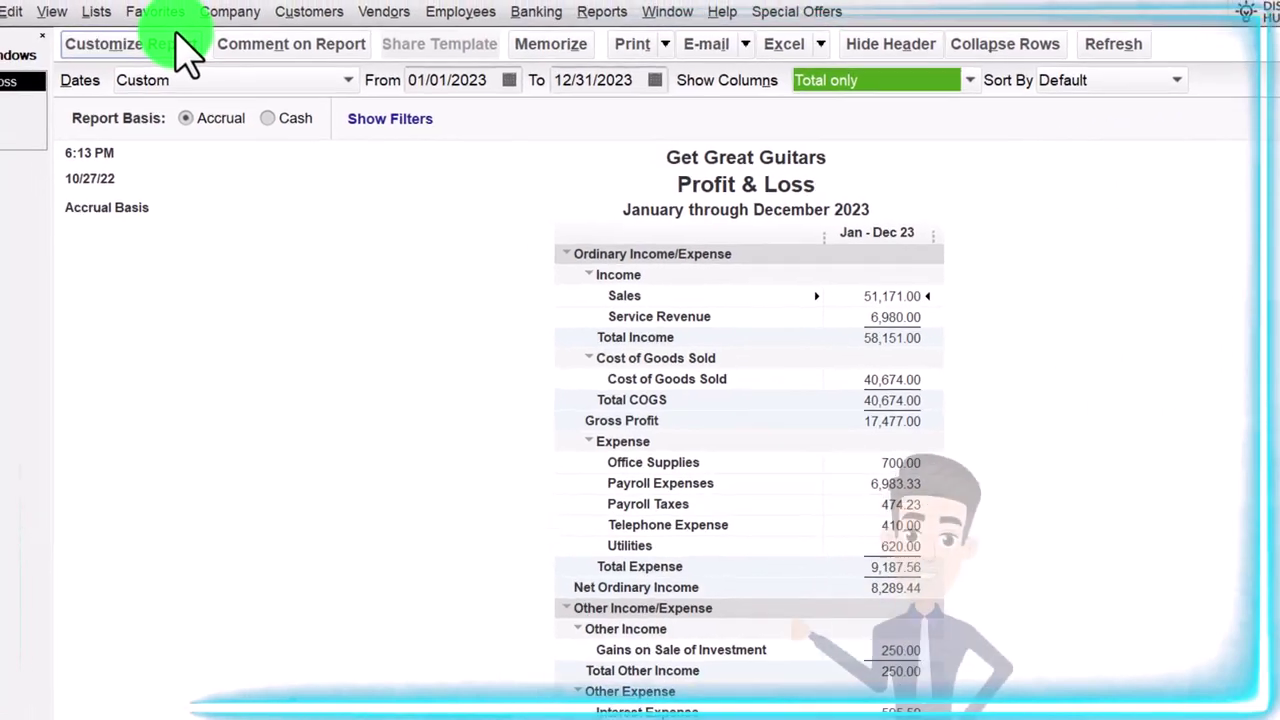
Step: Enlarge the report's column label font and all related fonts
click(180, 45)
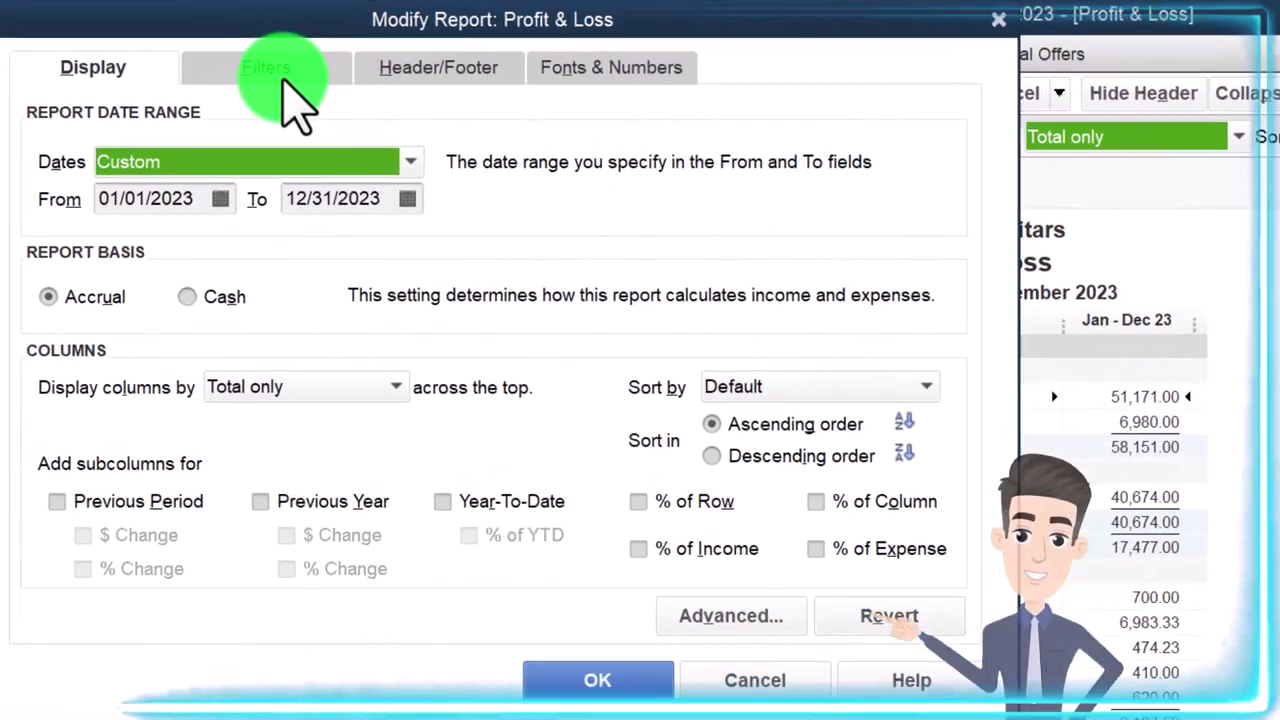
click(612, 66)
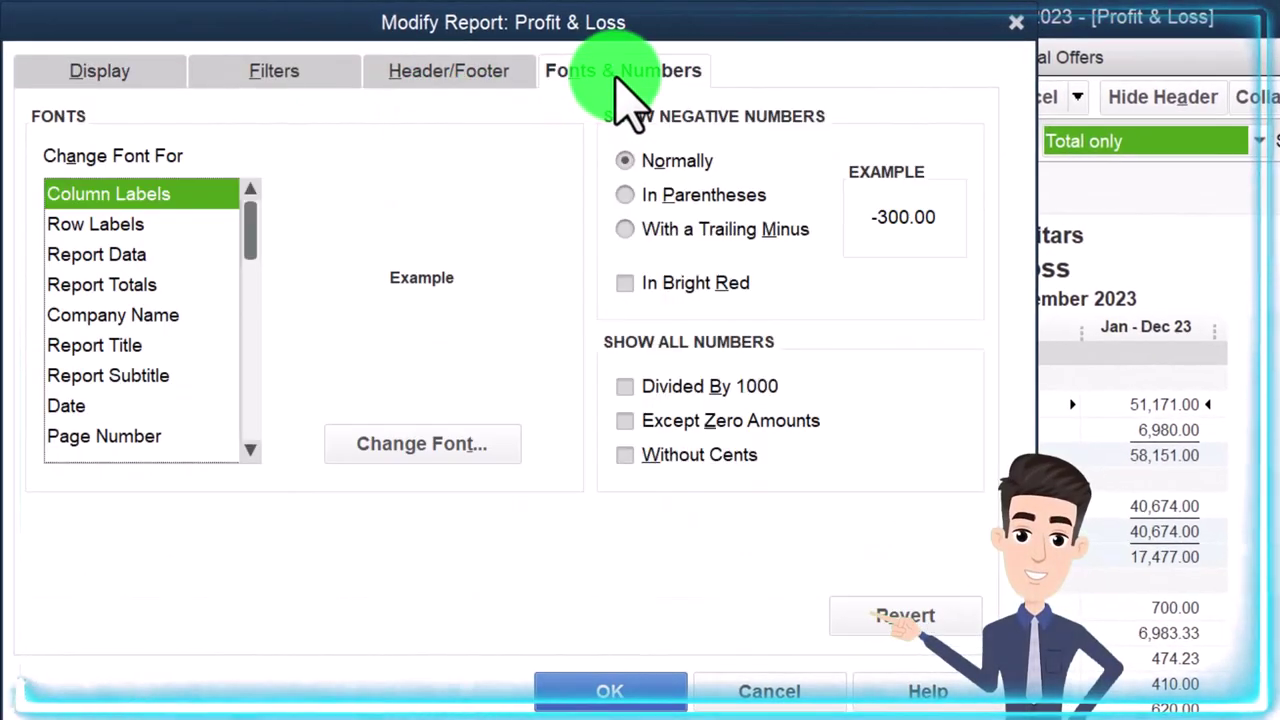
click(492, 450)
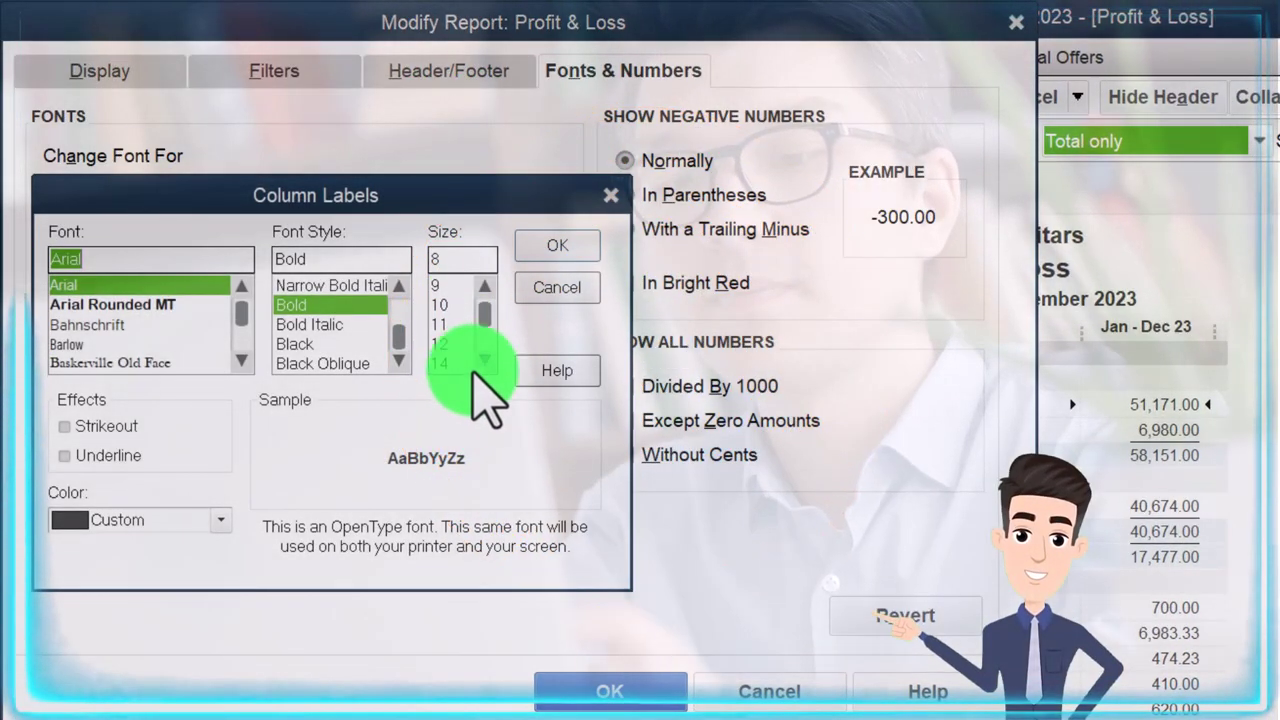
click(556, 248)
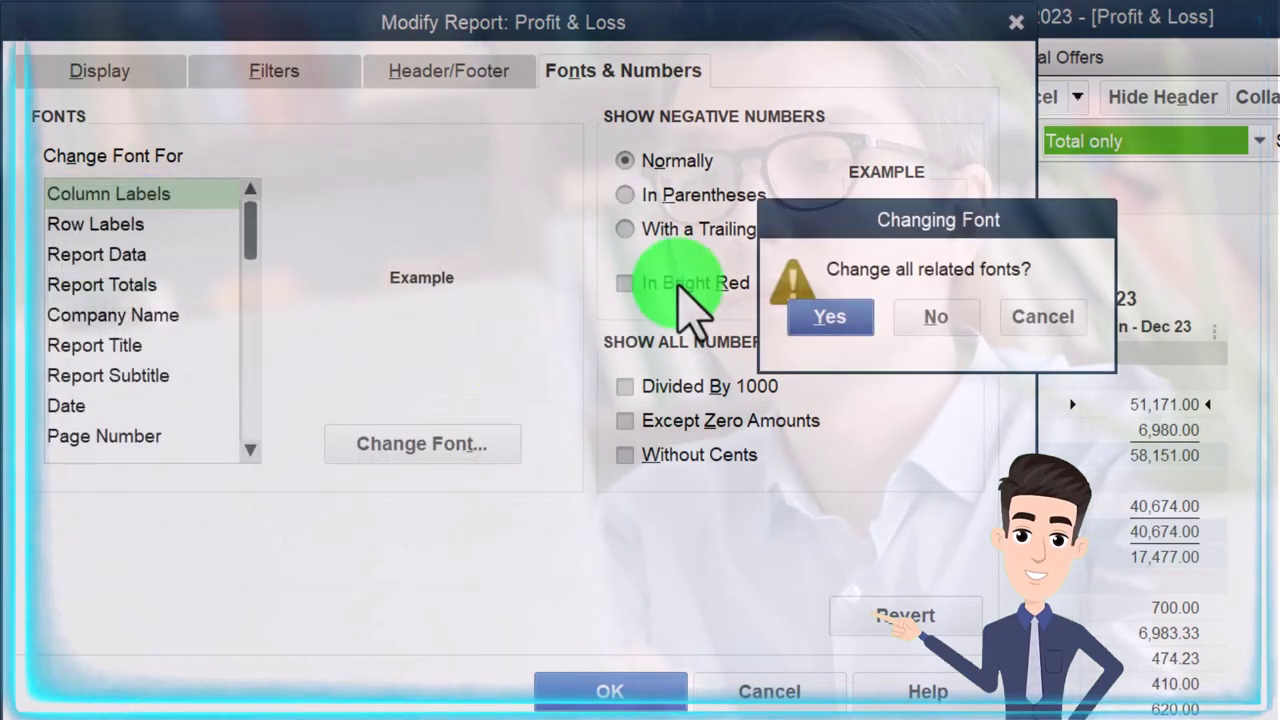
click(813, 318)
click(618, 688)
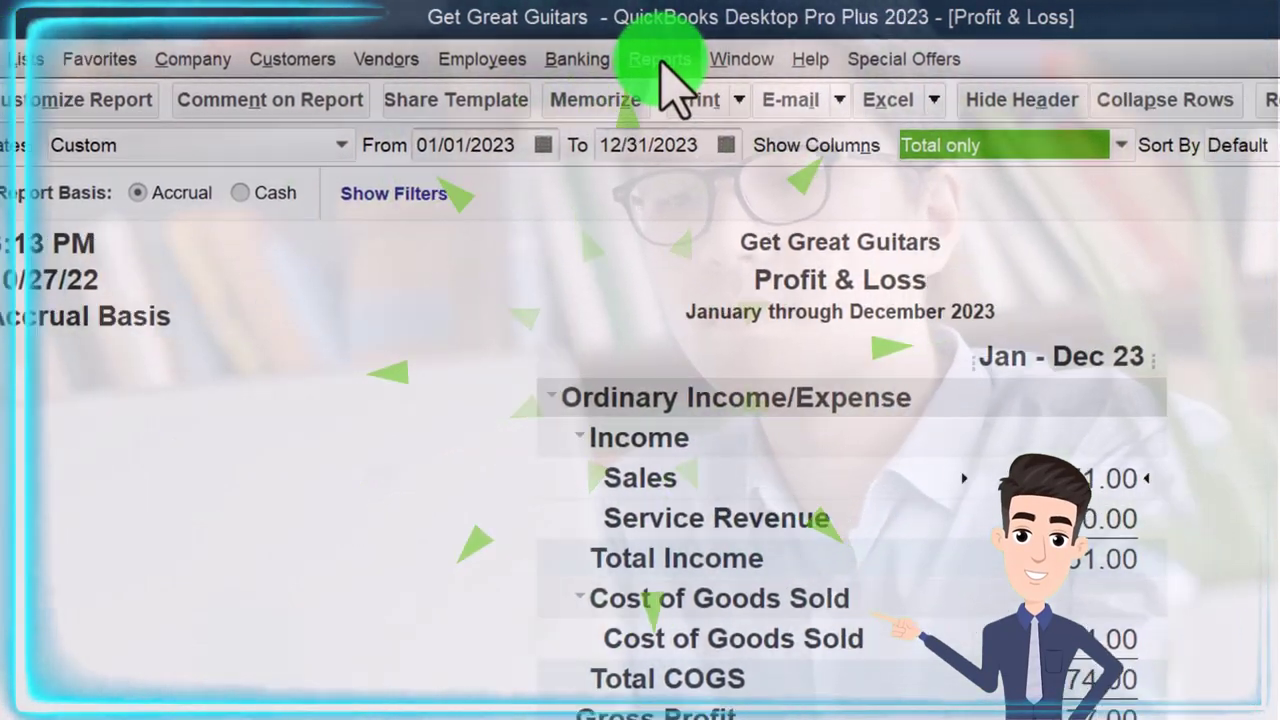
Step: Open the Balance Sheet Standard report and set a custom date range from 01/01/2023
click(810, 57)
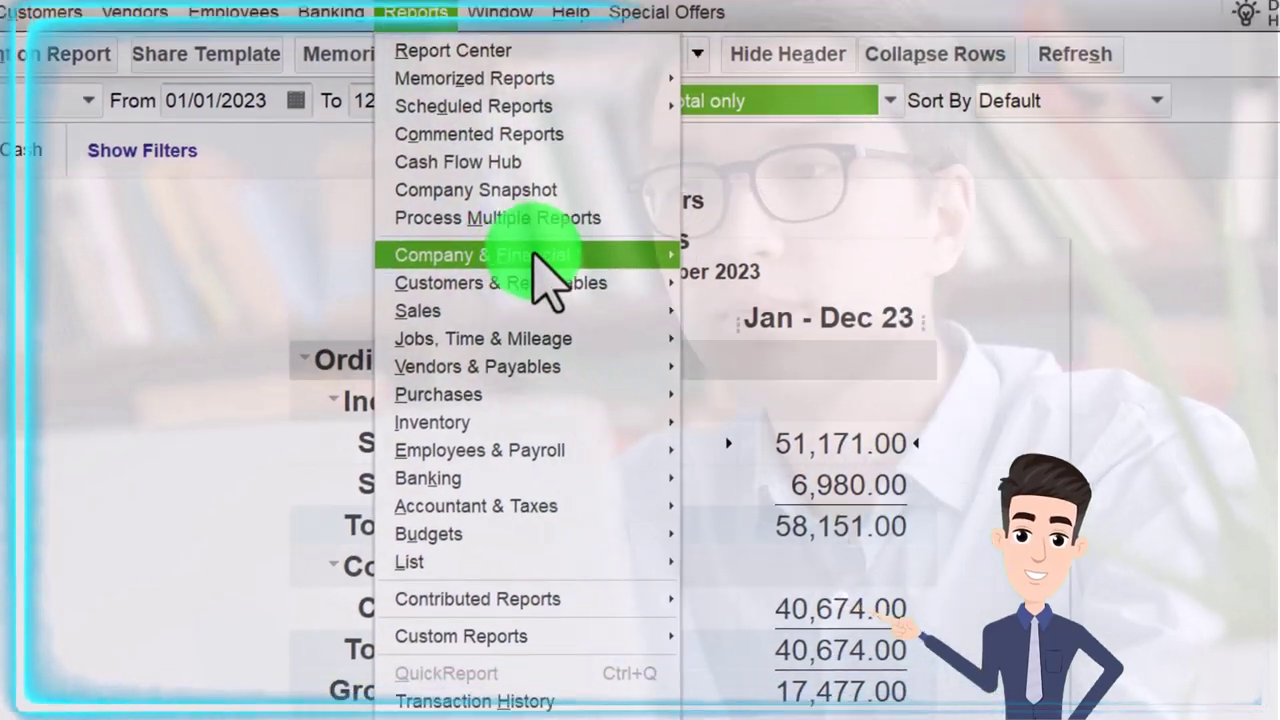
mouse_move(600, 302)
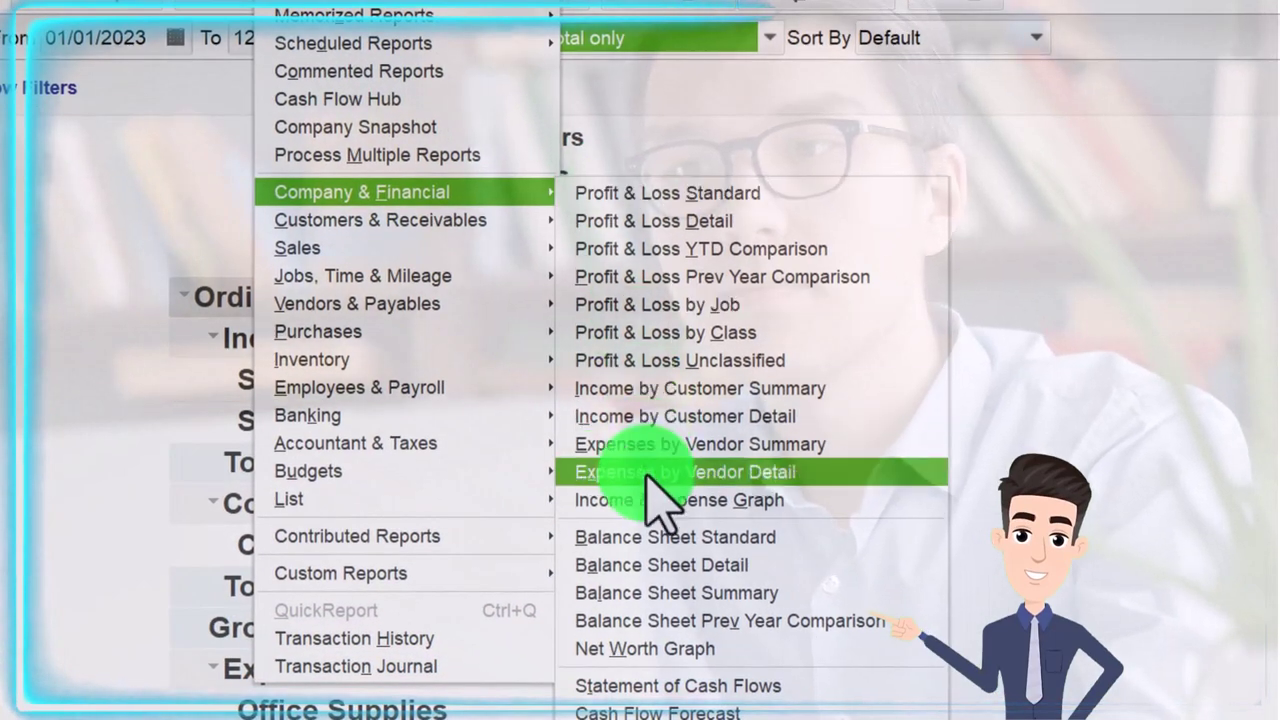
click(650, 537)
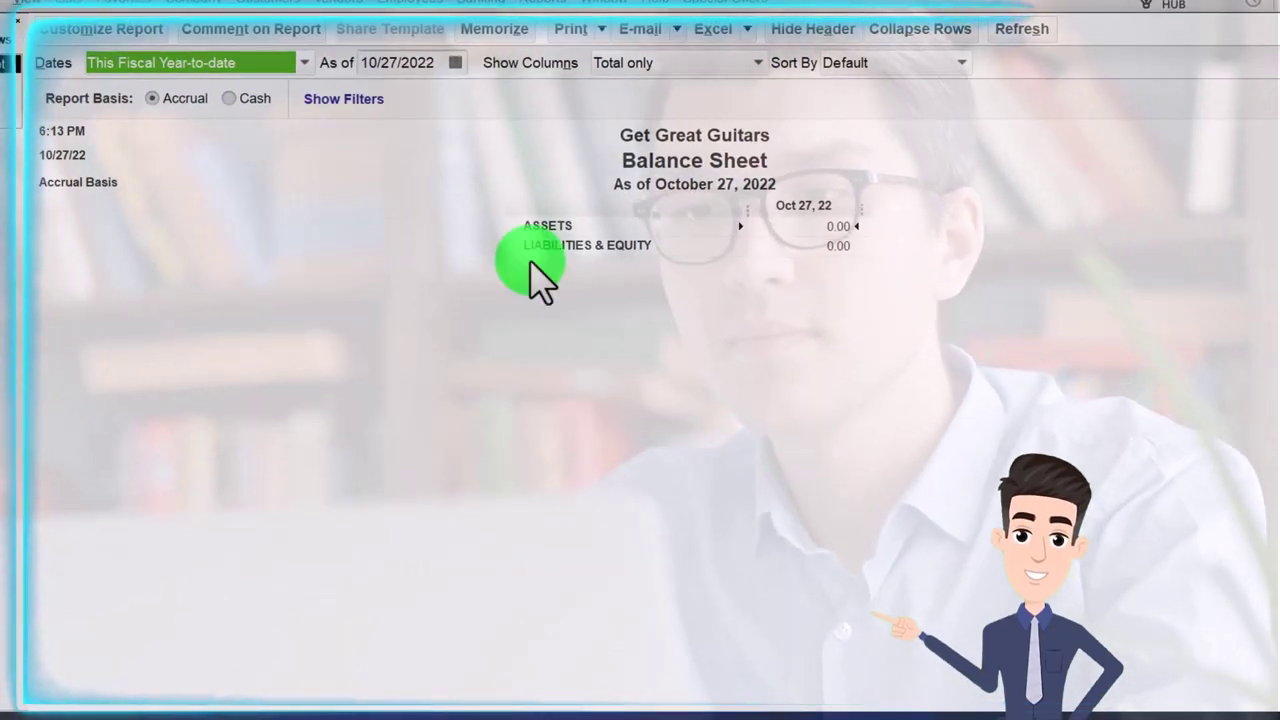
click(138, 28)
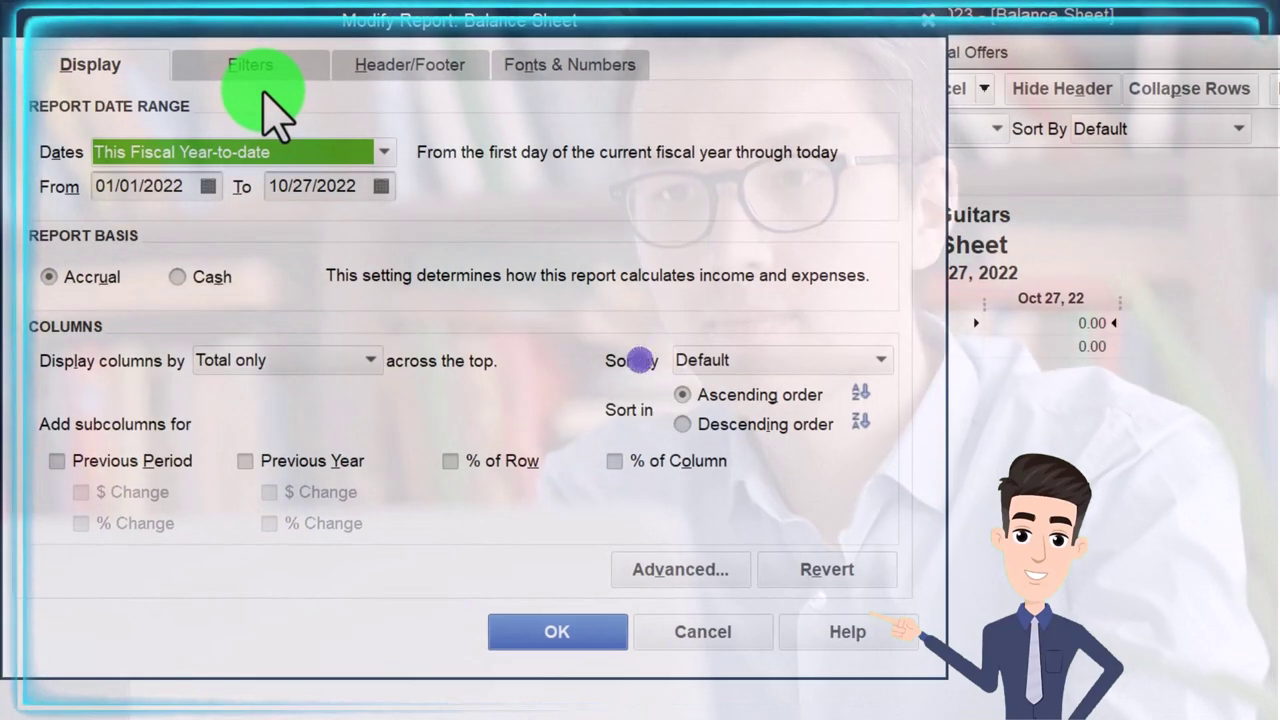
text(0)
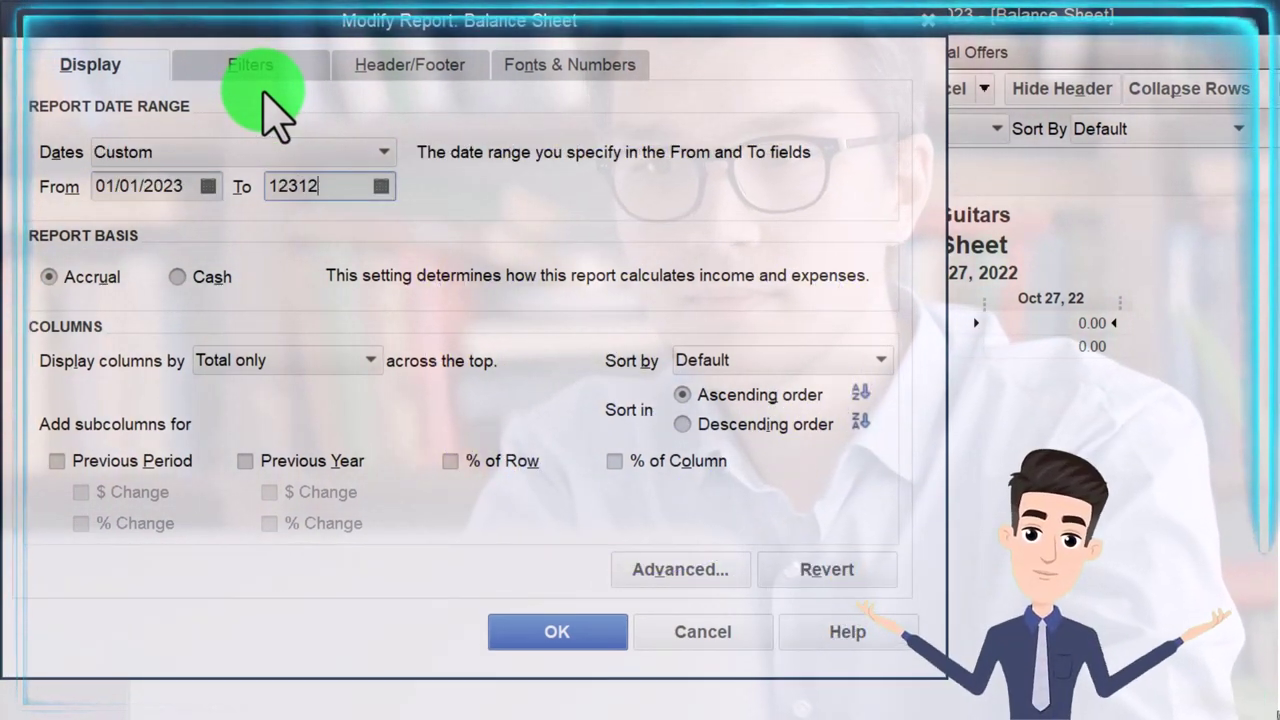
Step: Enlarge the Balance Sheet's column label font and all related fonts
click(538, 66)
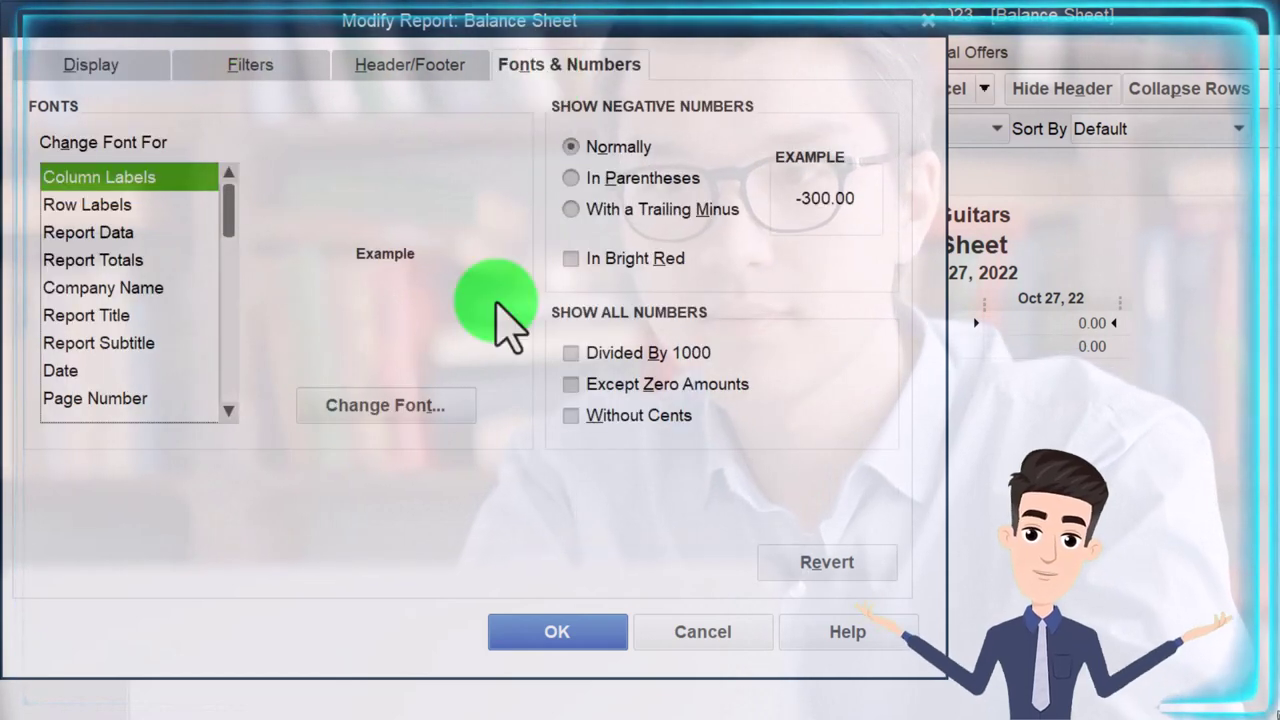
click(433, 419)
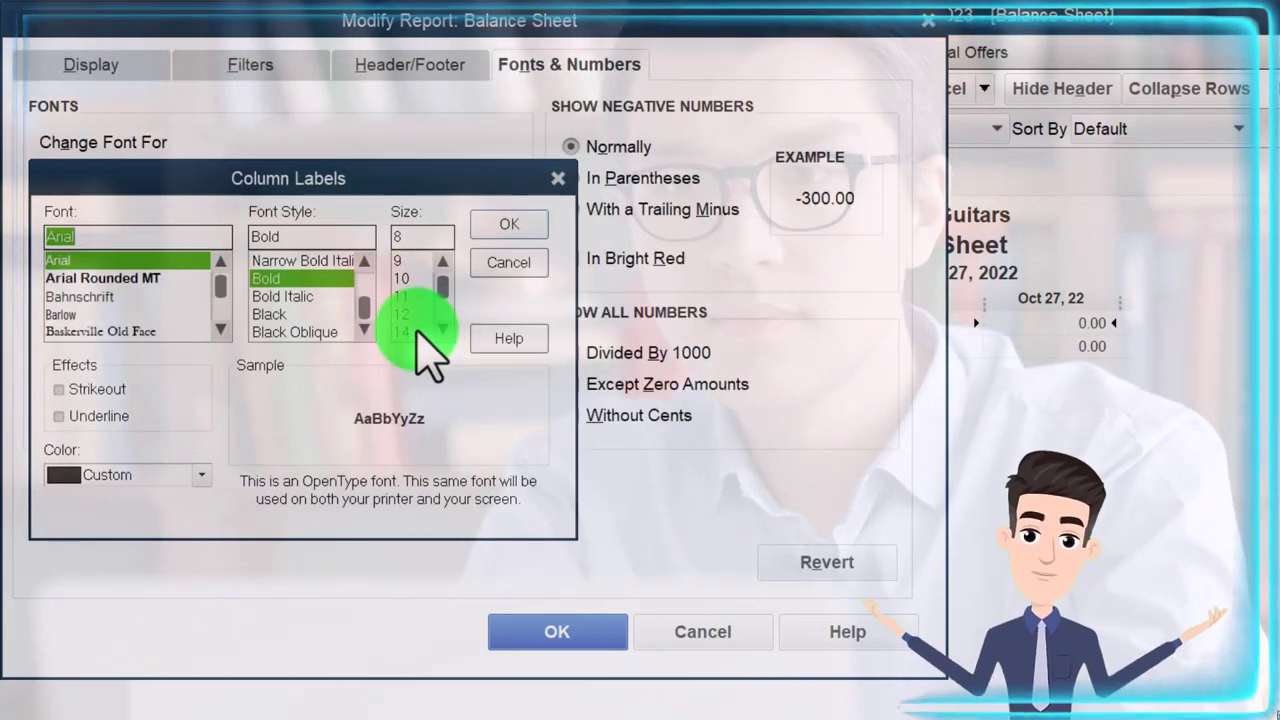
click(508, 232)
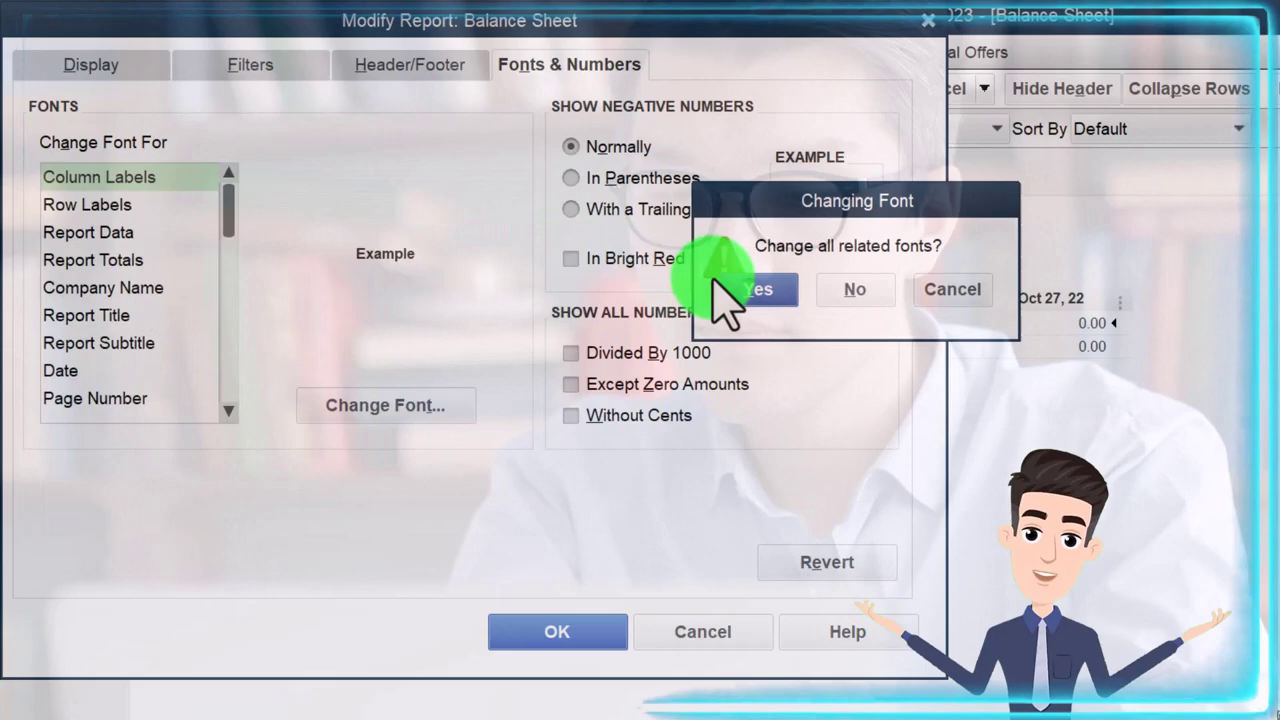
click(730, 288)
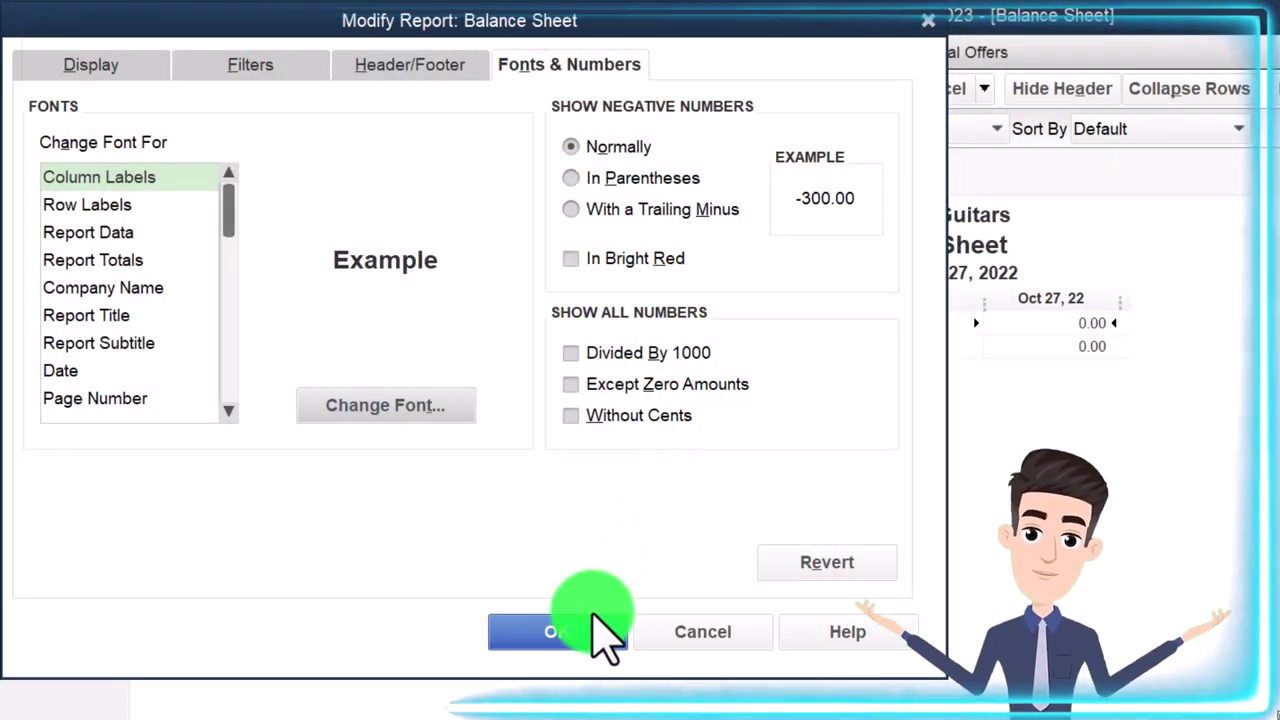
Step: Apply the Balance Sheet customization and open the Trial Balance report
click(590, 630)
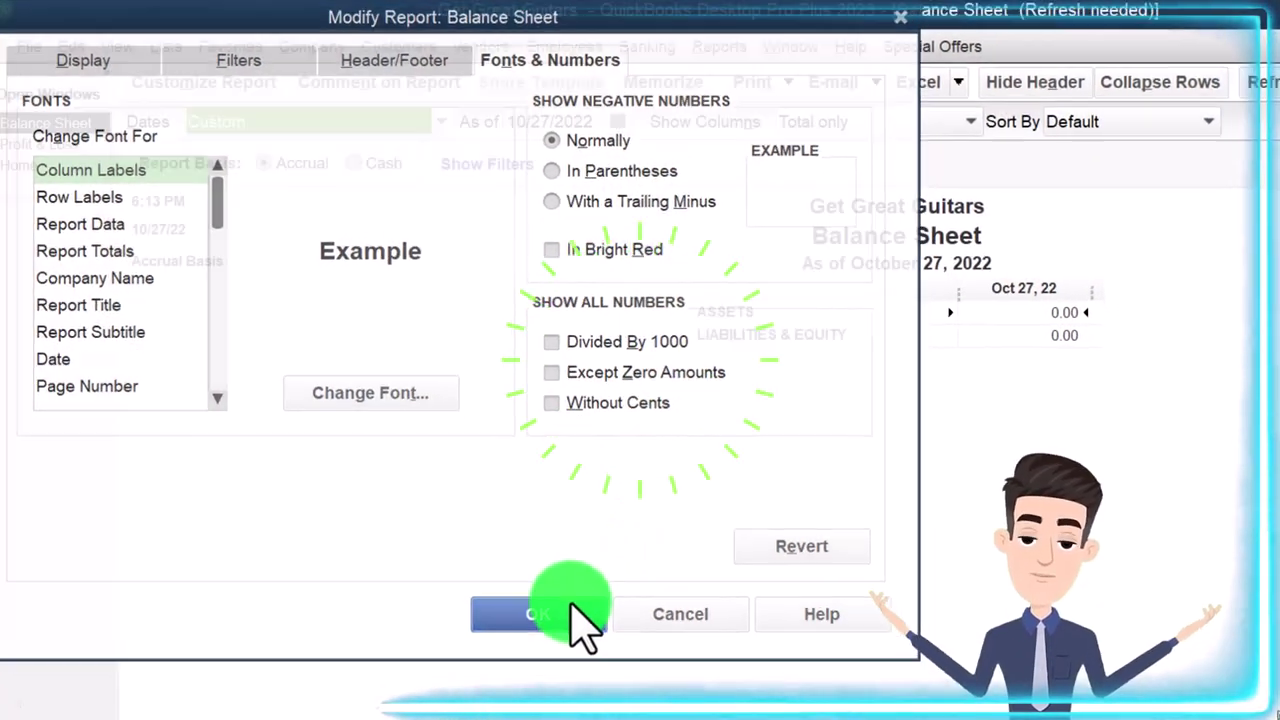
click(542, 2)
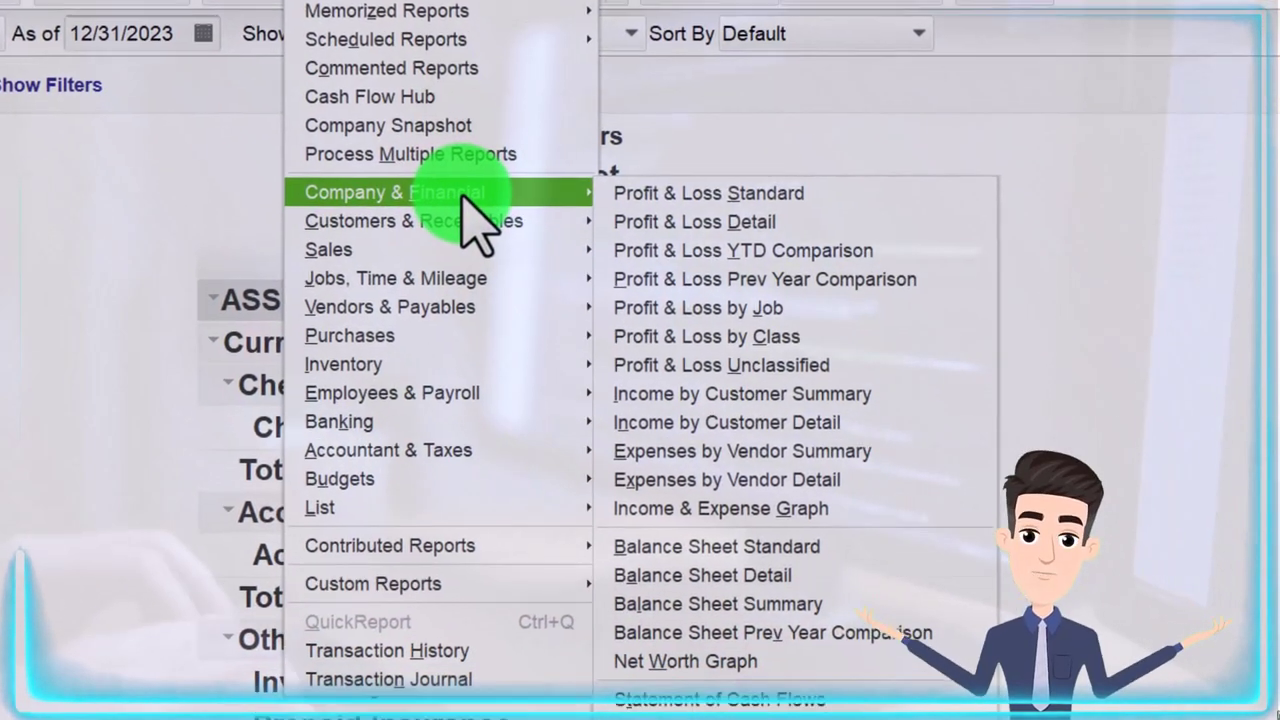
mouse_move(458, 440)
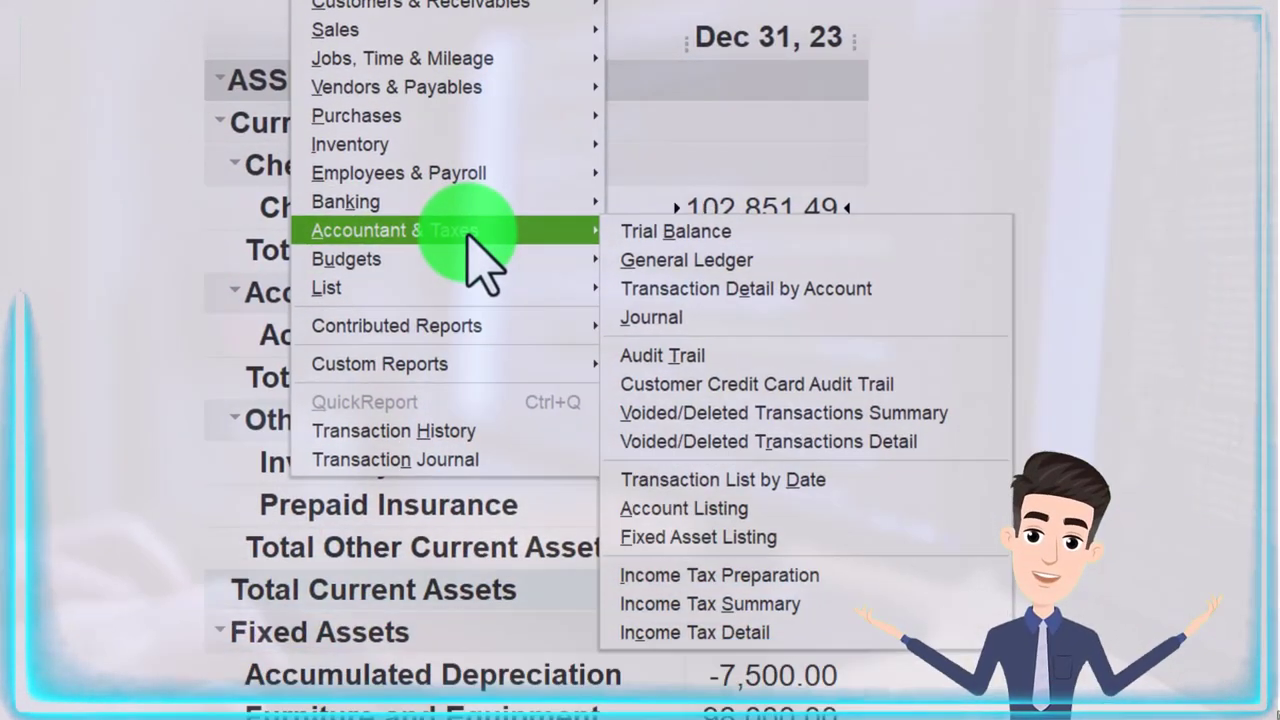
click(748, 218)
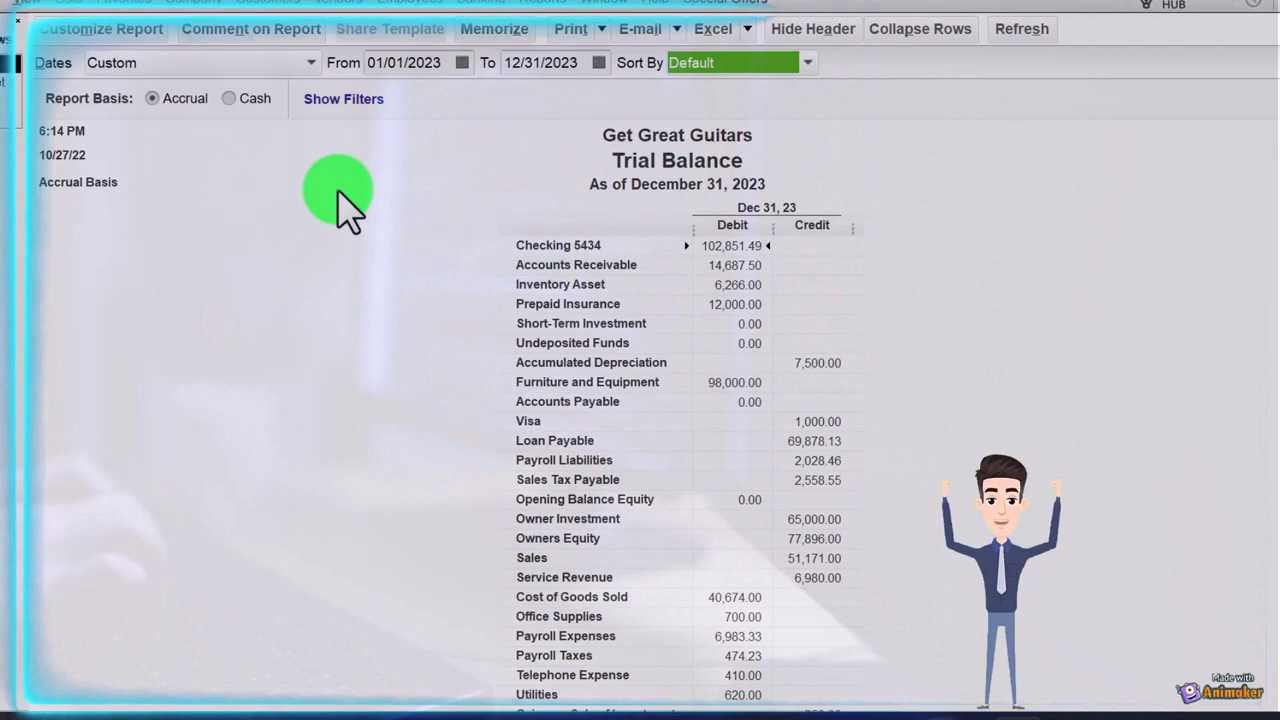
Step: Enlarge the Trial Balance column label and related fonts to size 16
click(95, 30)
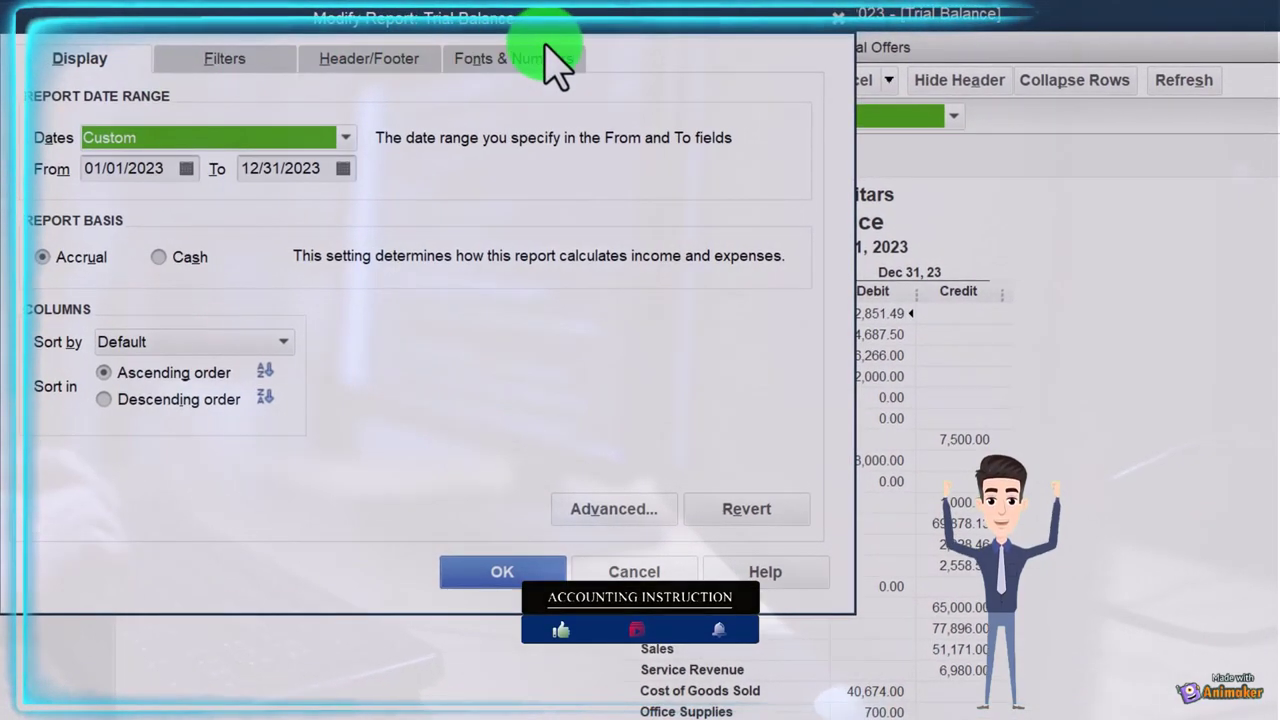
click(547, 55)
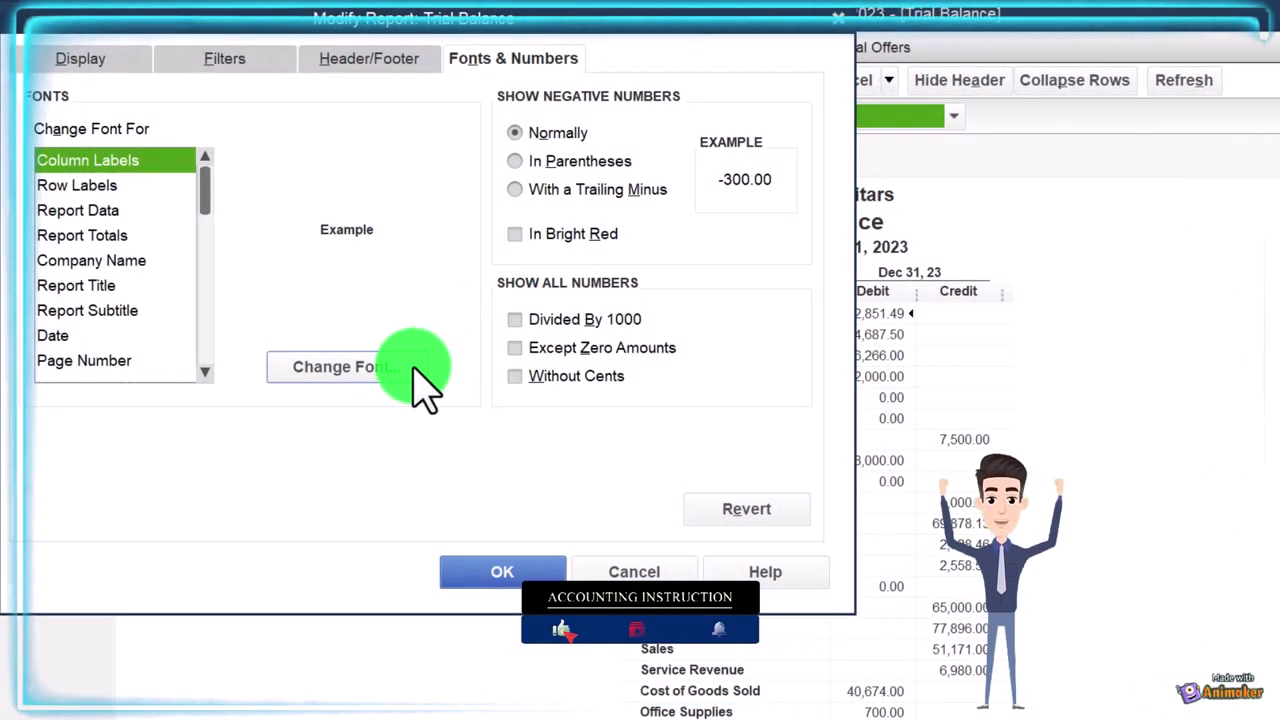
click(413, 368)
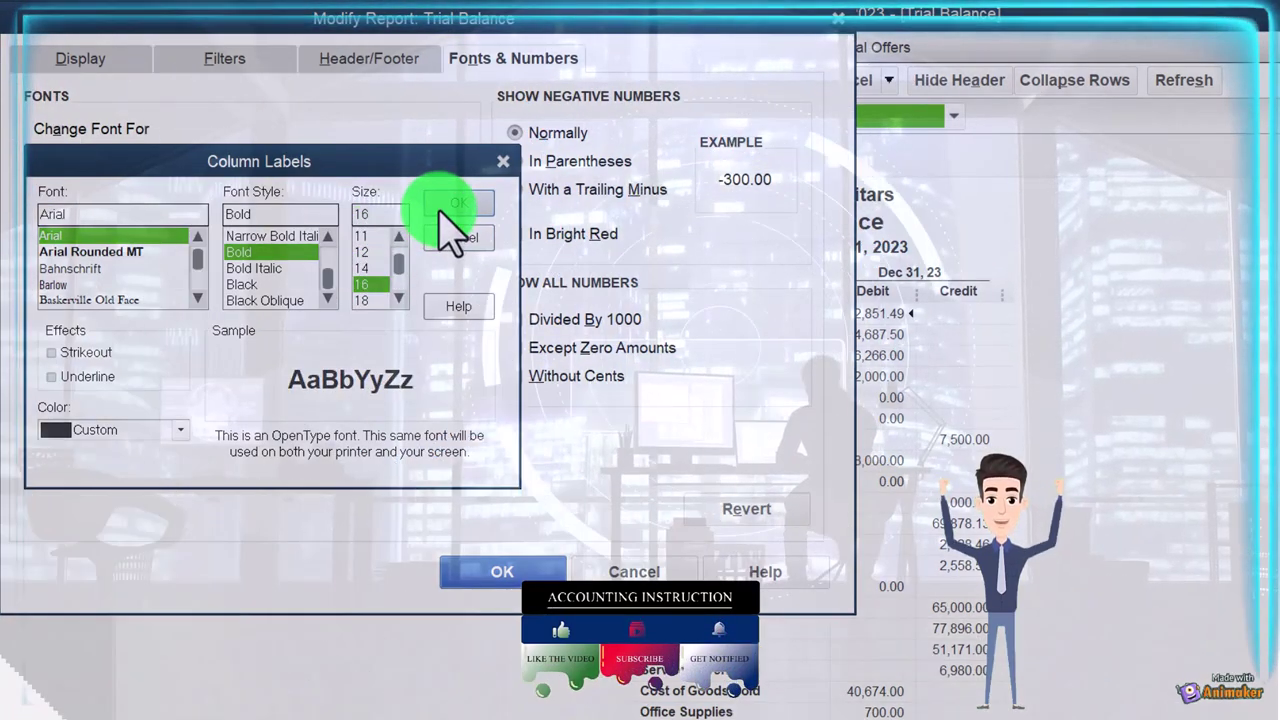
click(452, 205)
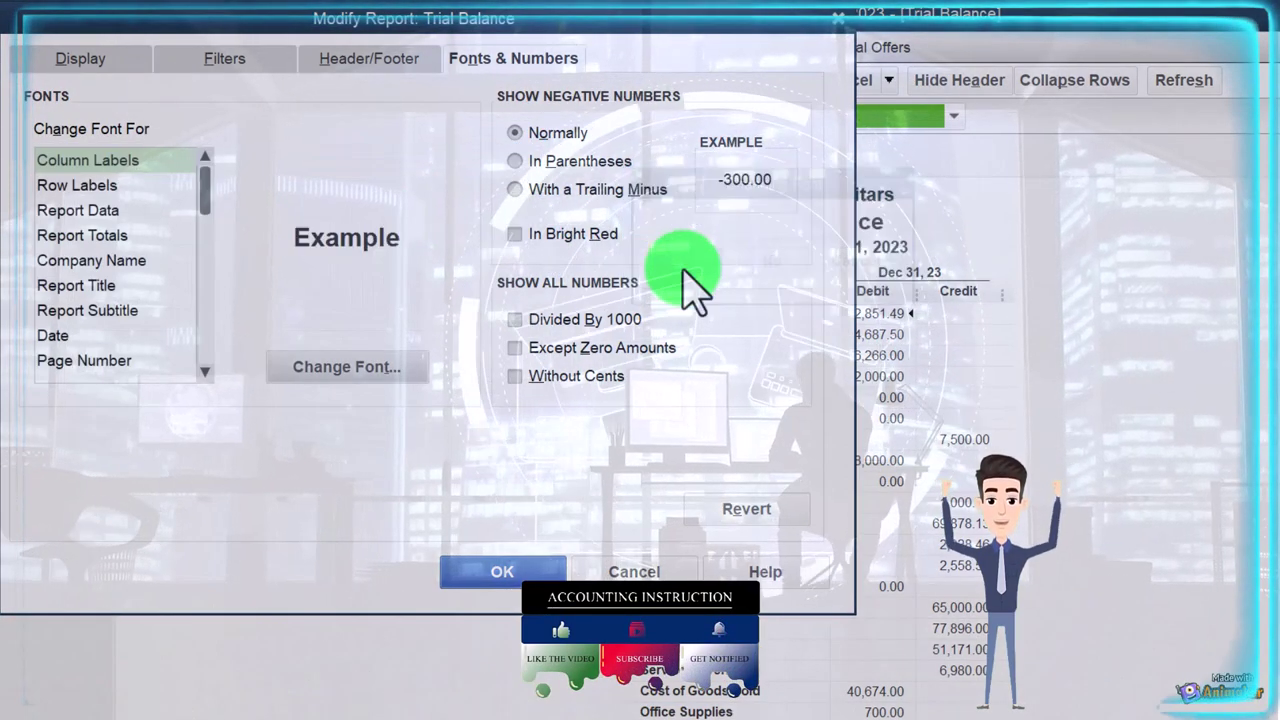
click(506, 575)
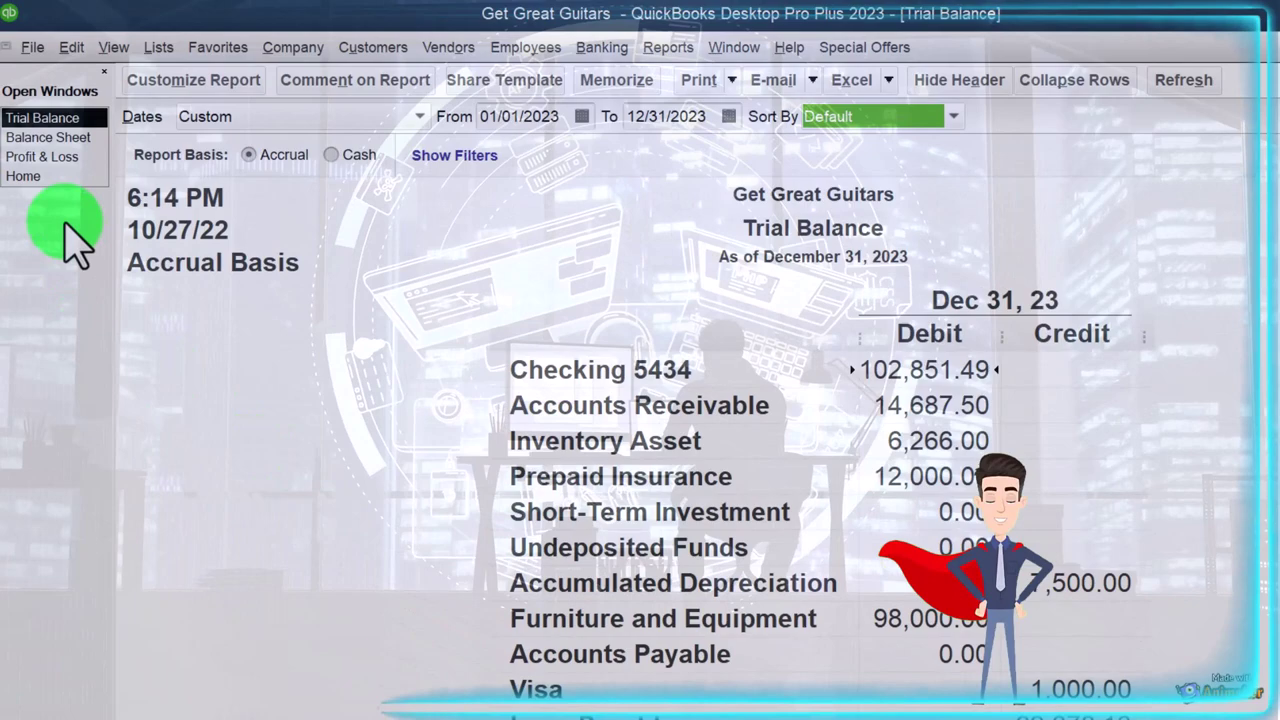
Step: Switch to the Home page from the Open Windows list
click(38, 177)
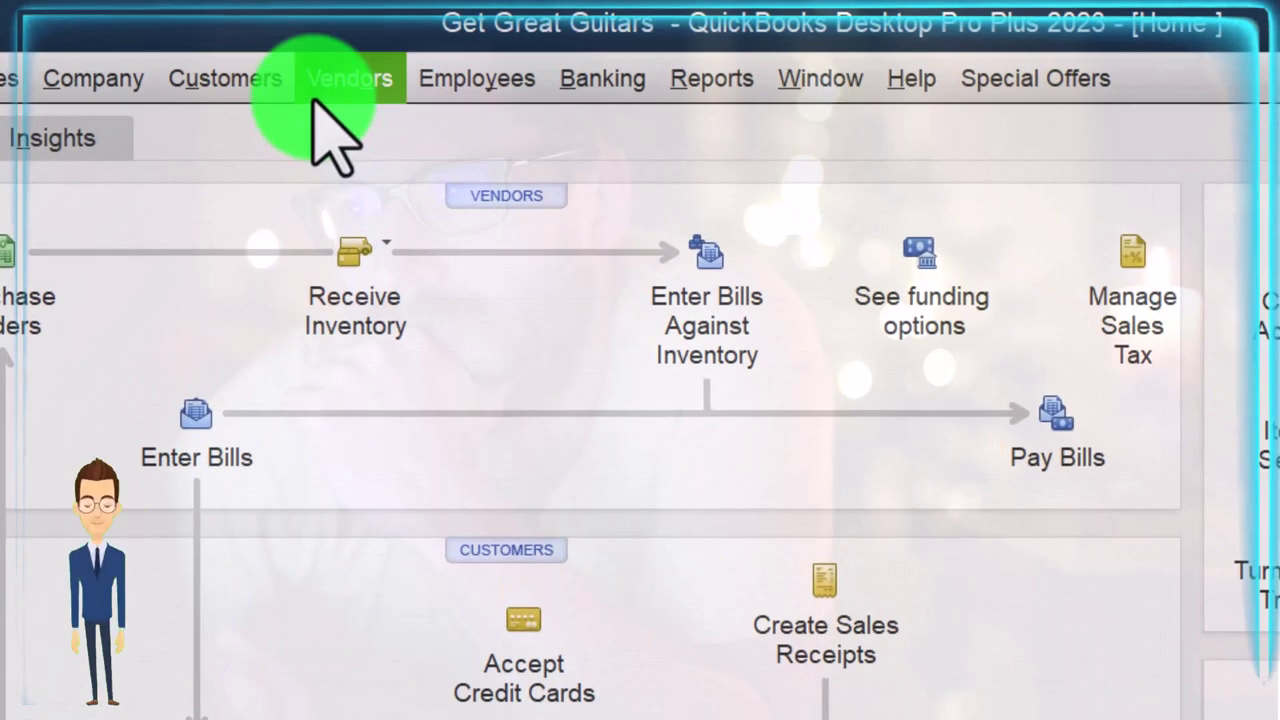
Step: In the Vendor Center, list all of Fender's purchase orders, including PO 6 for 3,360.00
click(351, 57)
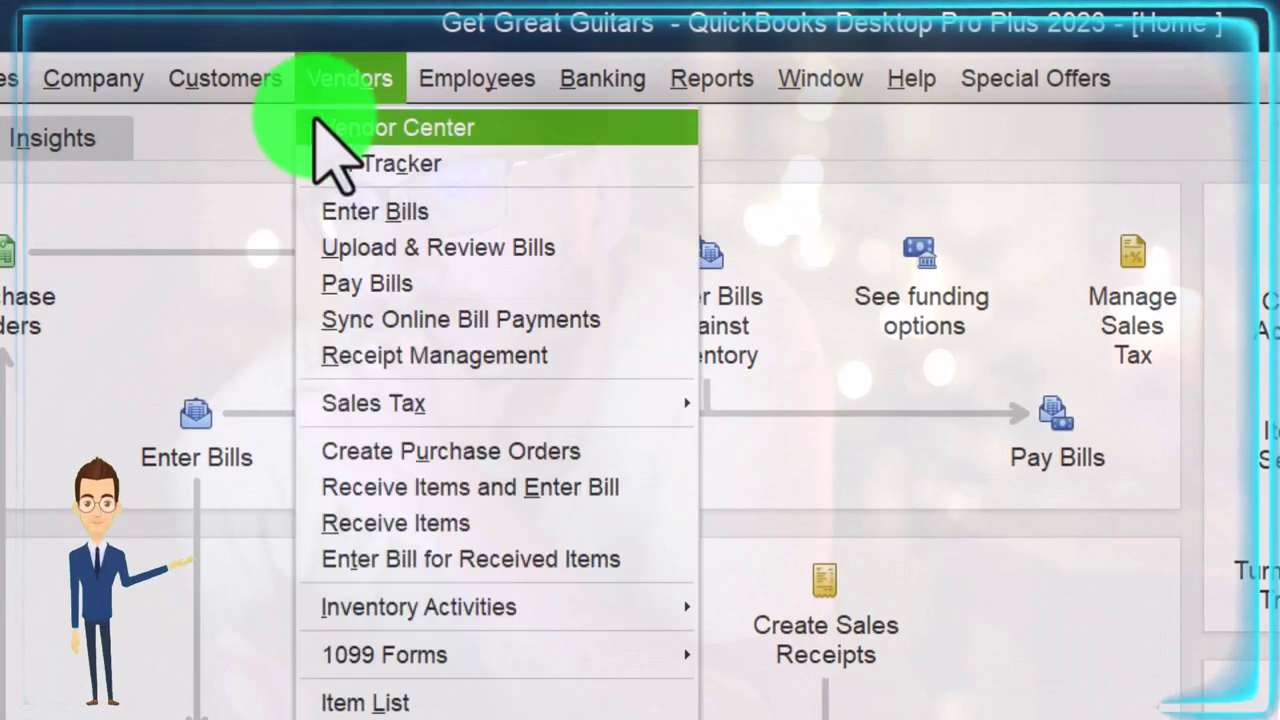
click(515, 138)
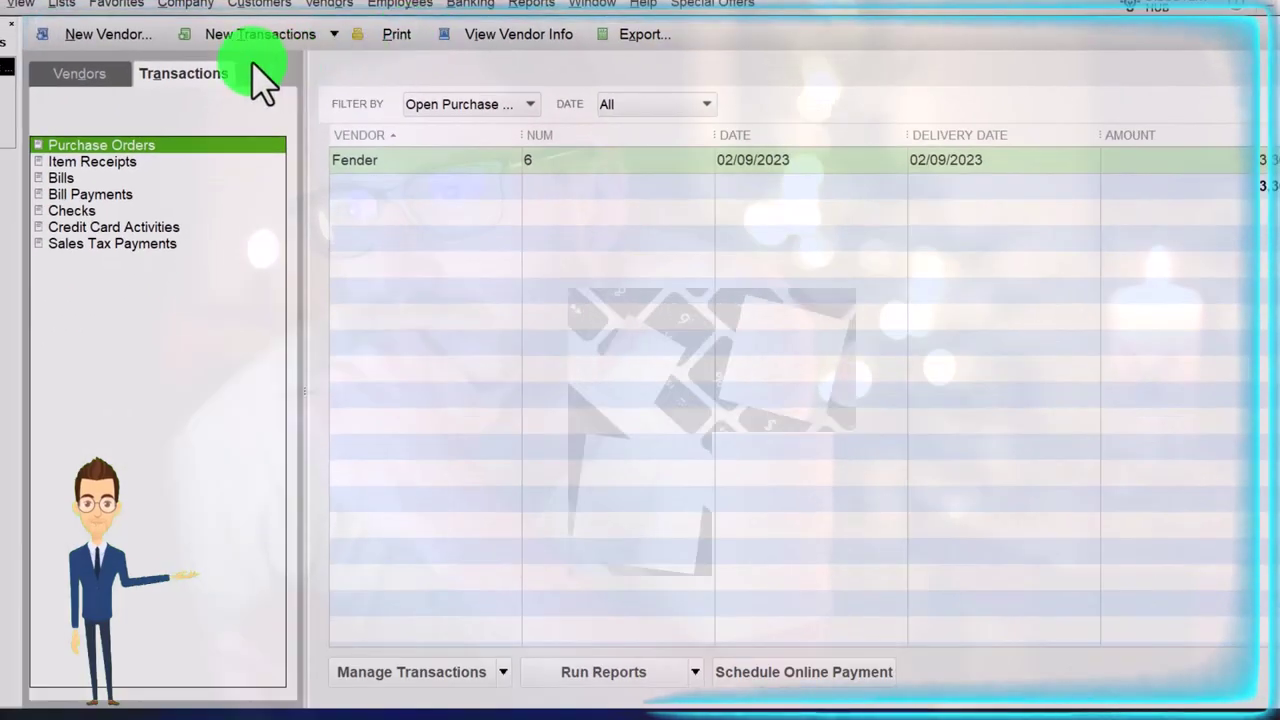
click(84, 73)
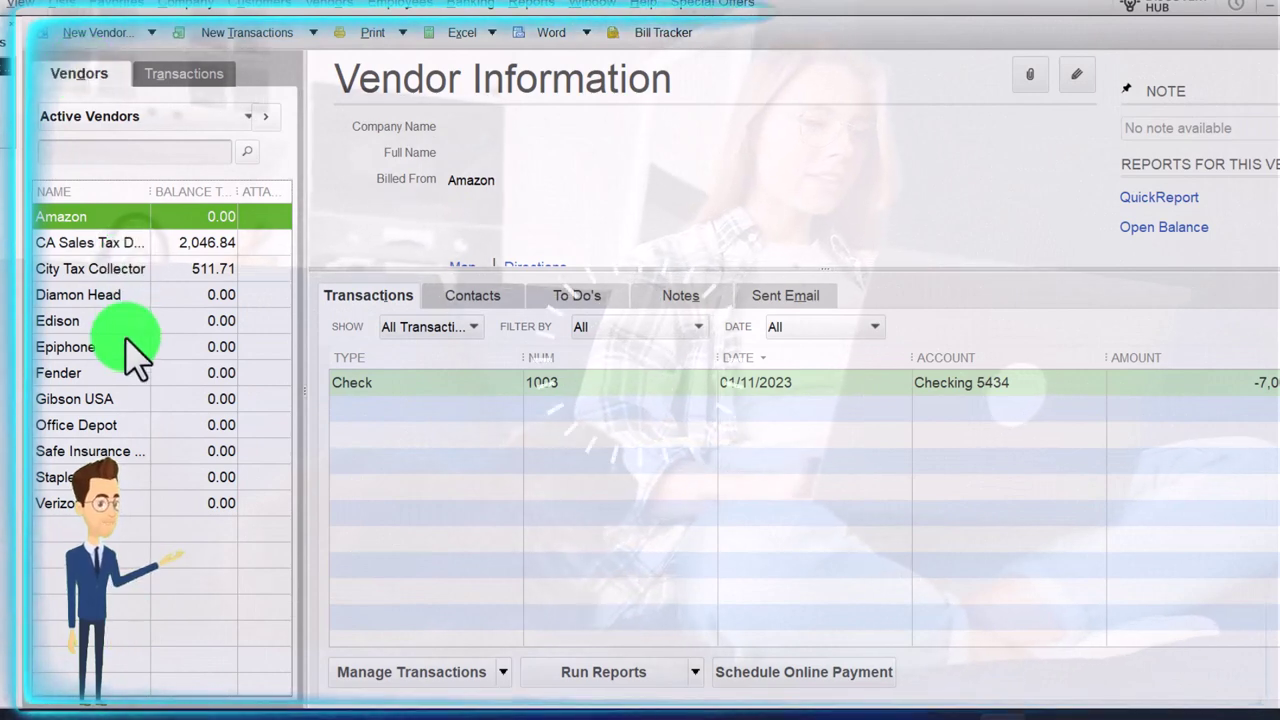
click(60, 373)
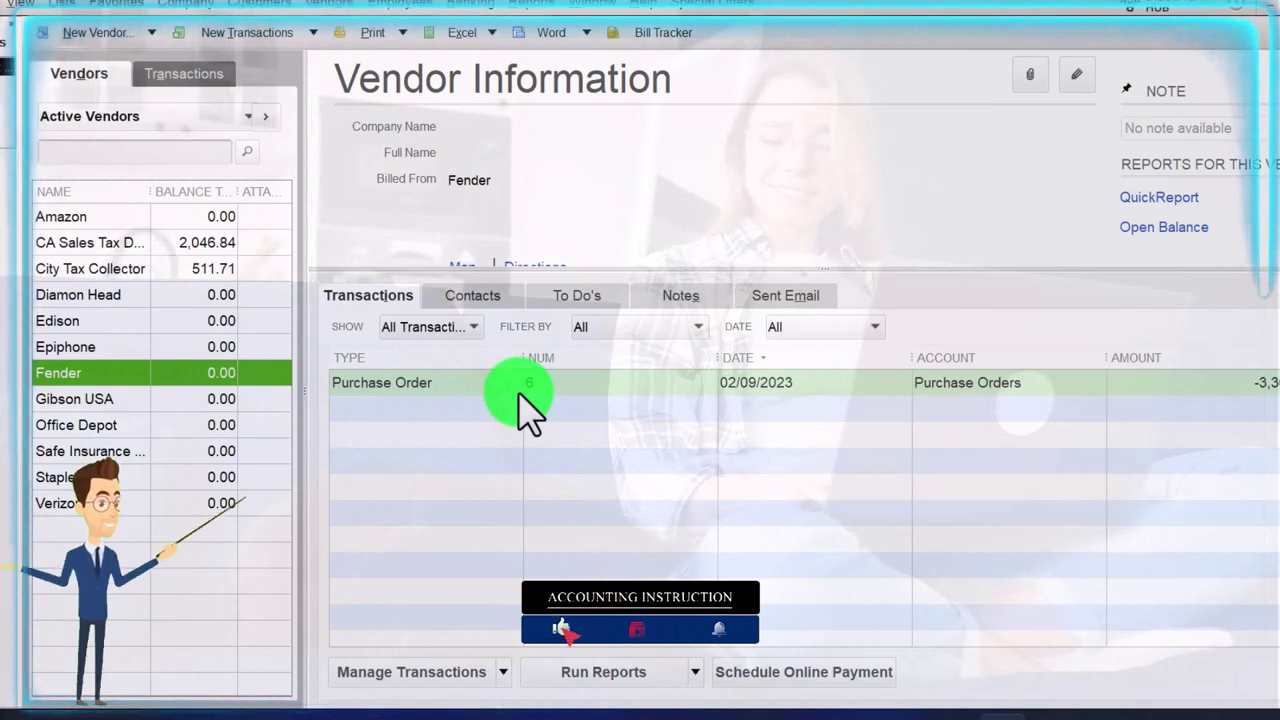
click(192, 80)
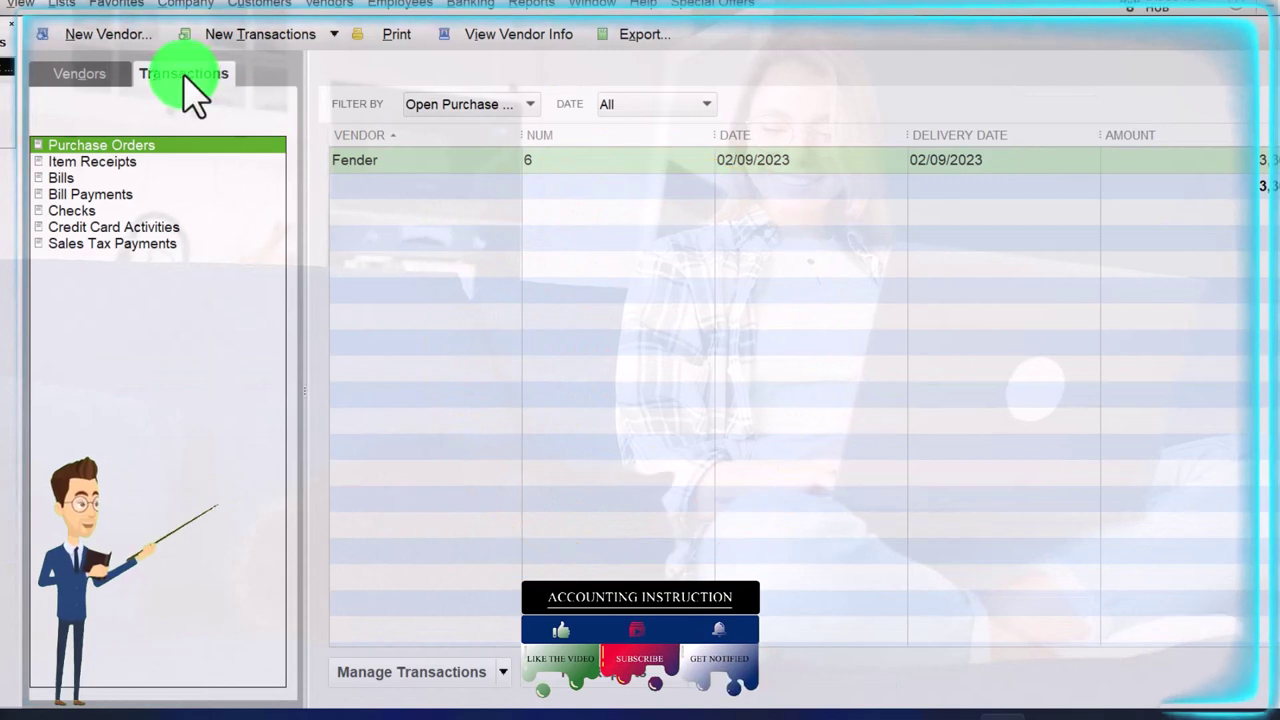
click(505, 131)
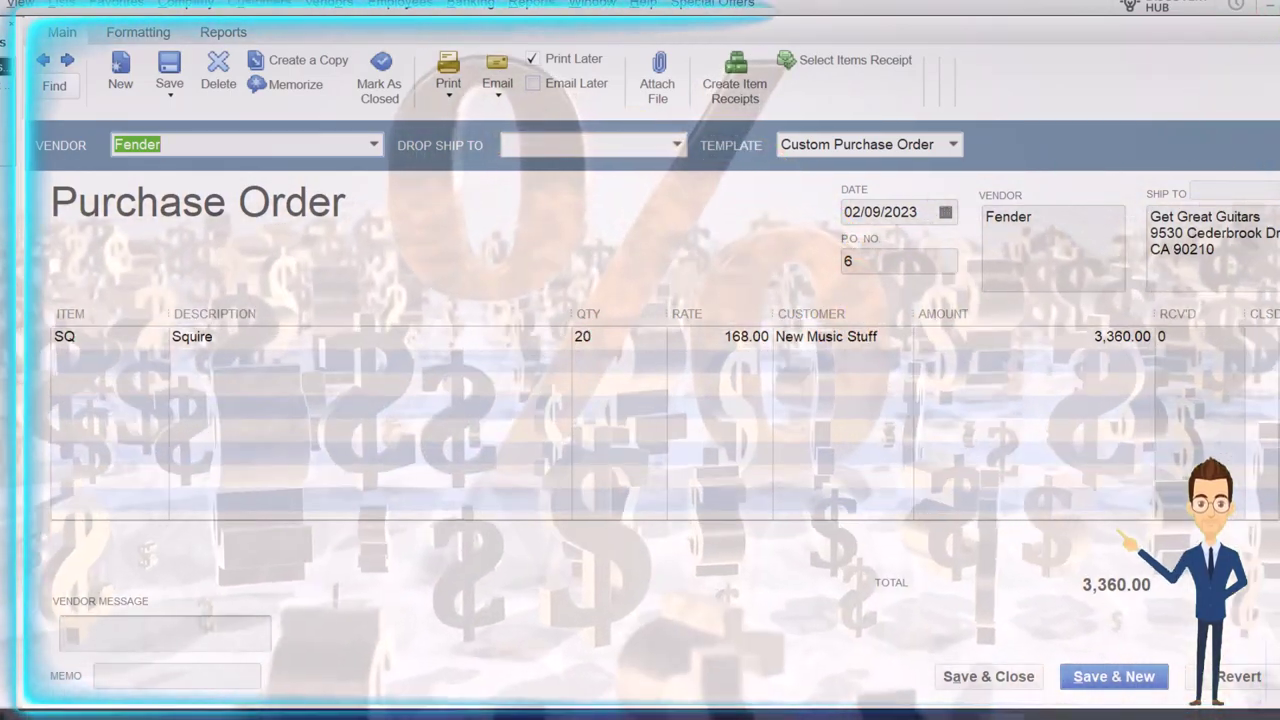
key(Escape)
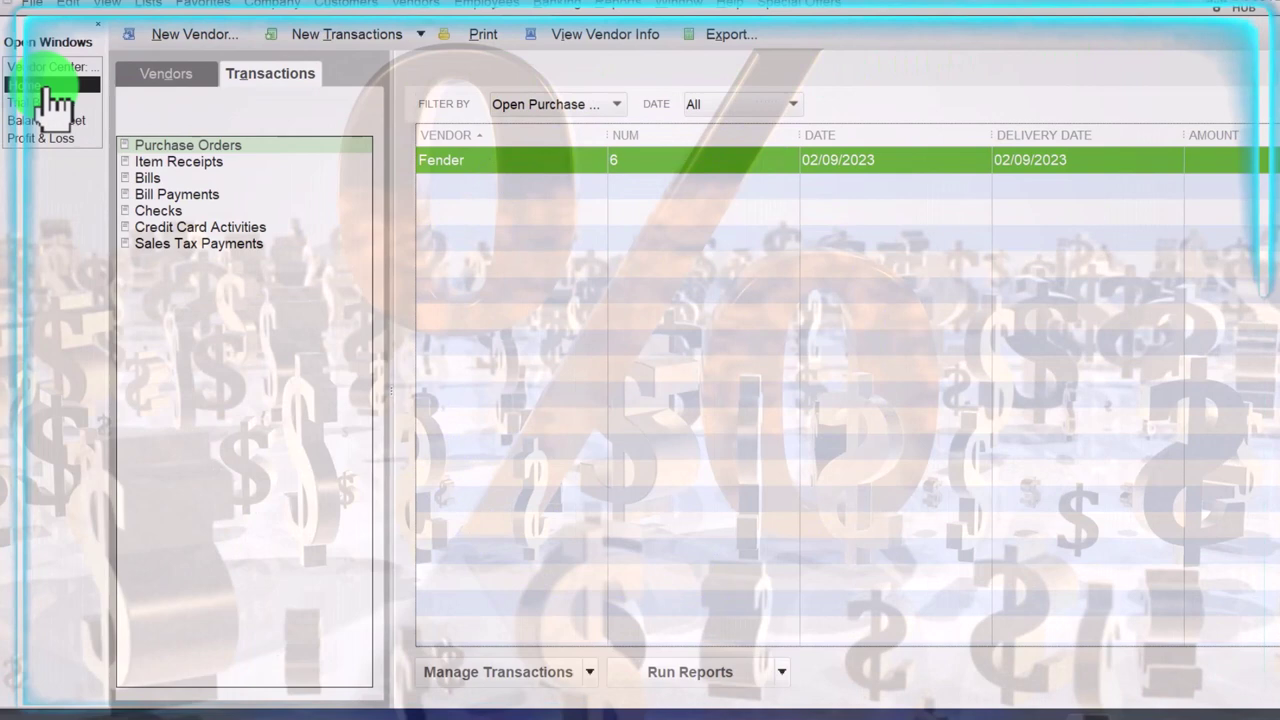
Step: Switch from the Vendor Center to the Home page's purchase order and bills workflow
click(45, 87)
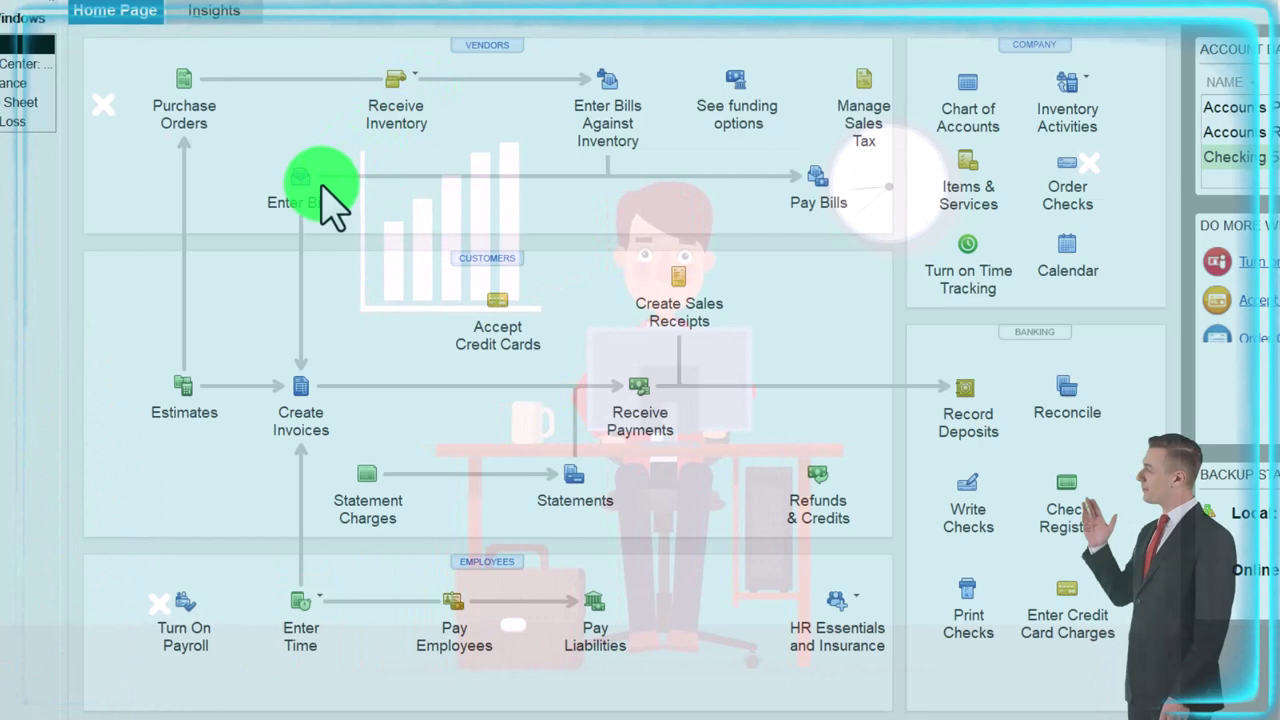
Step: Start a Receive Inventory with Bill for vendor Fender and accept the open purchase orders prompt
click(418, 88)
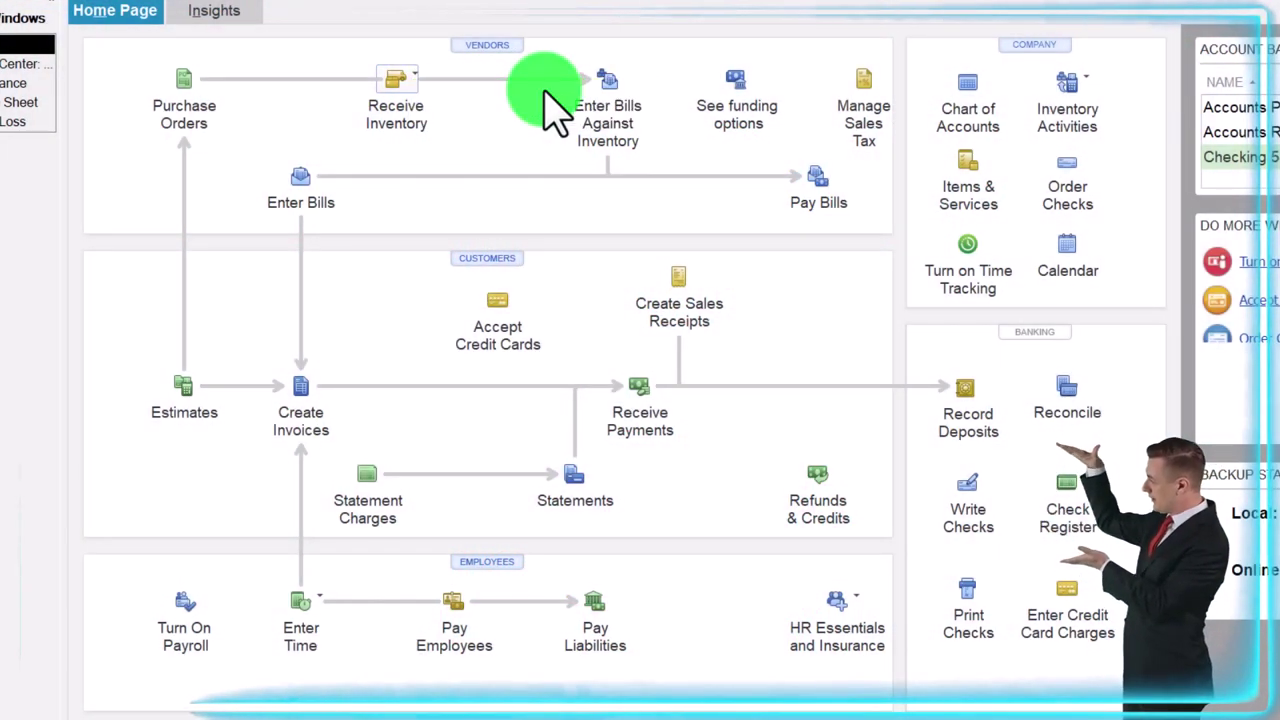
click(545, 100)
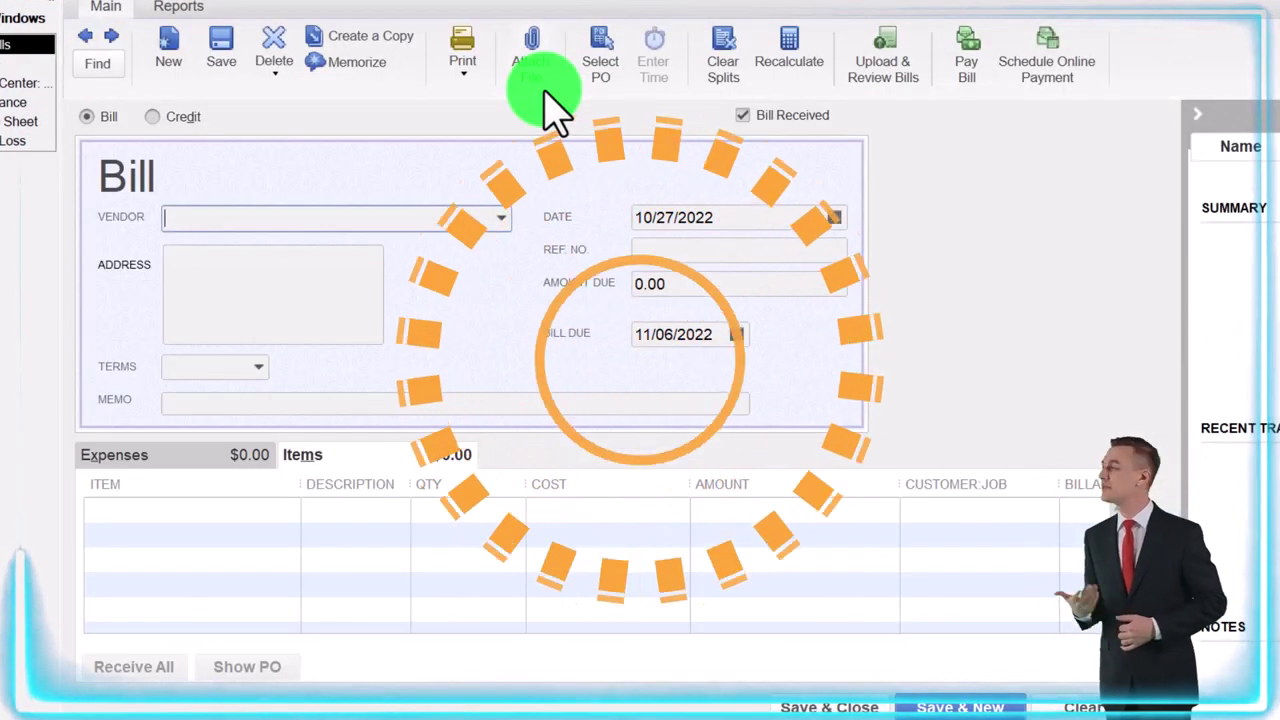
text(Fender)
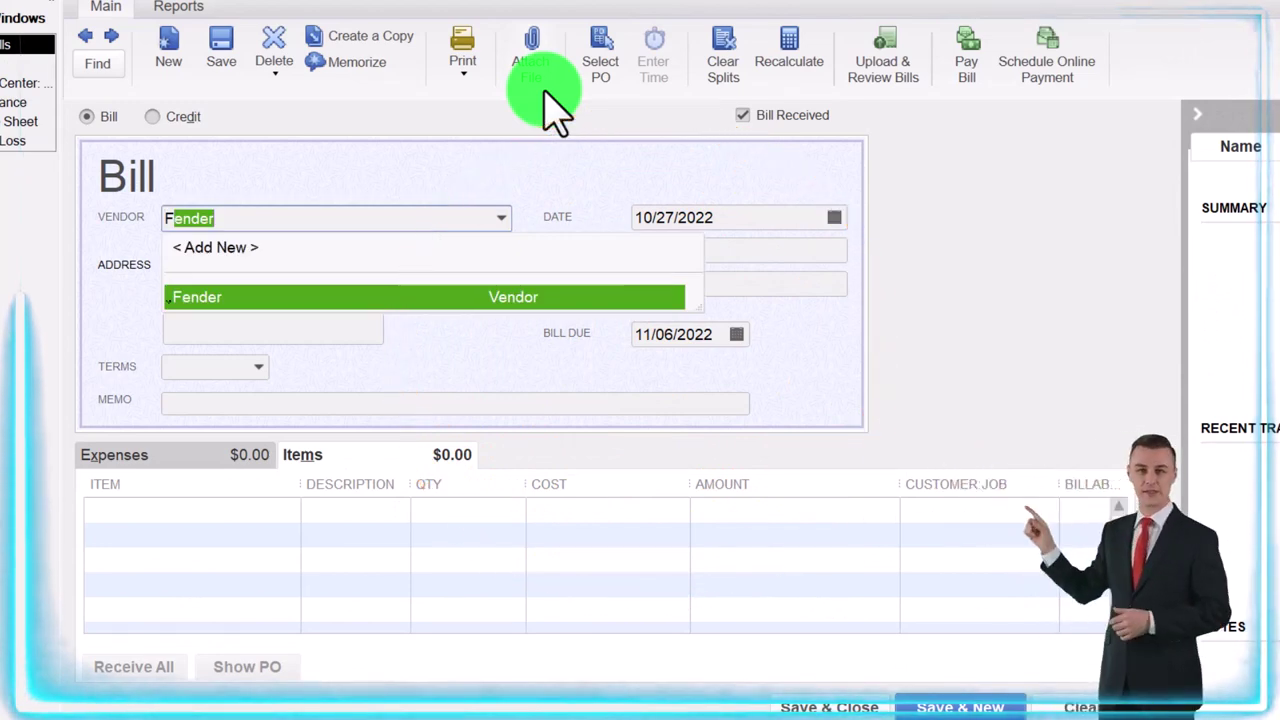
key(Tab)
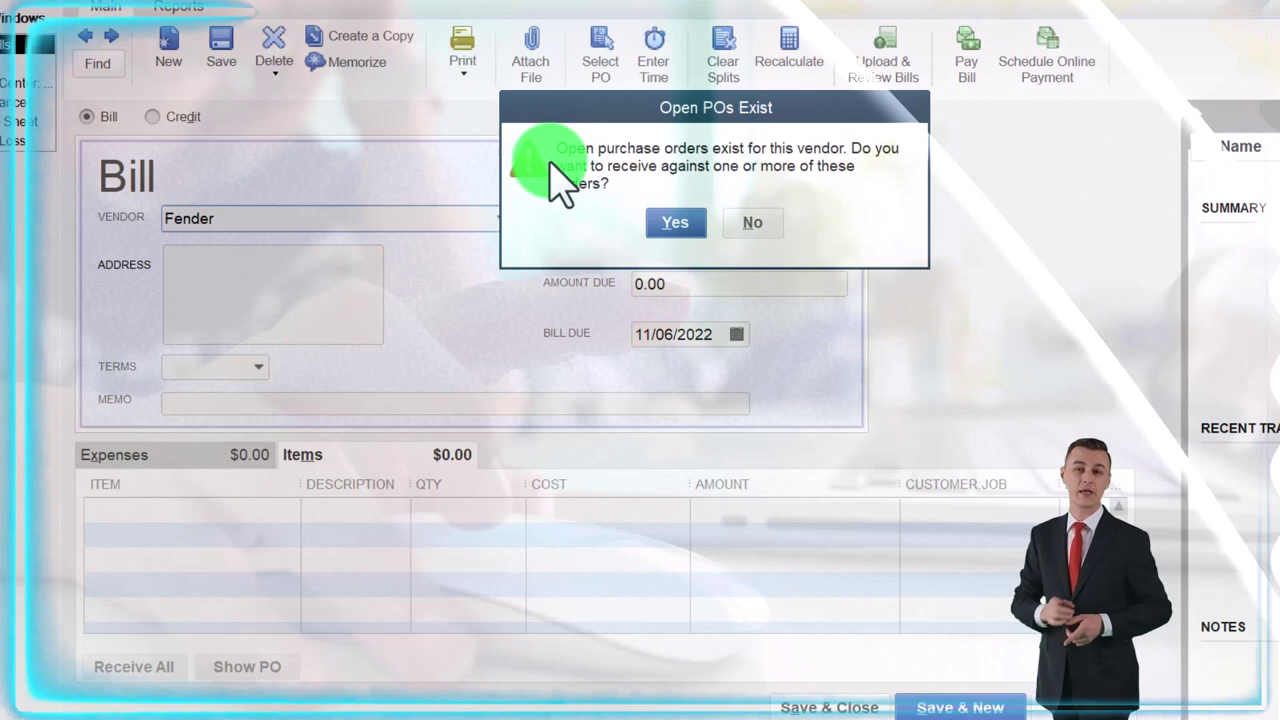
click(668, 224)
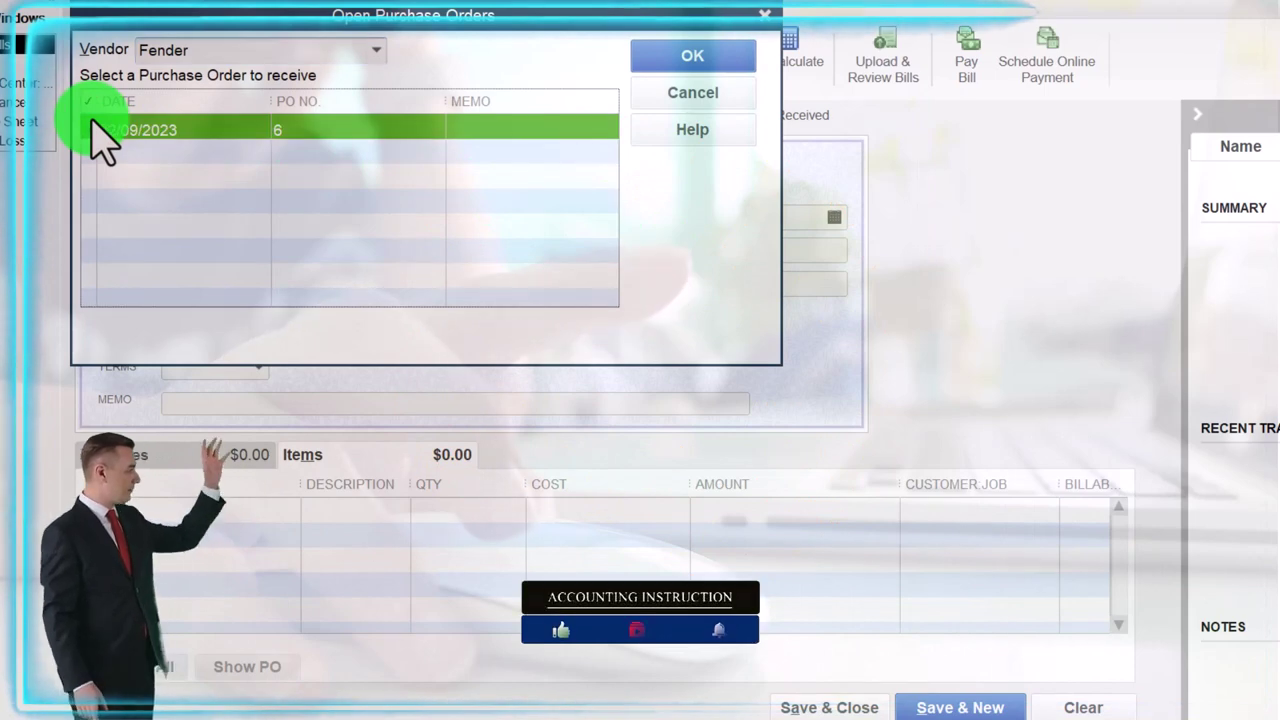
Step: Fill the bill from PO 6 (20 Squire at 168.00) and hide the vendor history panel
click(693, 57)
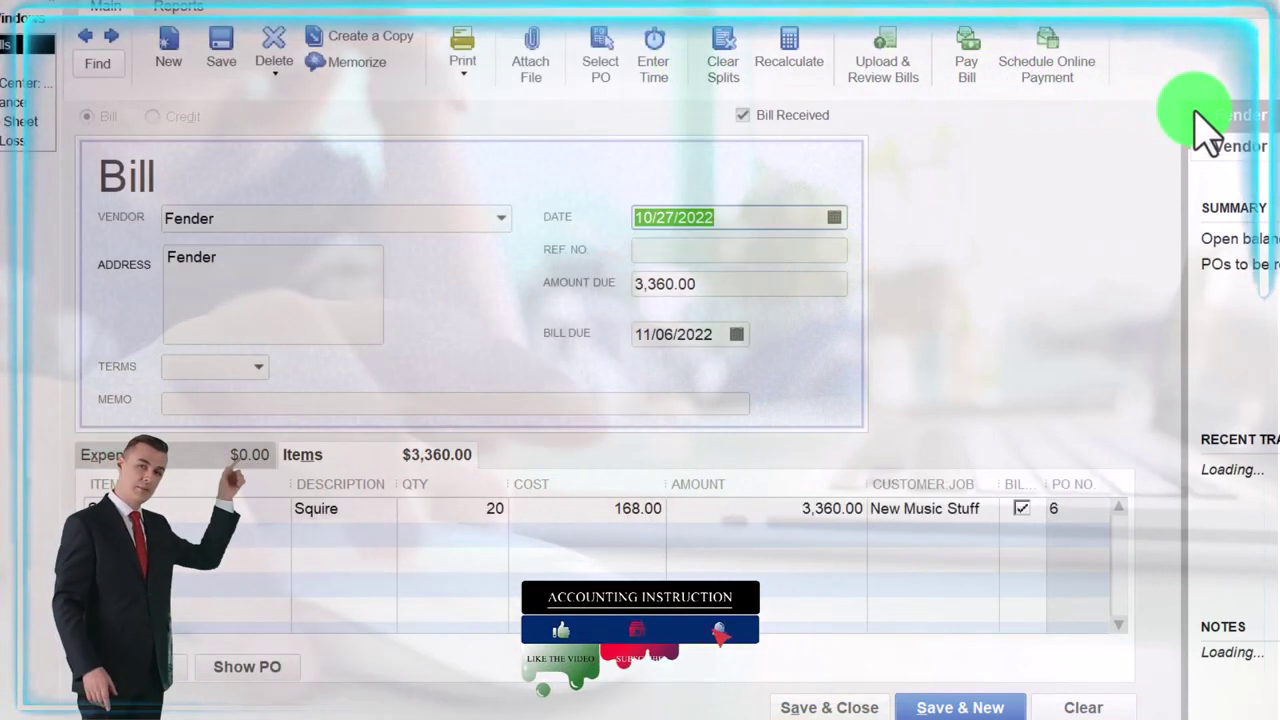
click(1205, 130)
click(296, 218)
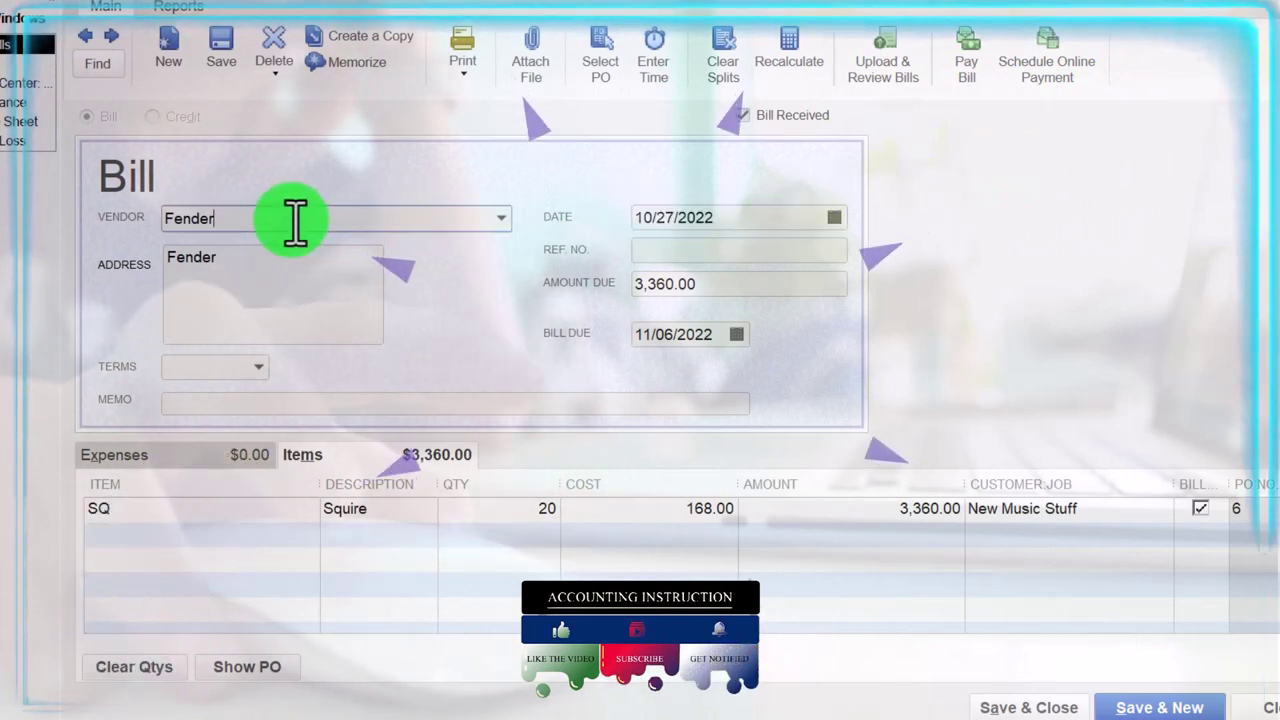
Step: Date the bill 02/22/2023 with Net 30 terms, making it due 03/24/2023
key(Tab)
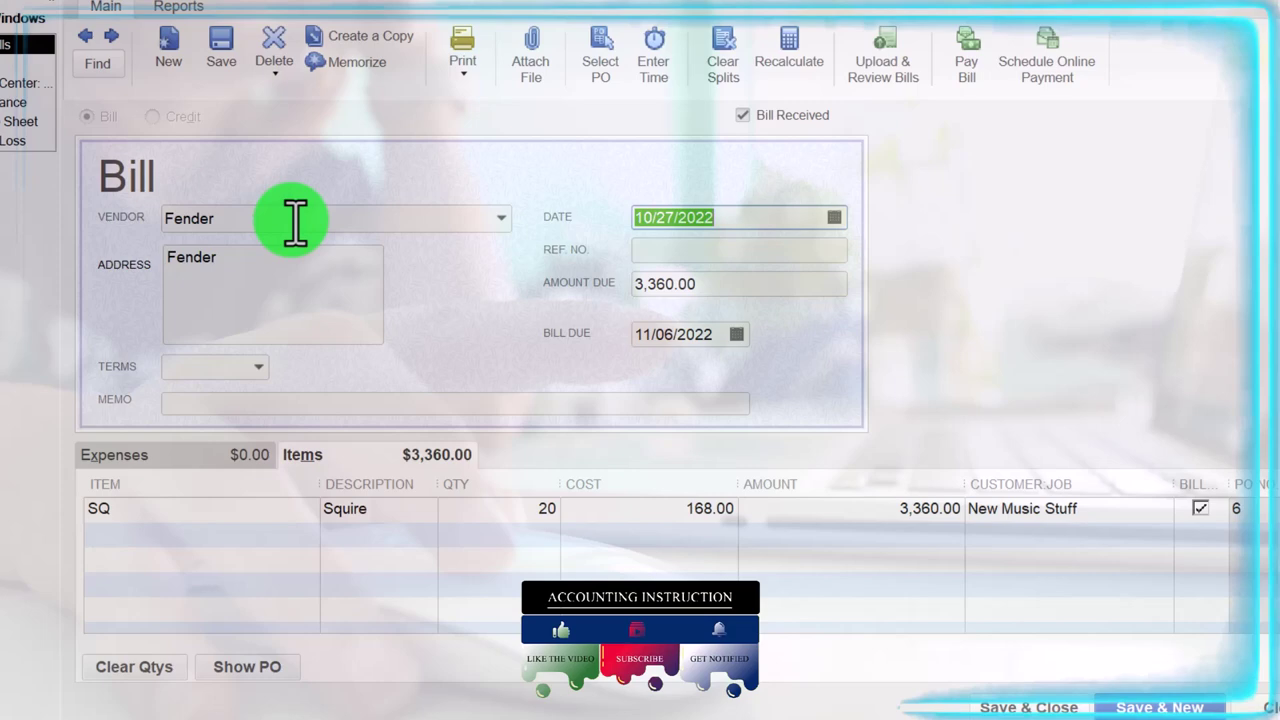
text(022223)
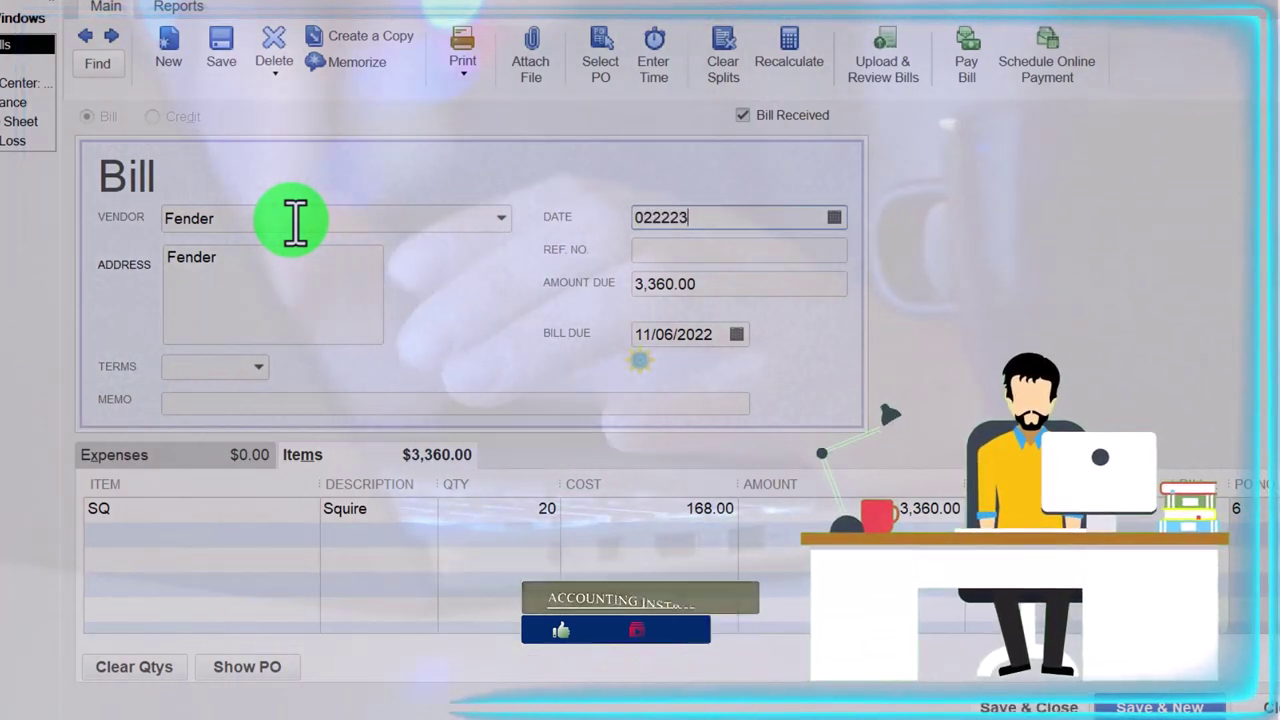
key(Tab)
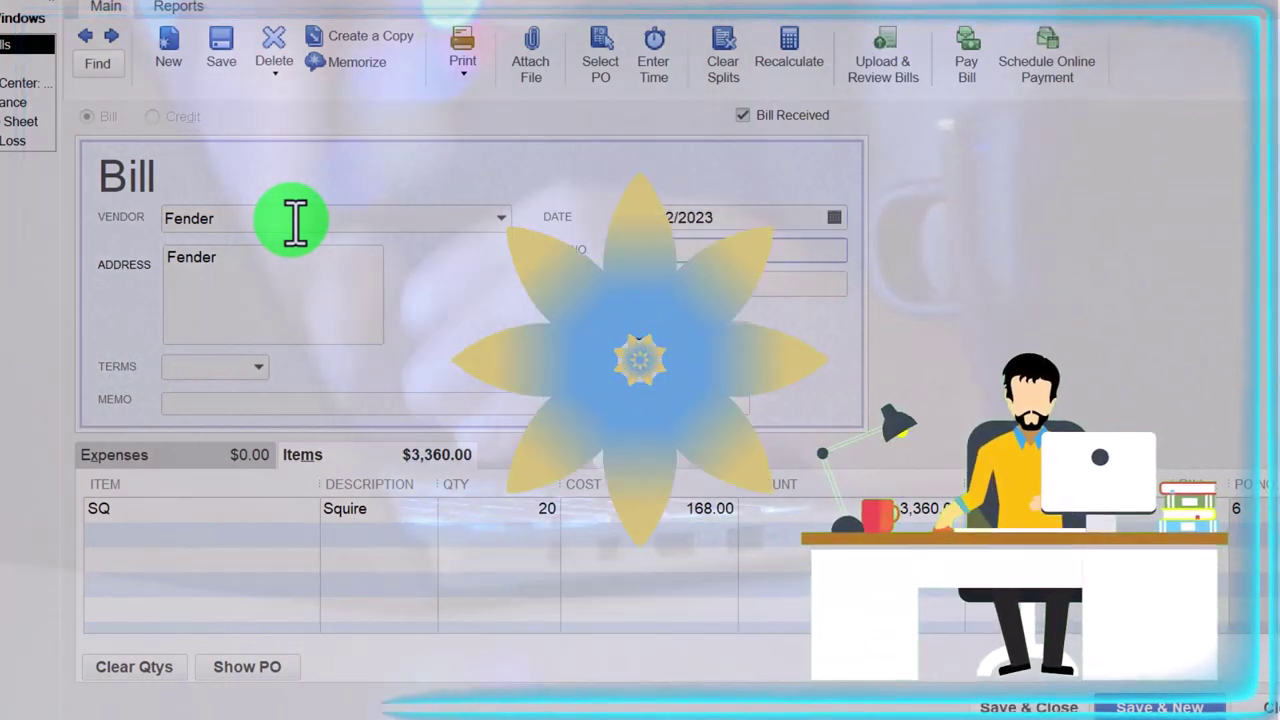
key(Tab)
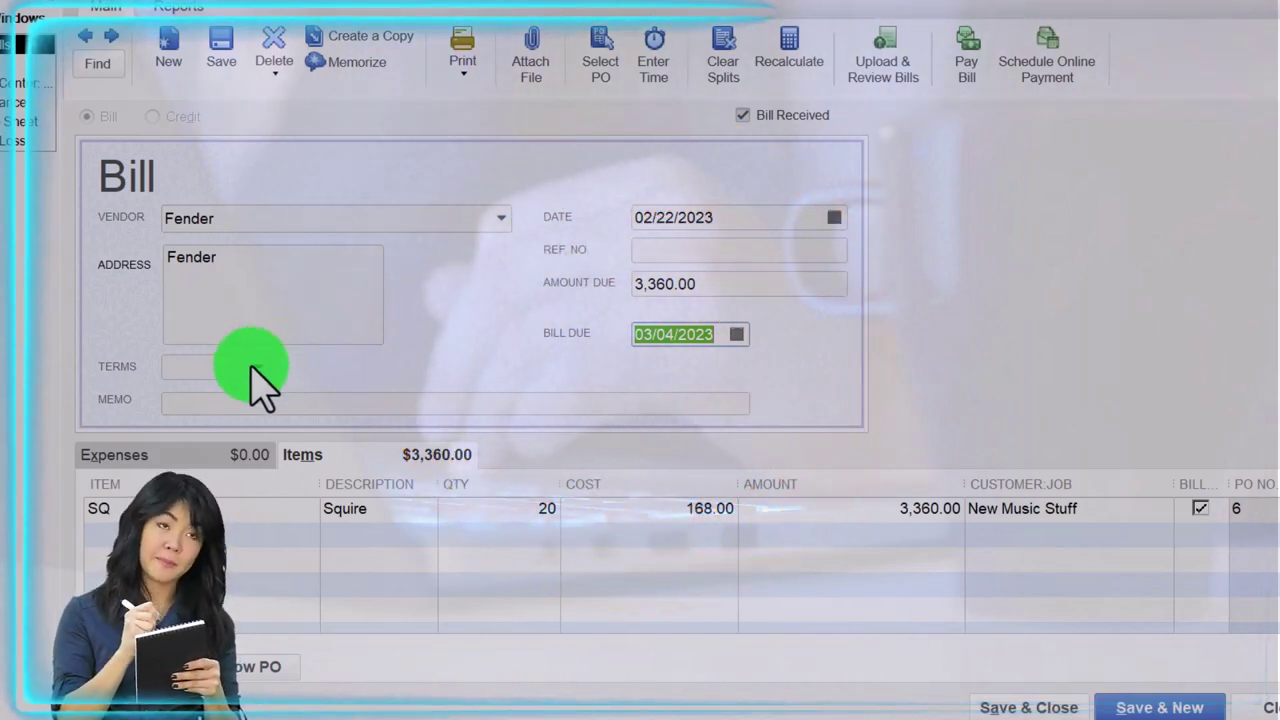
click(228, 569)
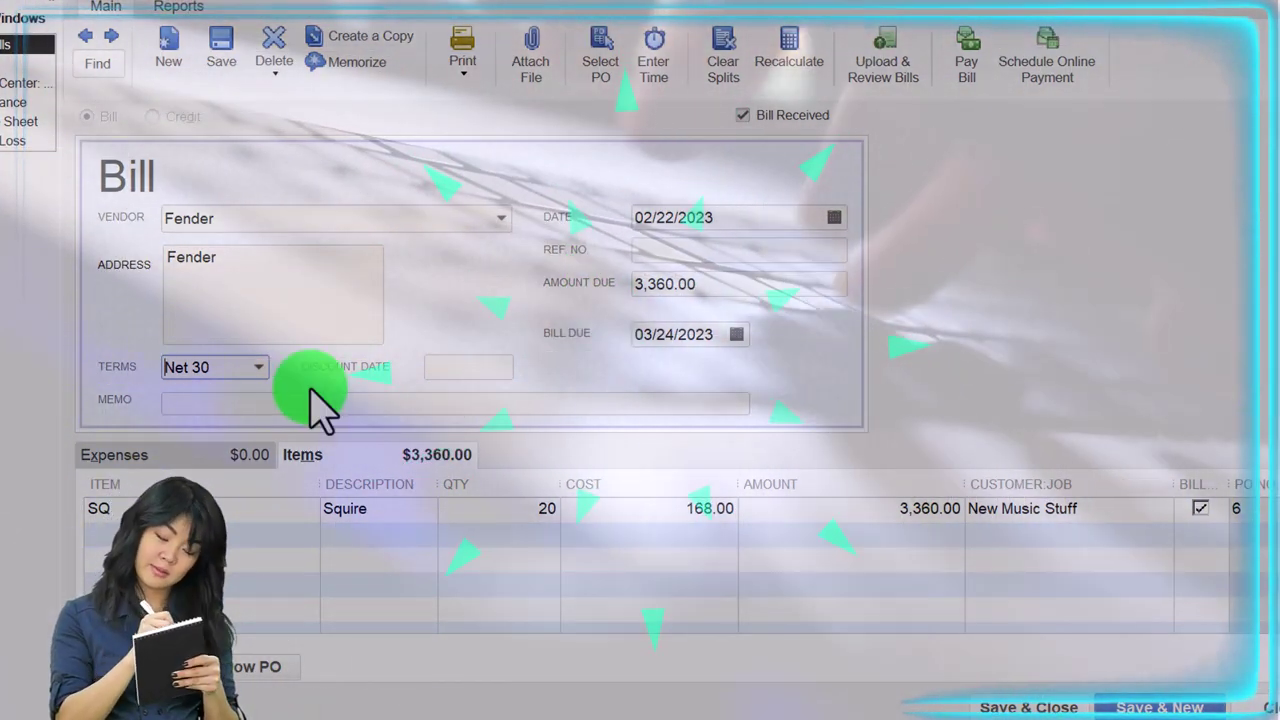
click(258, 367)
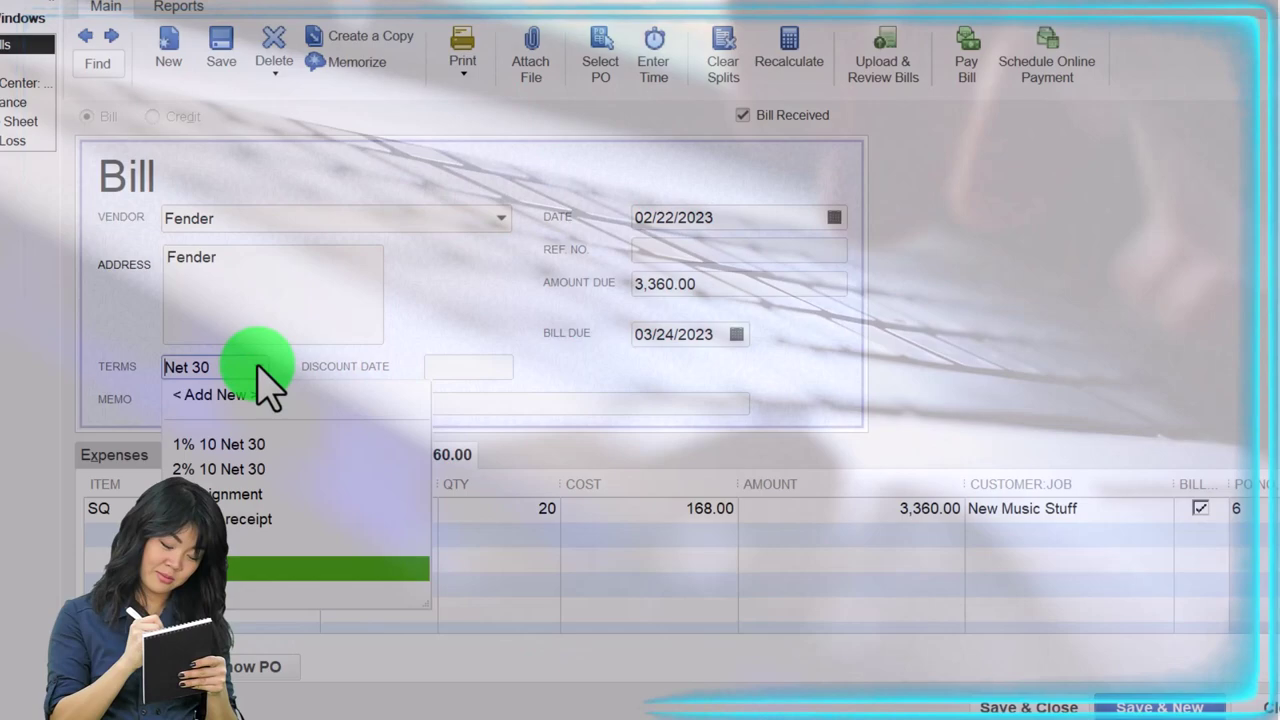
click(226, 363)
key(Tab)
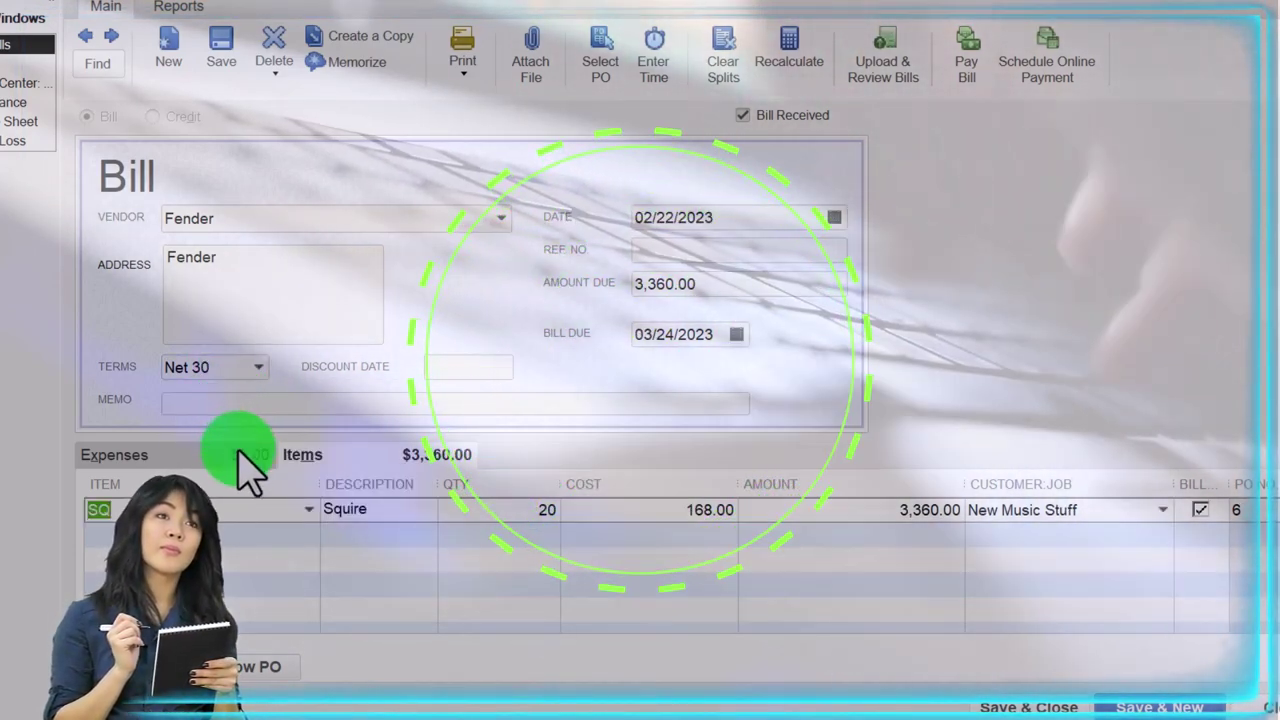
Step: Review the bill's expense and item lines, then save the 3,360.00 Fender bill, keeping Net 30 as Fender's terms
click(157, 452)
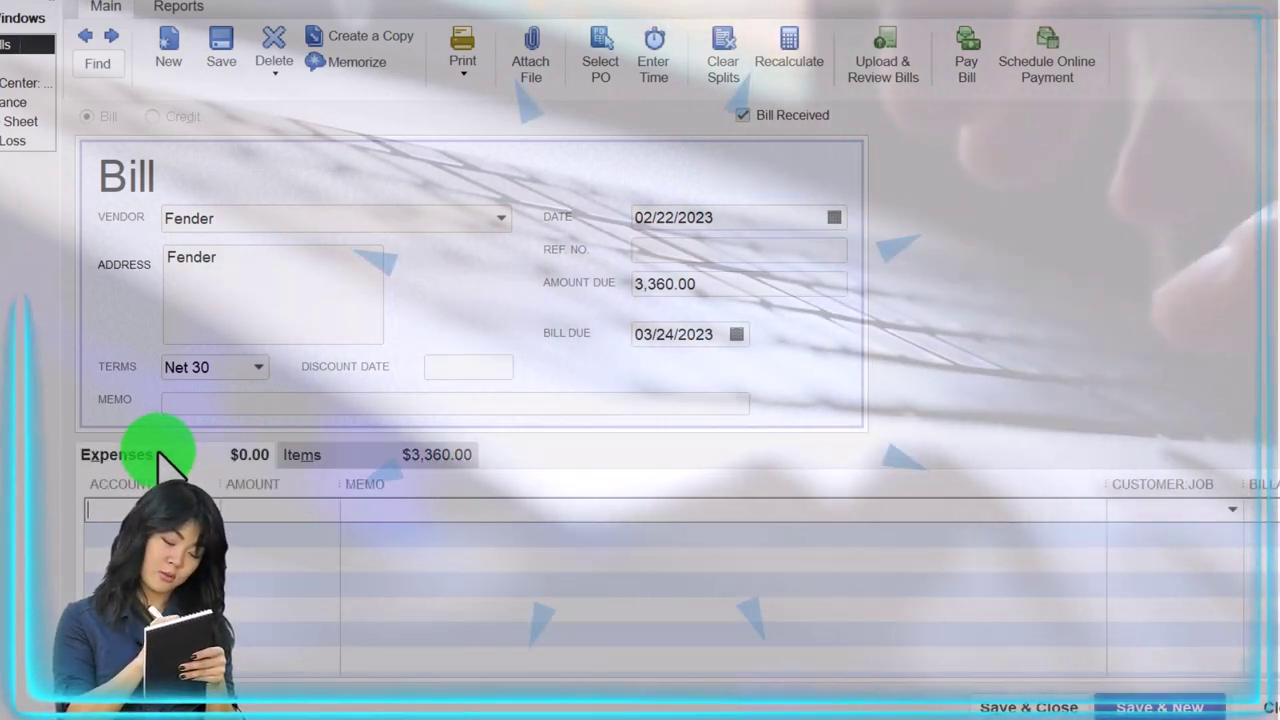
click(298, 455)
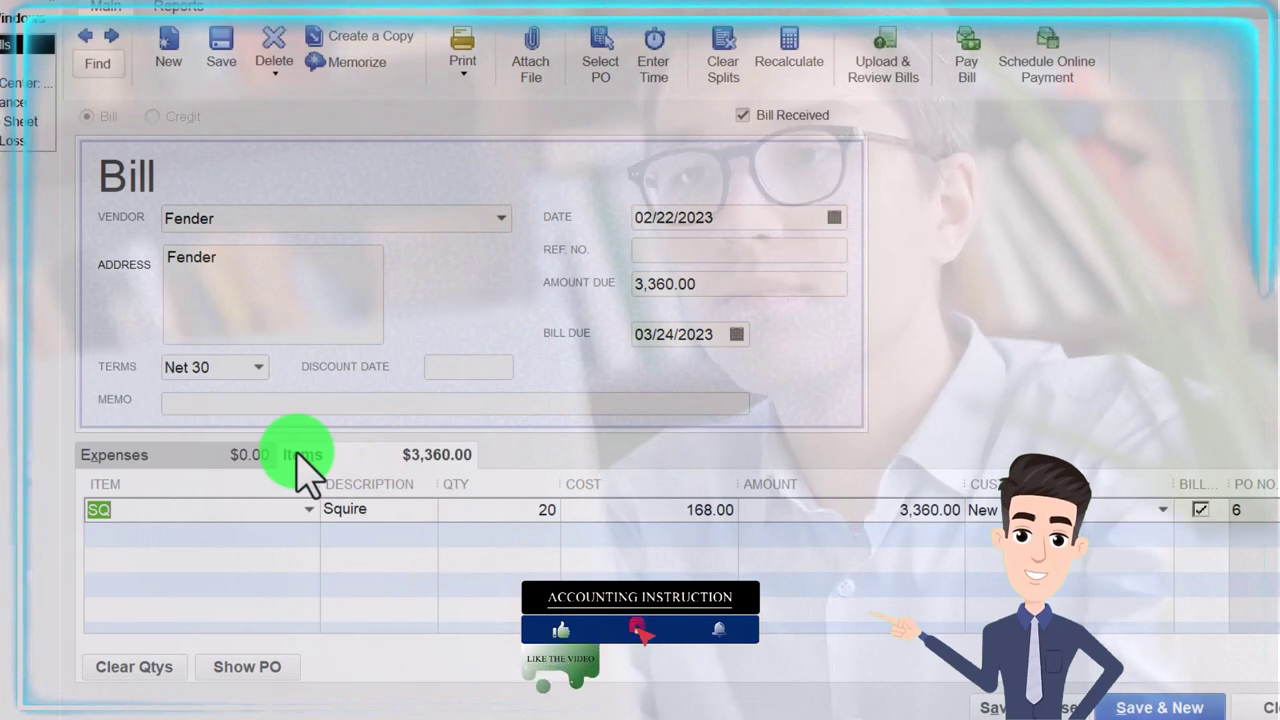
key(Tab)
key(Tab)
key(Tab)
key(Tab)
key(Tab)
key(Tab)
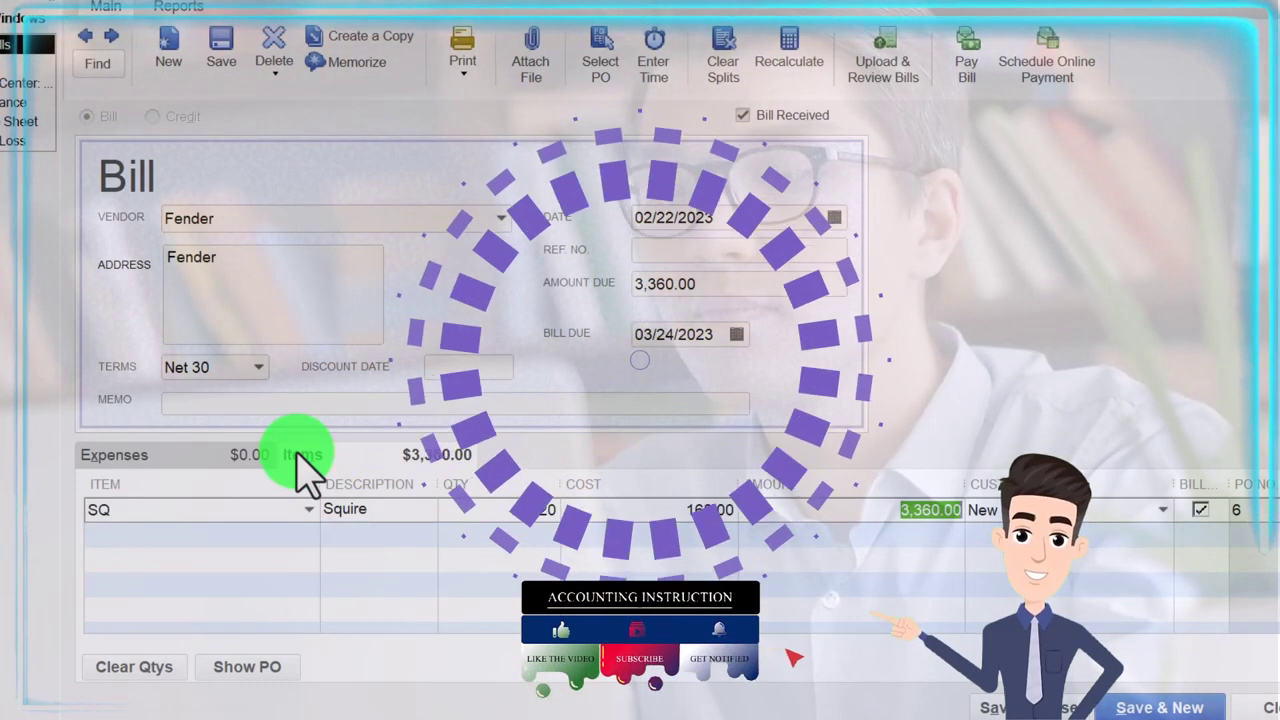
key(Tab)
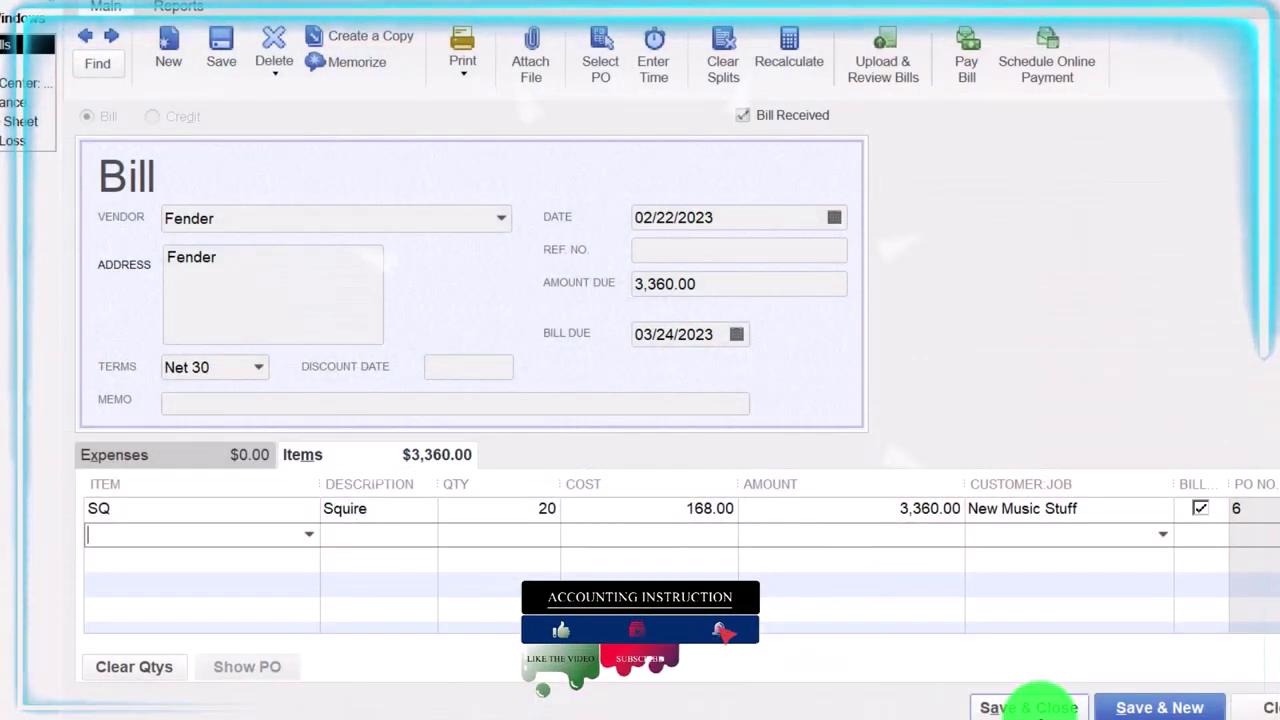
click(1035, 707)
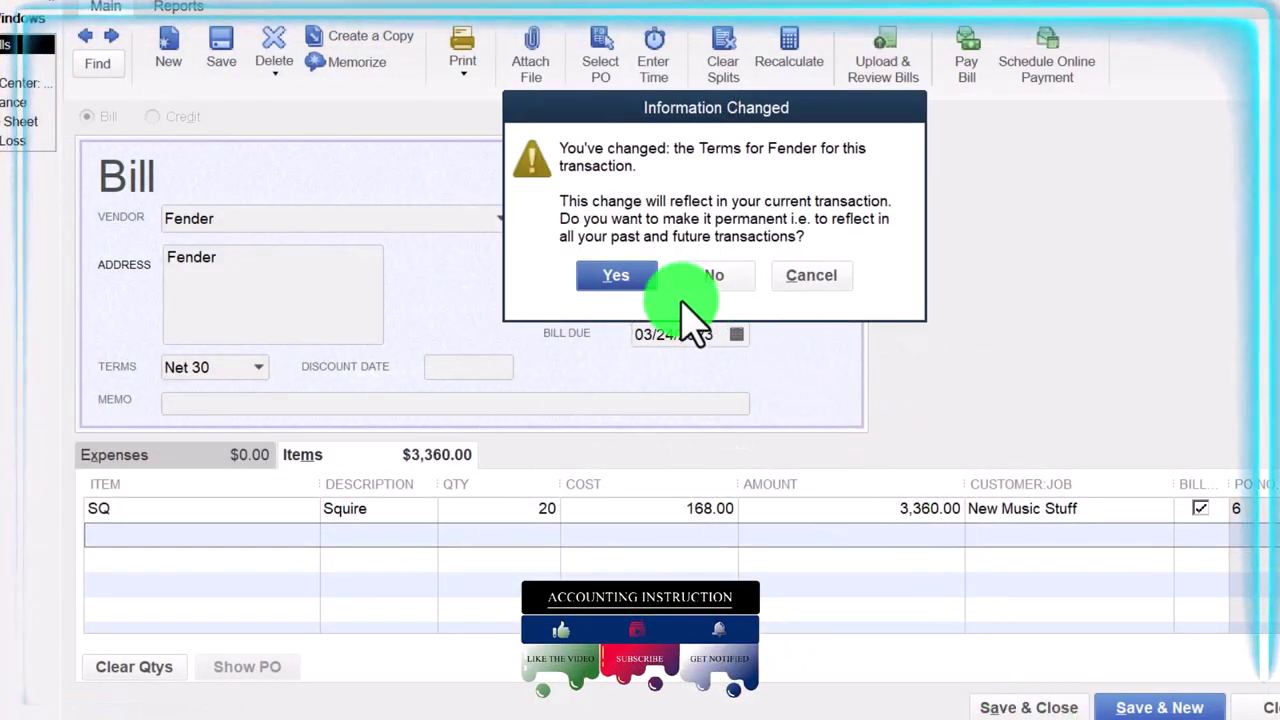
click(617, 278)
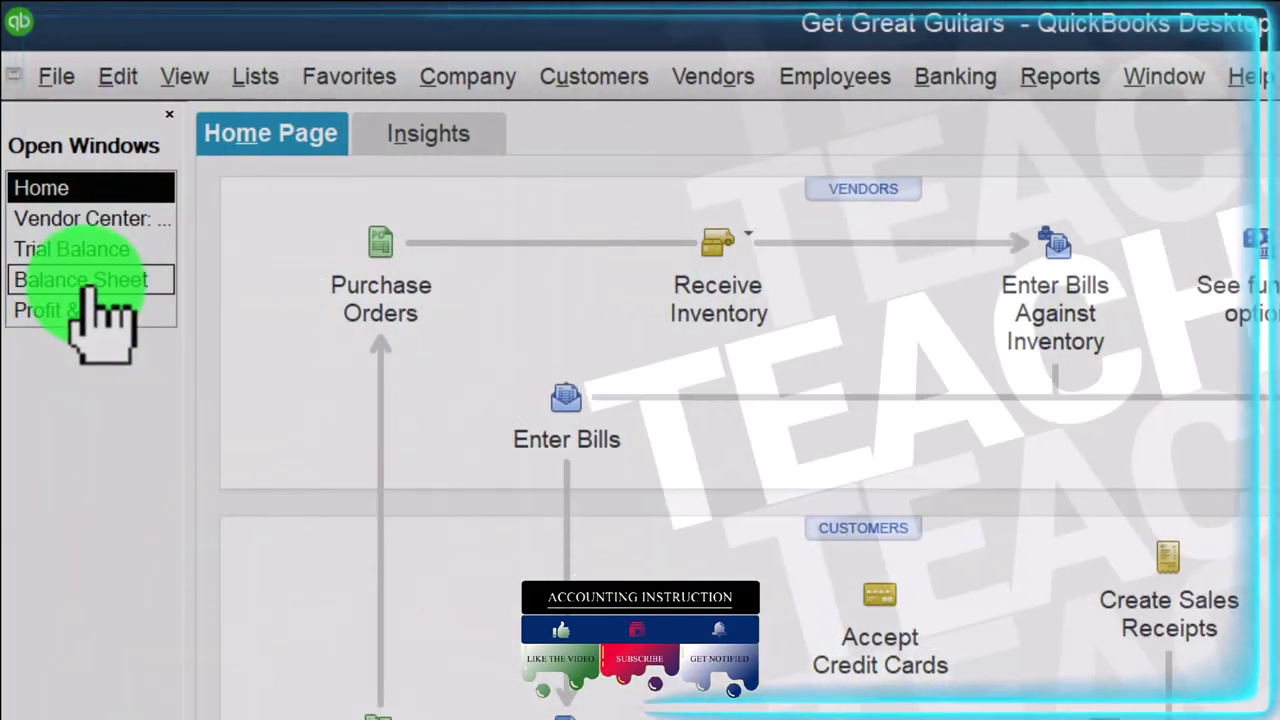
click(90, 281)
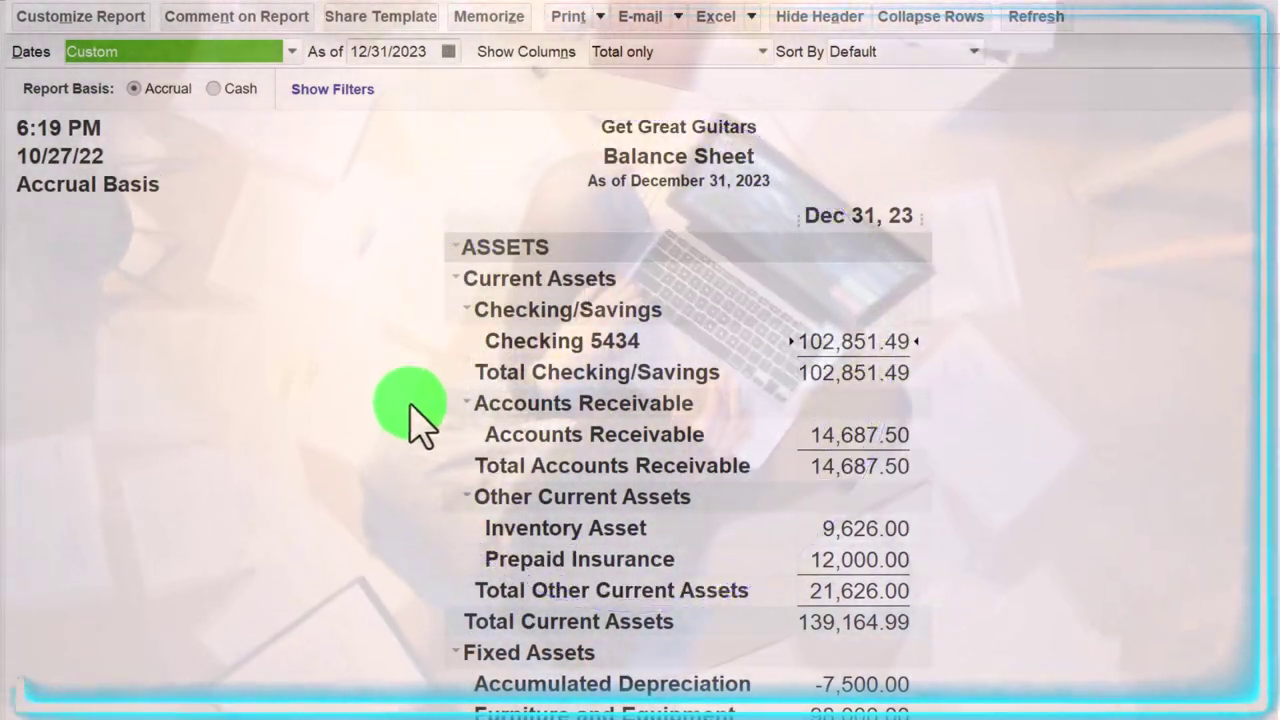
double_click(864, 530)
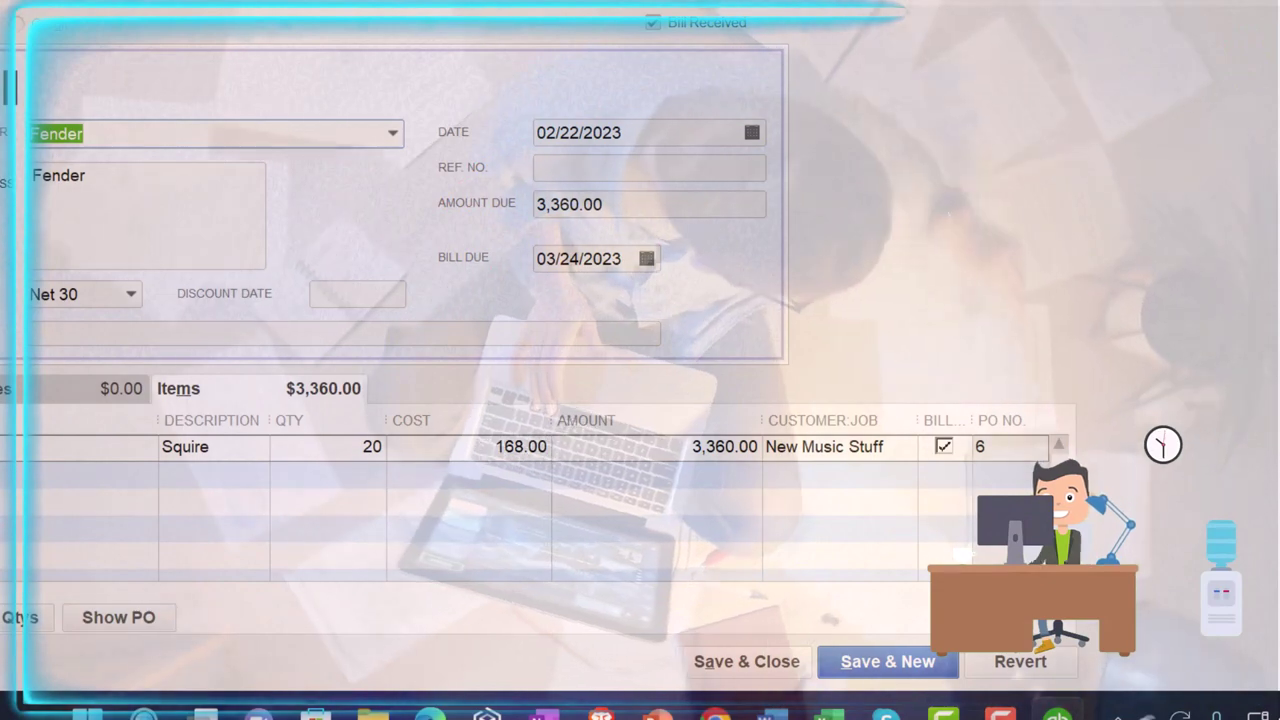
key(Escape)
key(Escape)
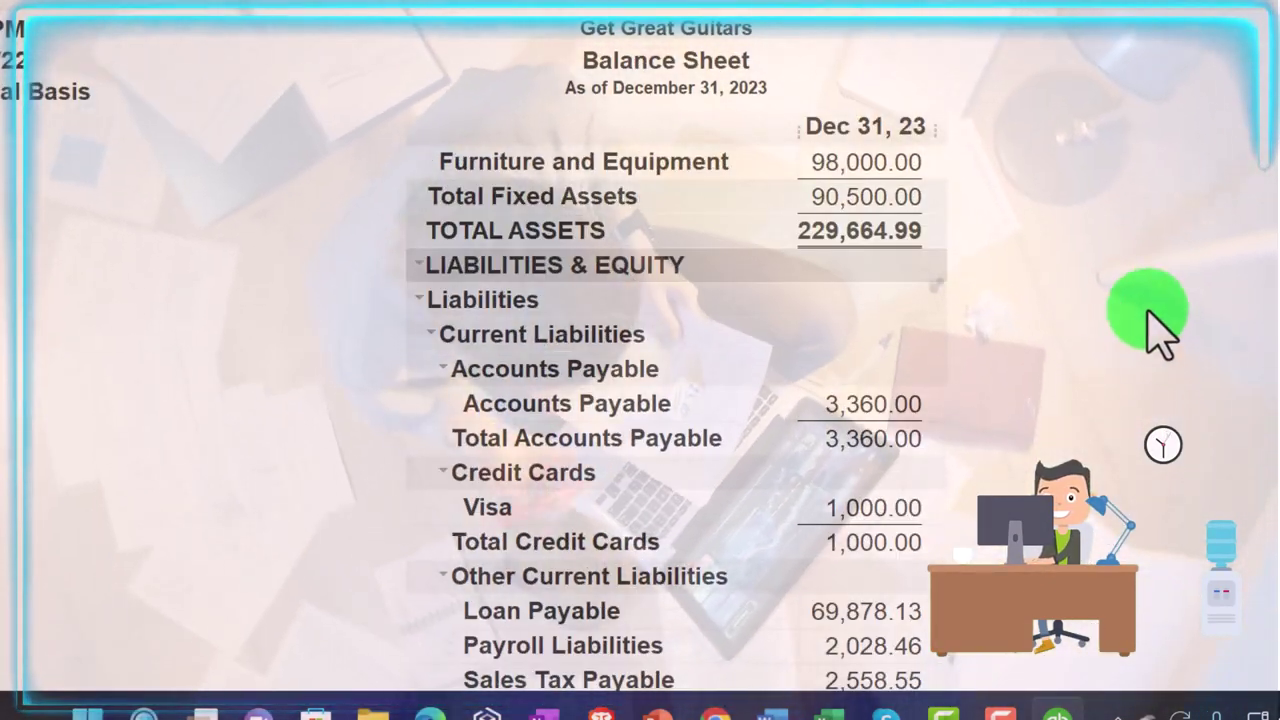
double_click(867, 403)
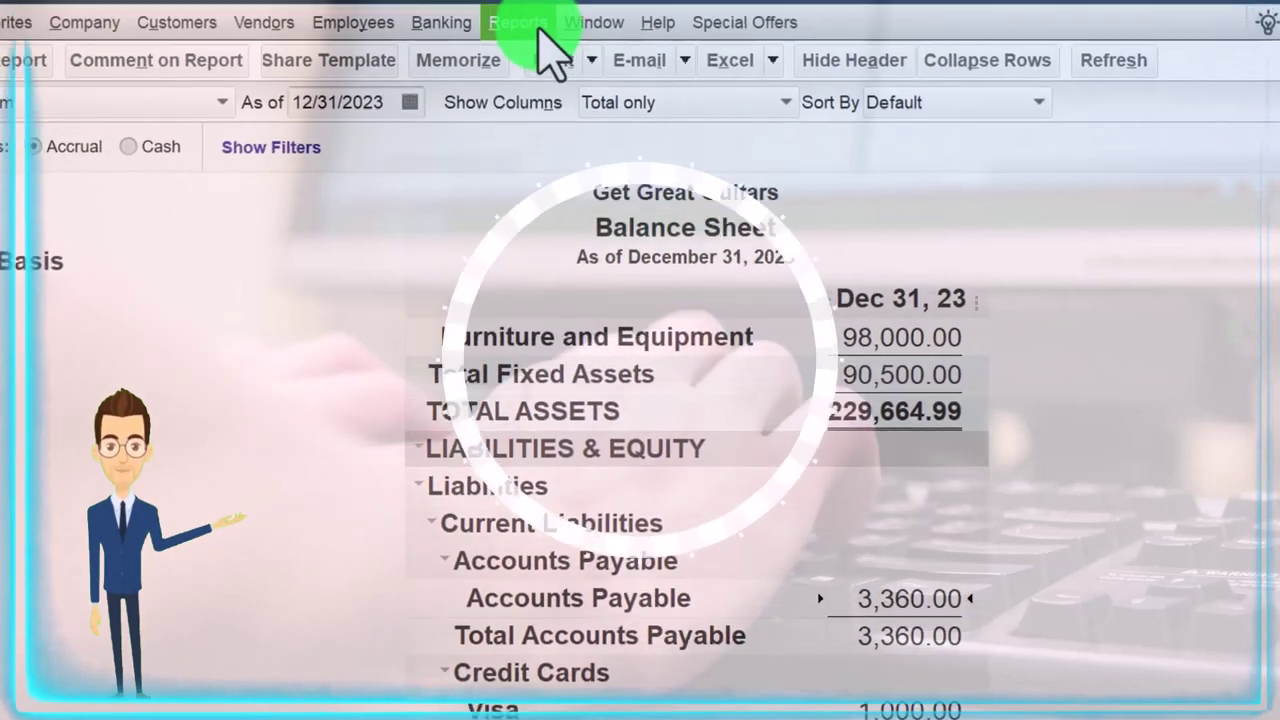
Step: Run Vendor Balance Detail from Vendors & Payables reports, showing Fender at 3,360.00 and Epiphone at 0.00
click(530, 22)
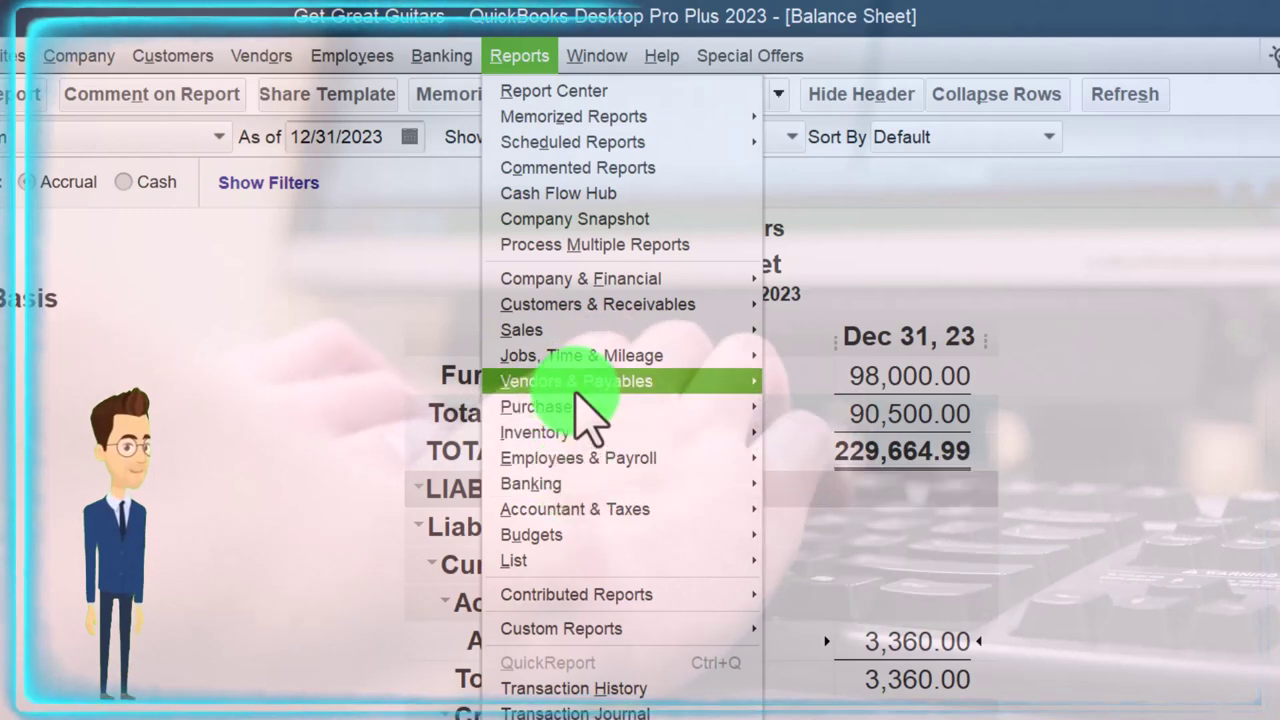
mouse_move(578, 385)
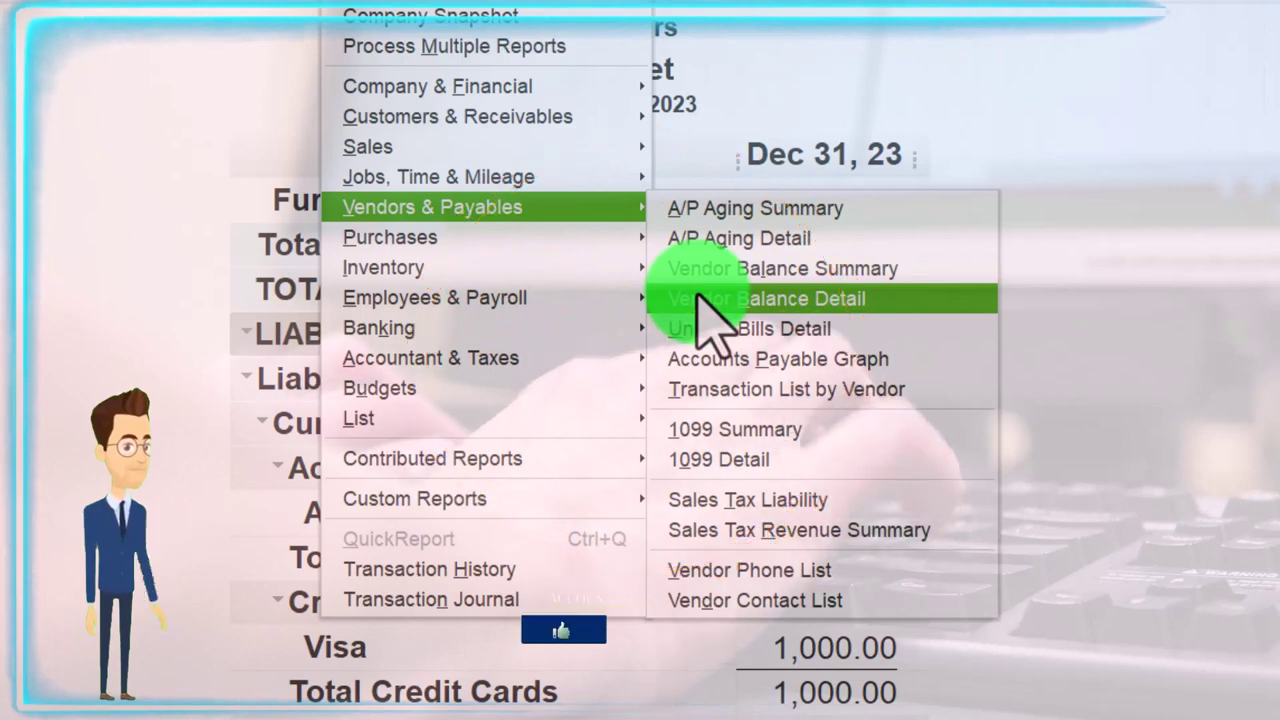
click(716, 298)
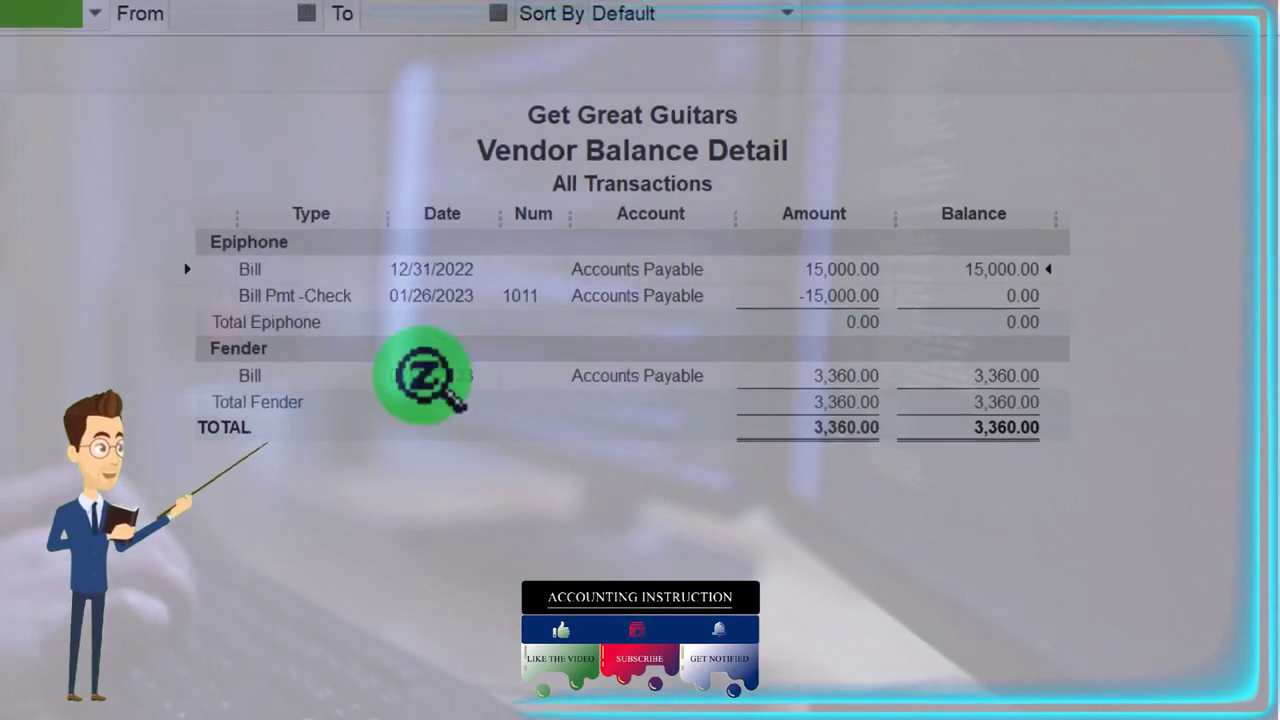
Step: In the Vendor Center, filter the vendor list to Vendors with Open Balances
click(71, 148)
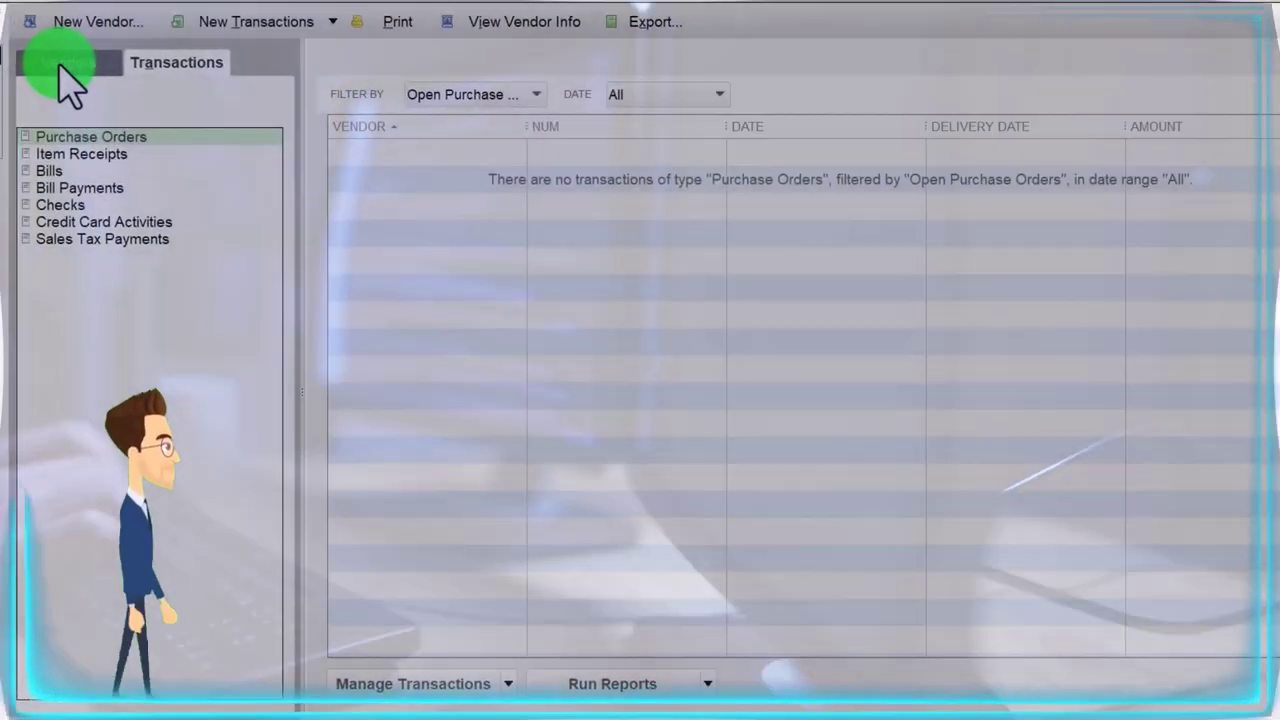
click(60, 64)
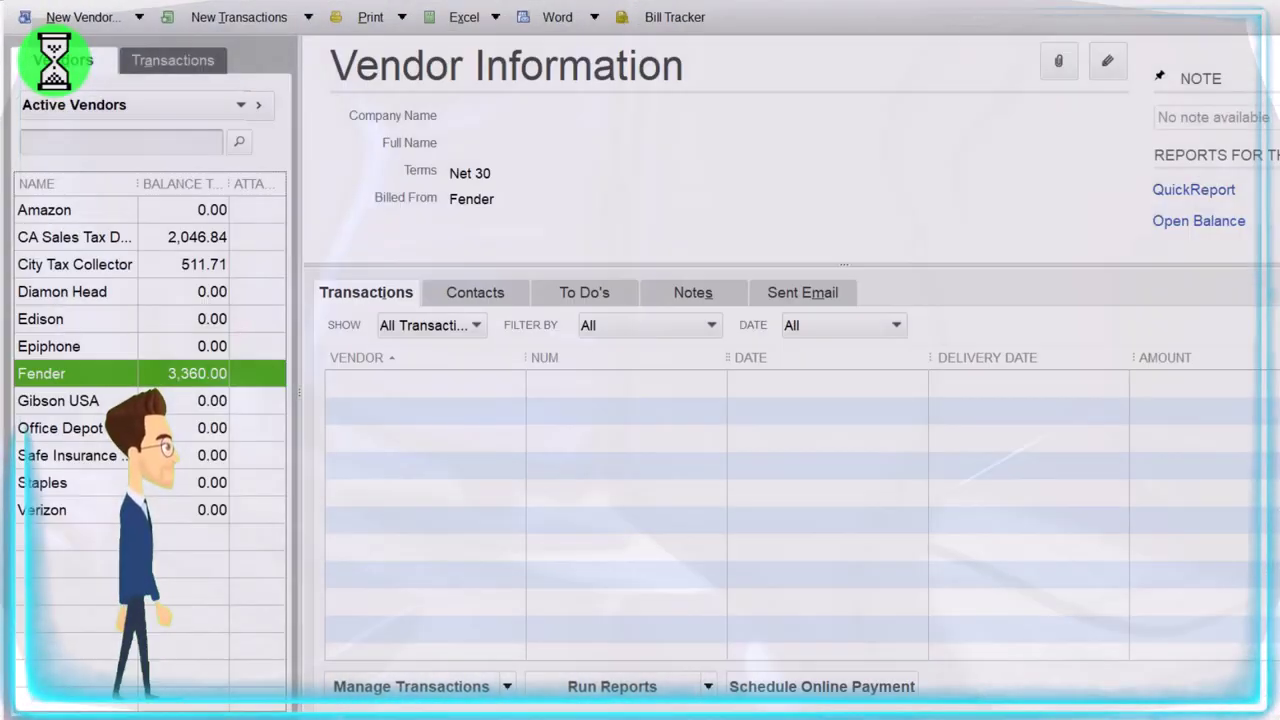
click(240, 106)
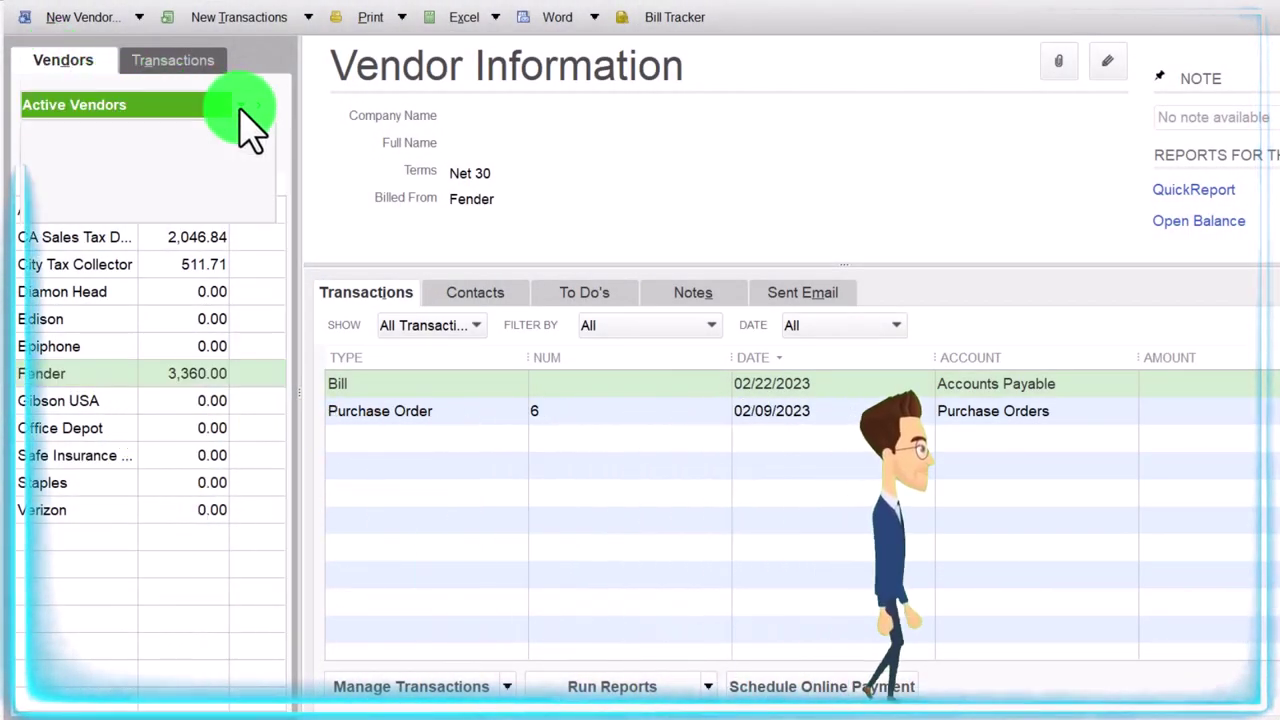
click(187, 185)
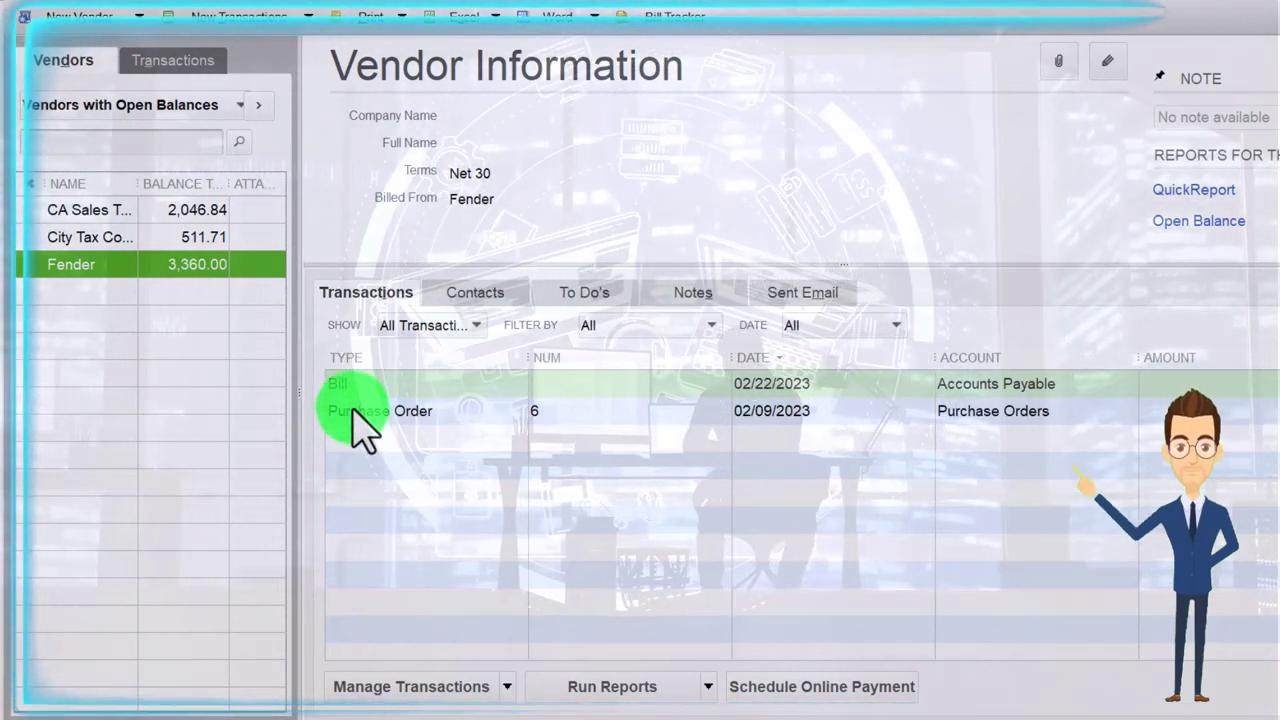
Step: Review Fender's PO 6, then list purchase order transactions for all vendors
double_click(360, 426)
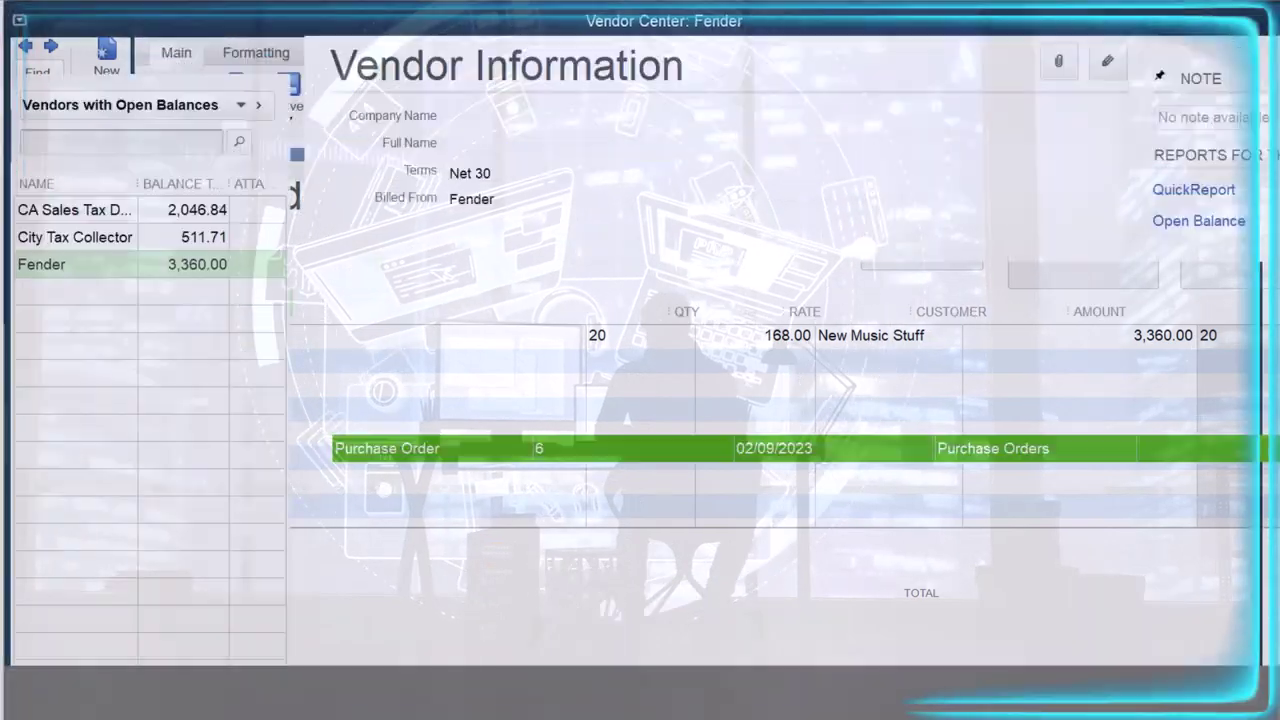
click(515, 470)
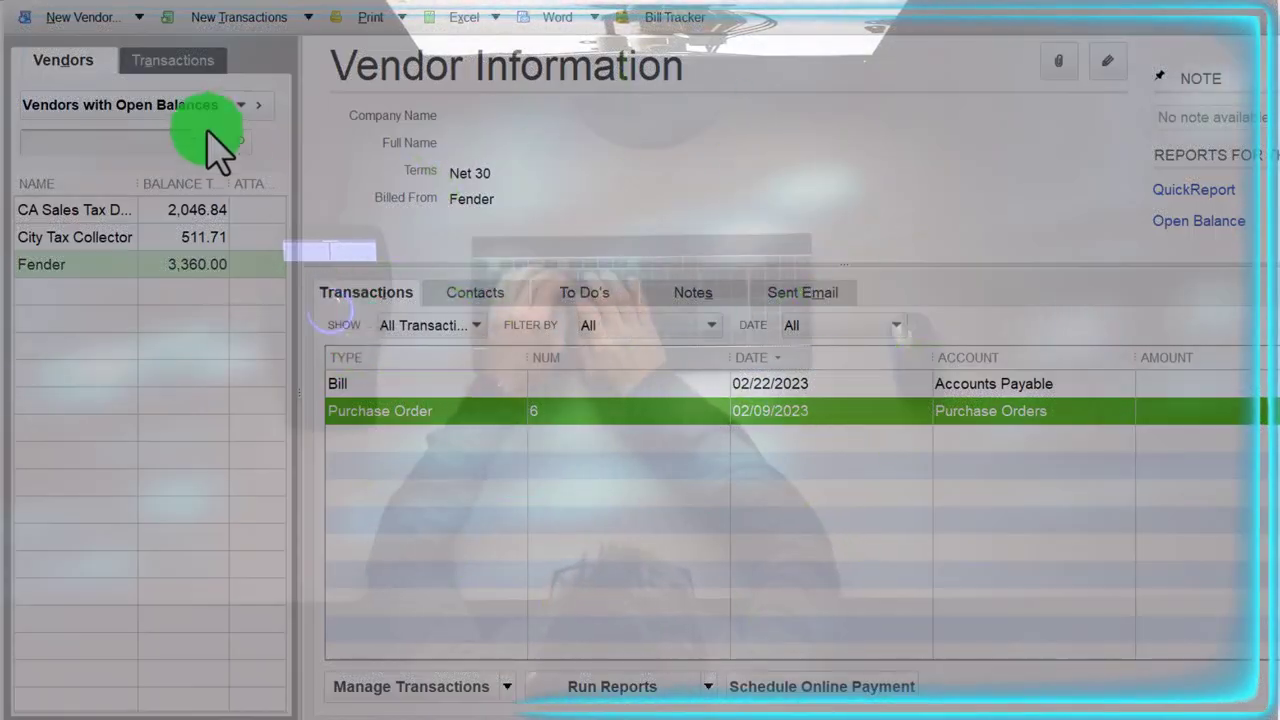
click(174, 62)
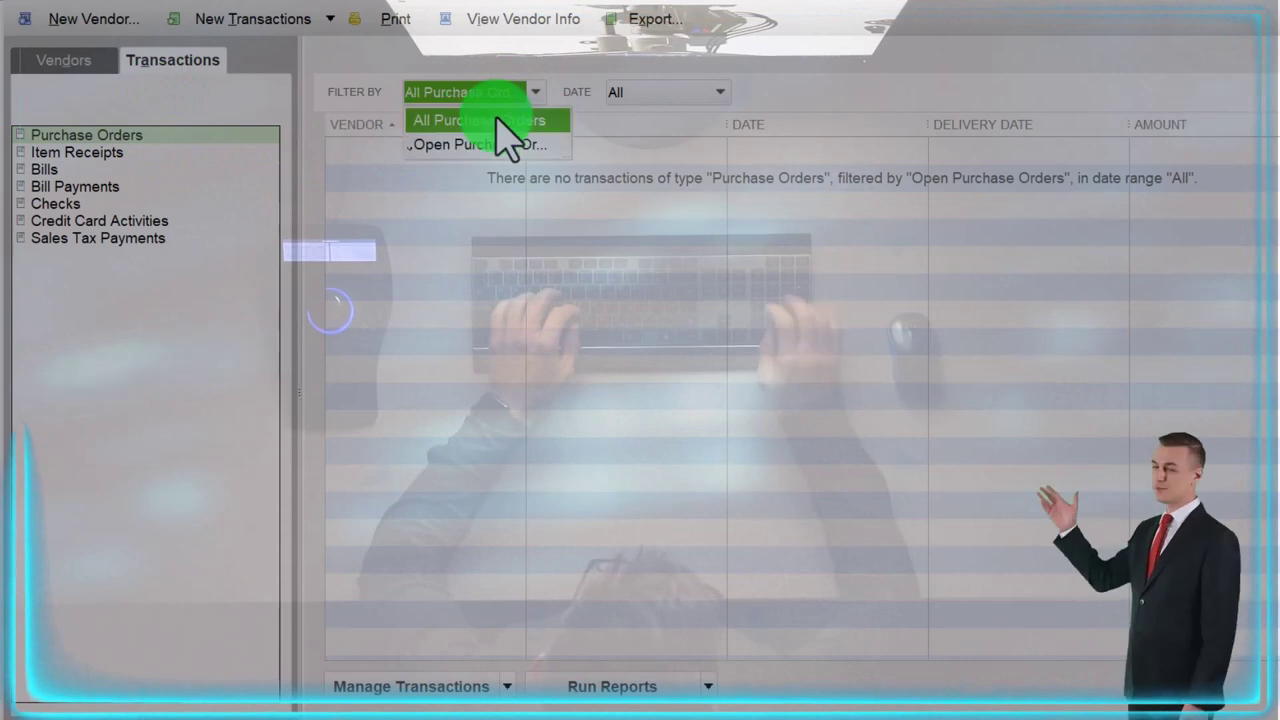
Step: Filter the Vendor Center bills to Open Bills, leaving Fender's 3,360.00 bill dated 02/22/2023
click(497, 119)
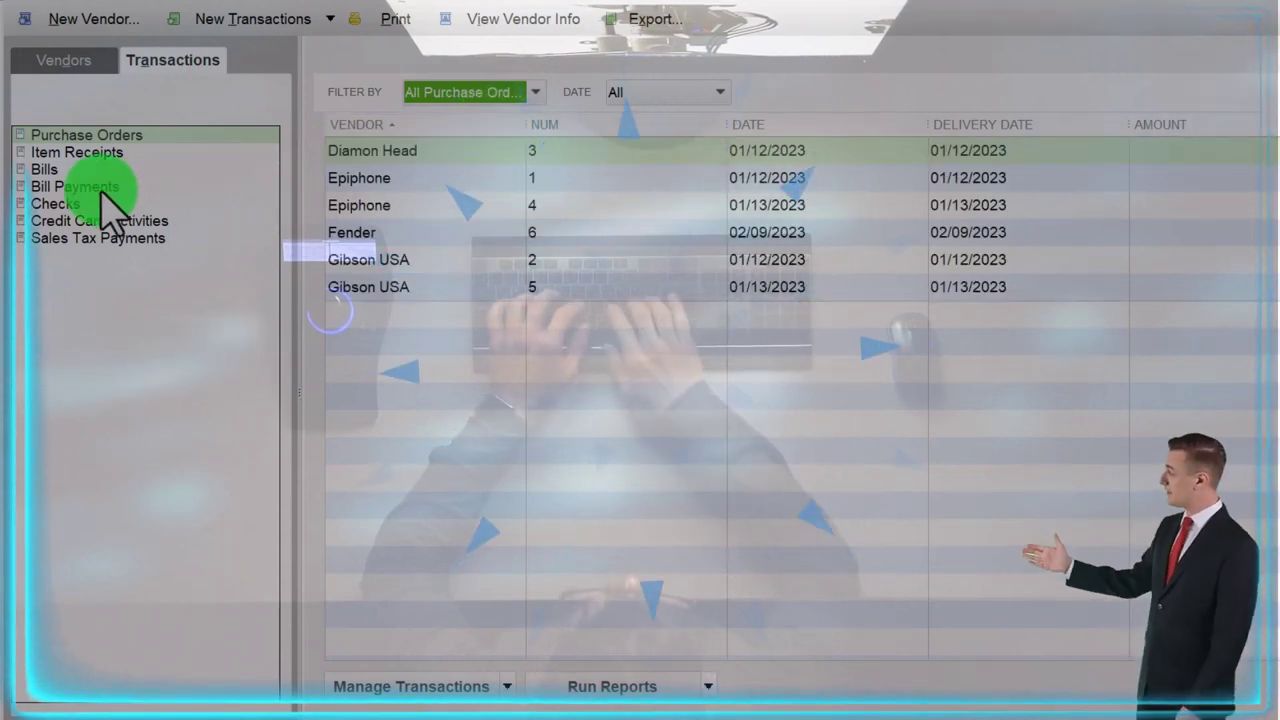
click(60, 170)
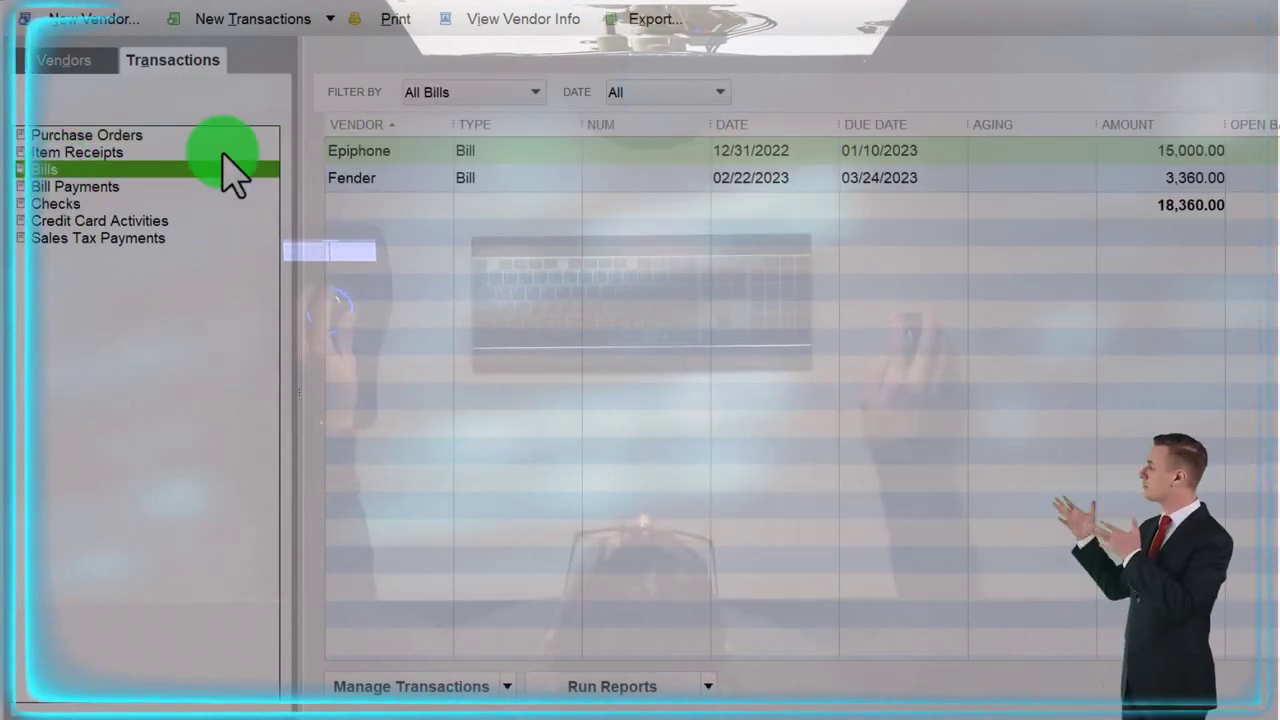
click(531, 95)
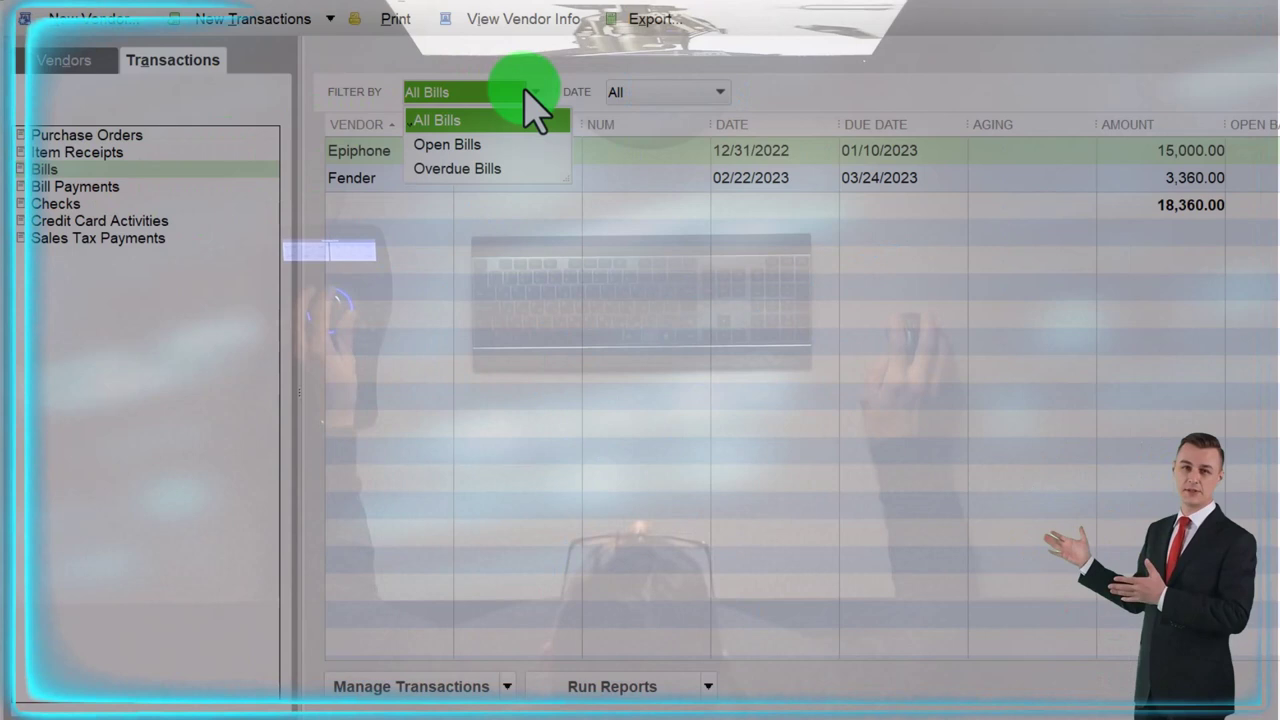
click(455, 146)
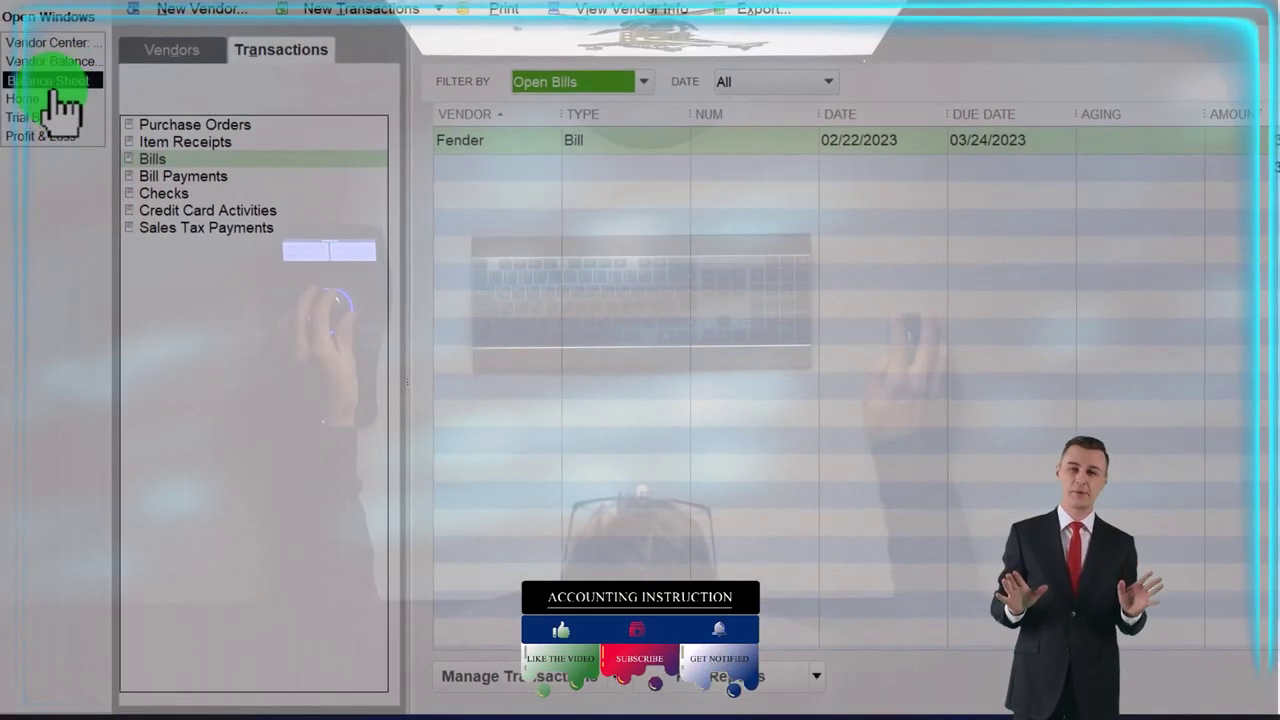
Step: On the Balance Sheet, check the Inventory Asset amount of 9,626.00
click(55, 84)
click(620, 408)
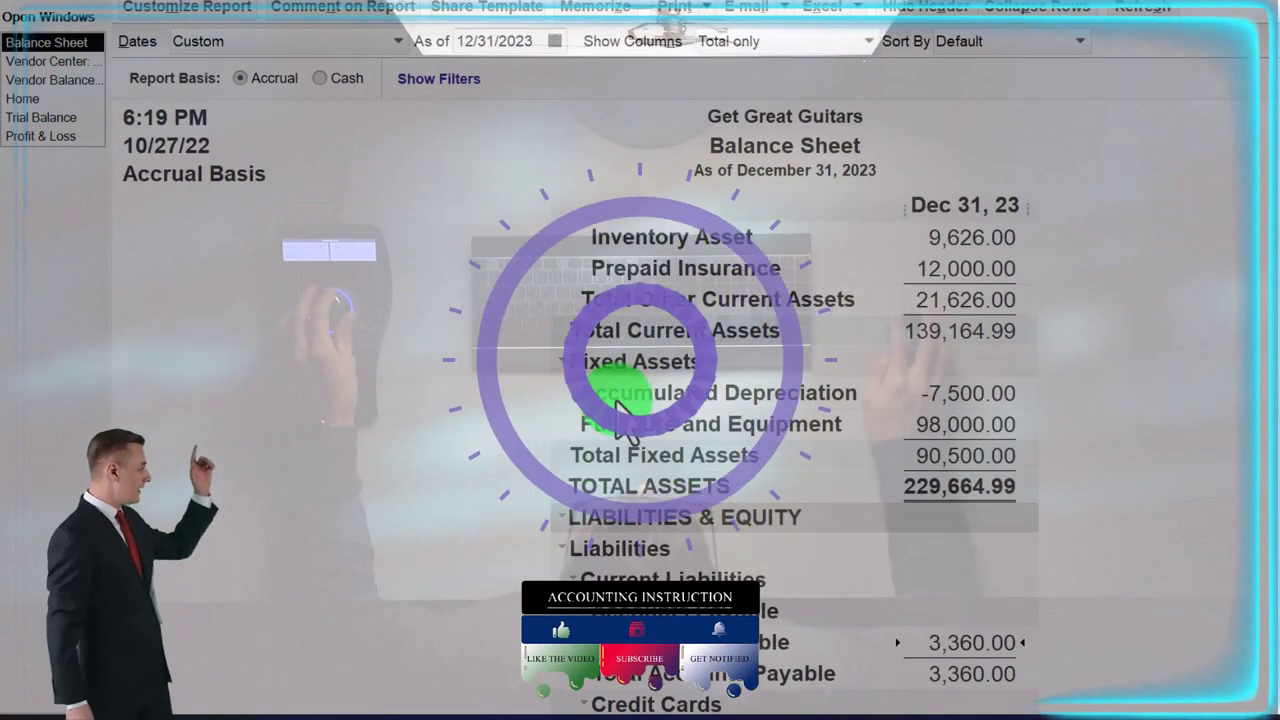
scroll(640, 390, up, 1)
click(945, 331)
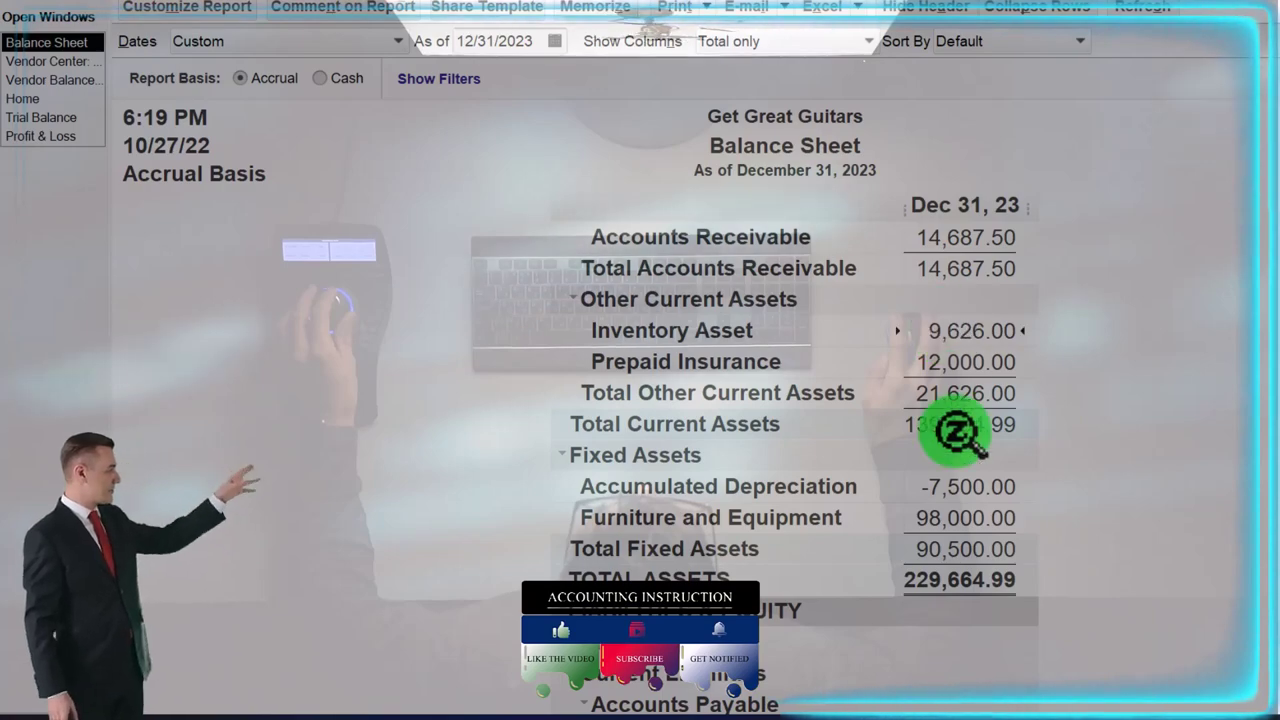
scroll(955, 432, up, 2)
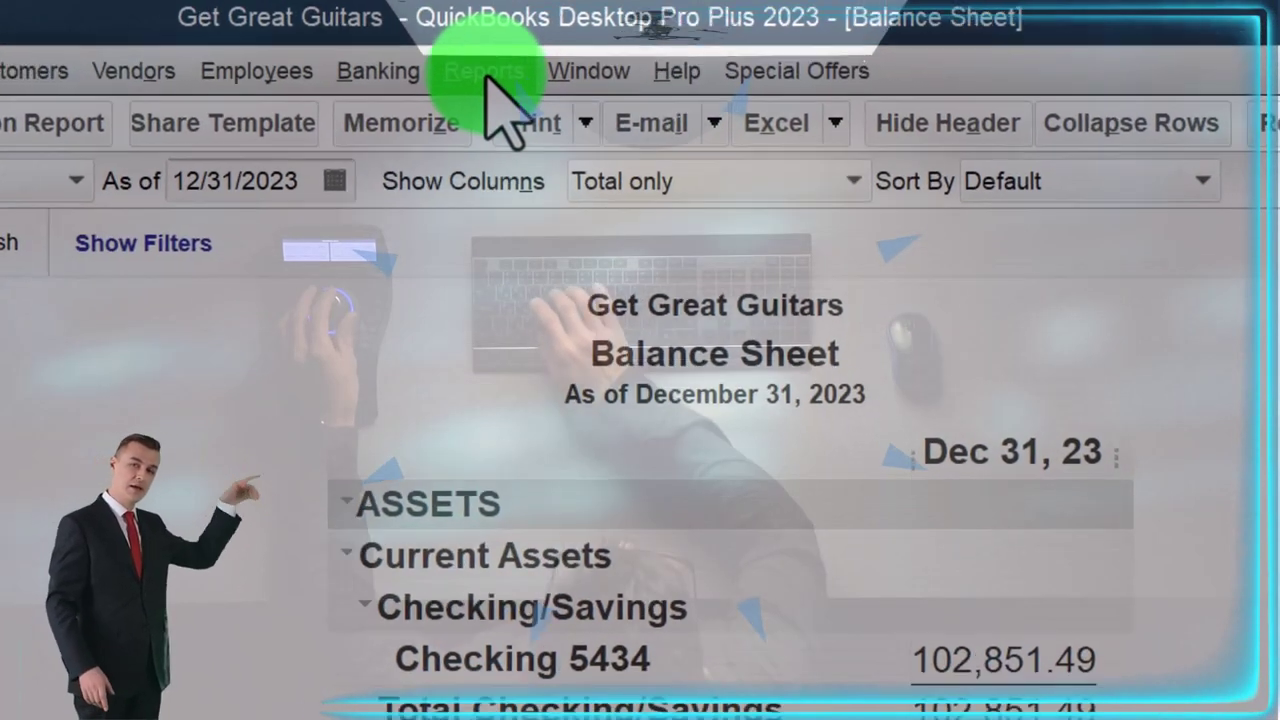
Step: Run the Inventory Valuation Summary as of 12/31/2023
click(484, 72)
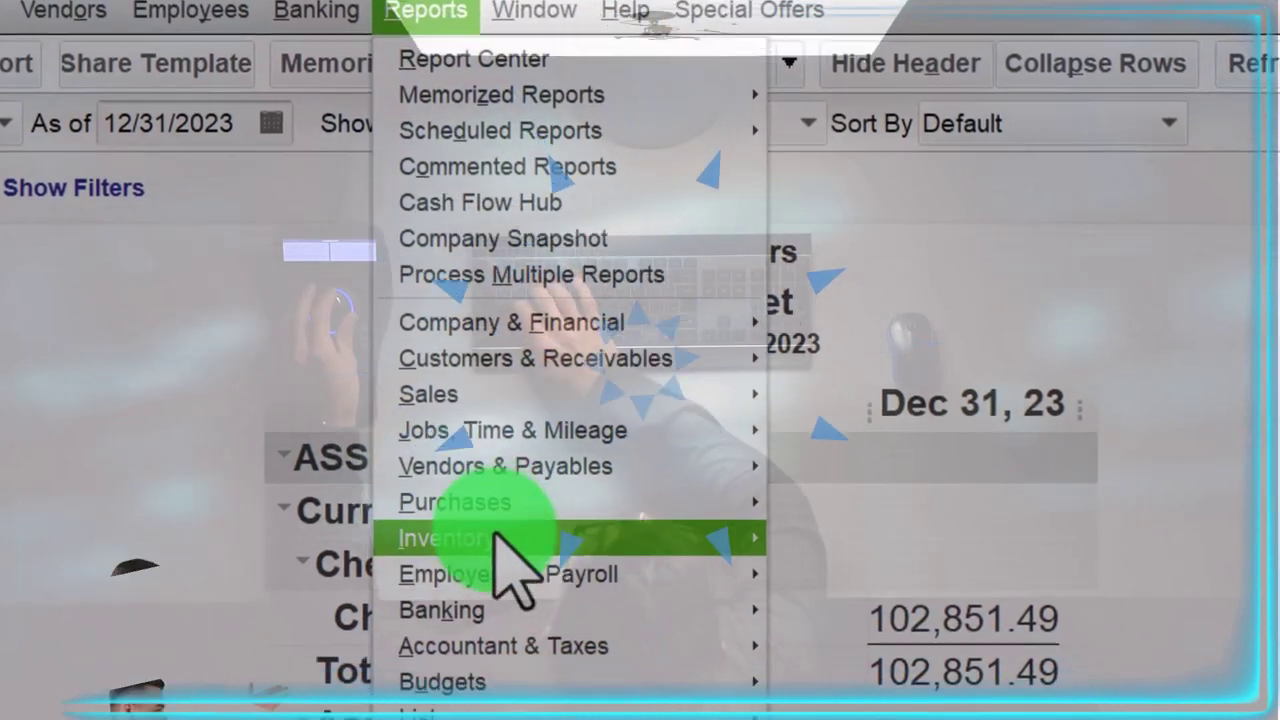
mouse_move(561, 618)
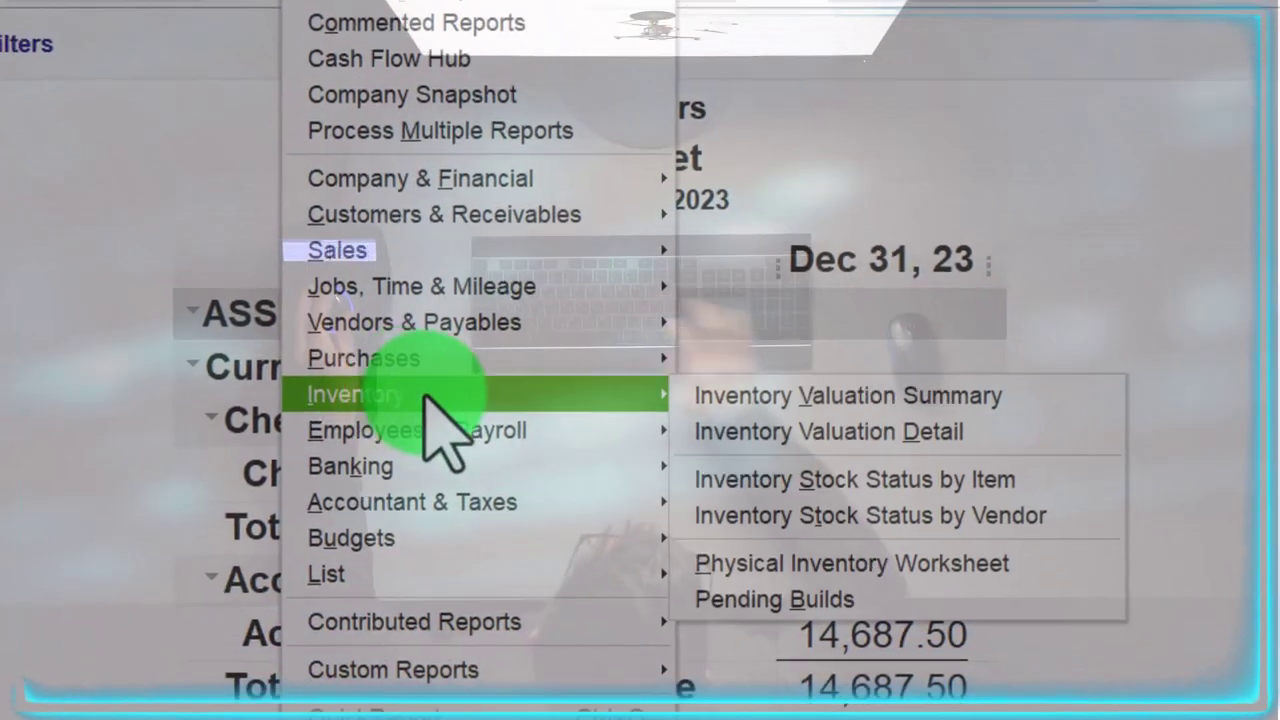
click(721, 393)
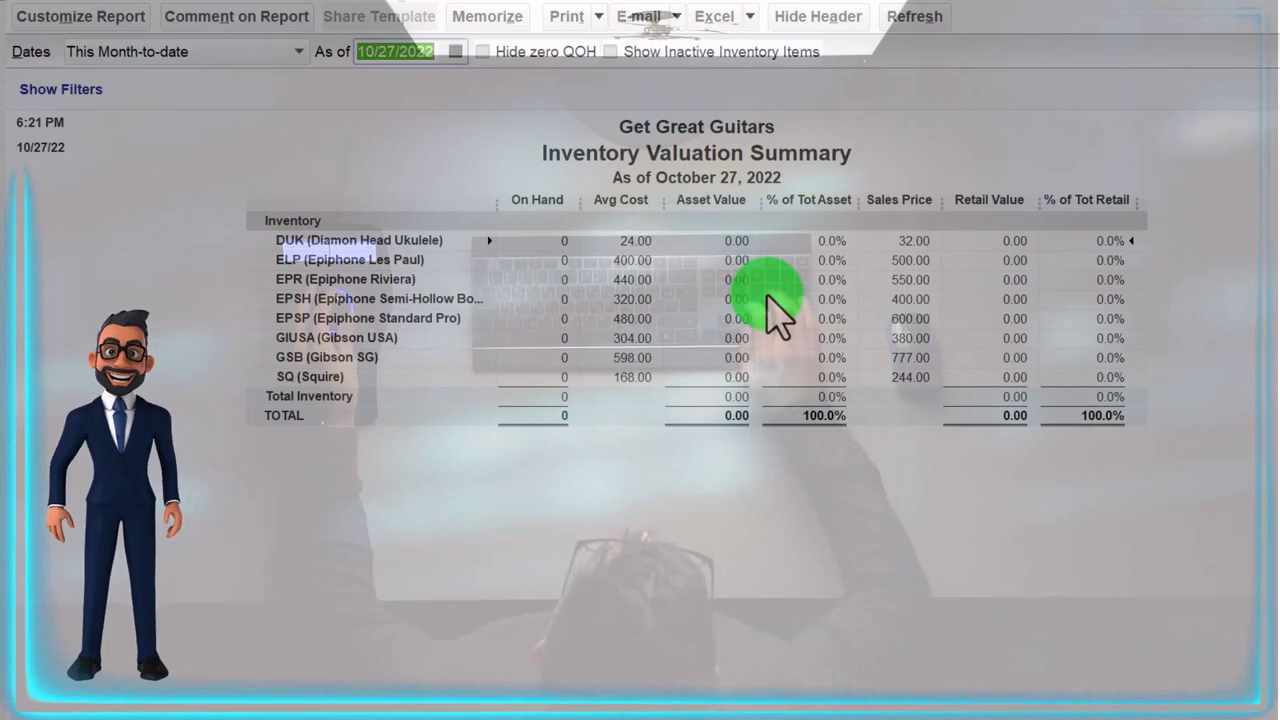
text(23)
key(Tab)
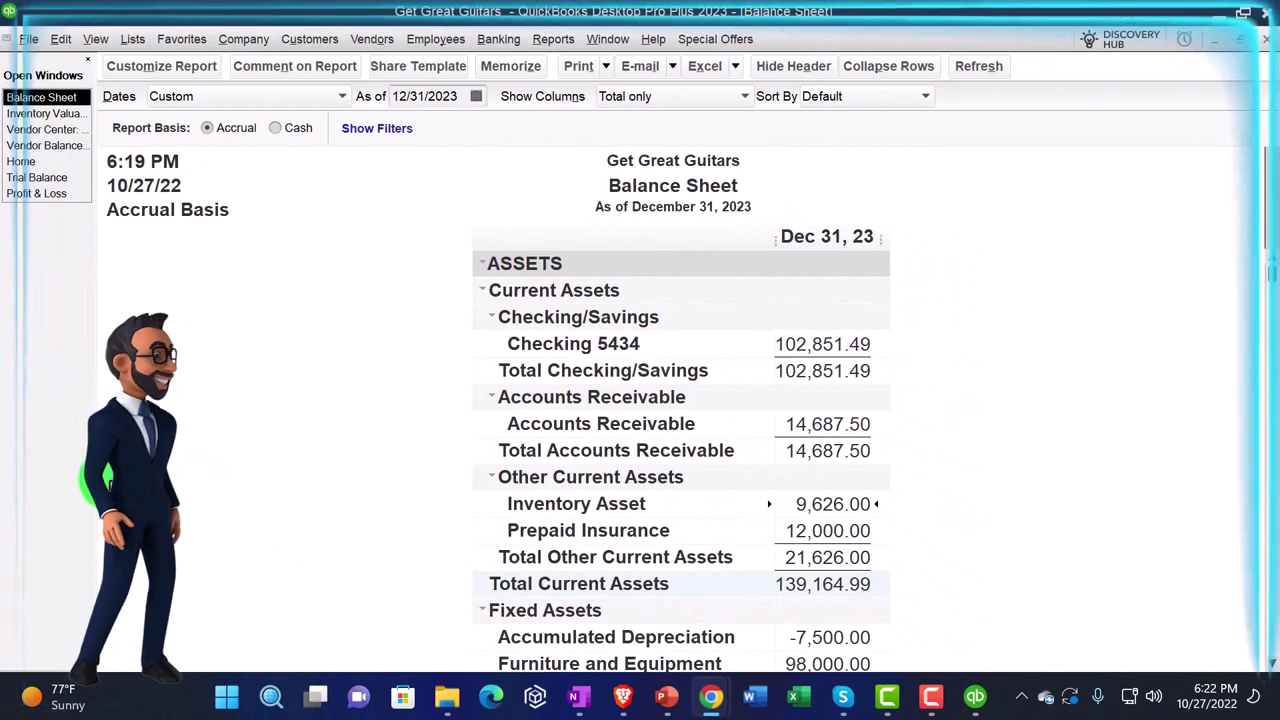
Step: On the Home Page, inspect the Receive Inventory options, then bring up Pay Bills showing Fender's 3,360.00 bill
click(28, 168)
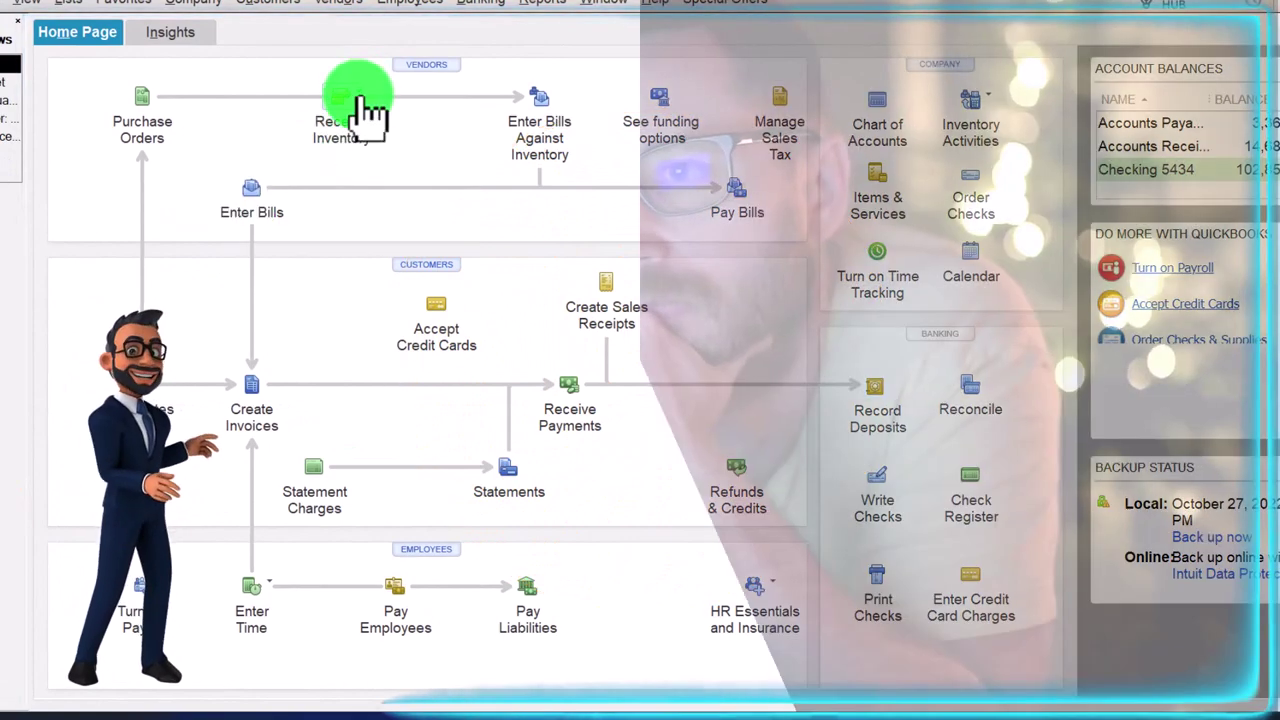
click(366, 106)
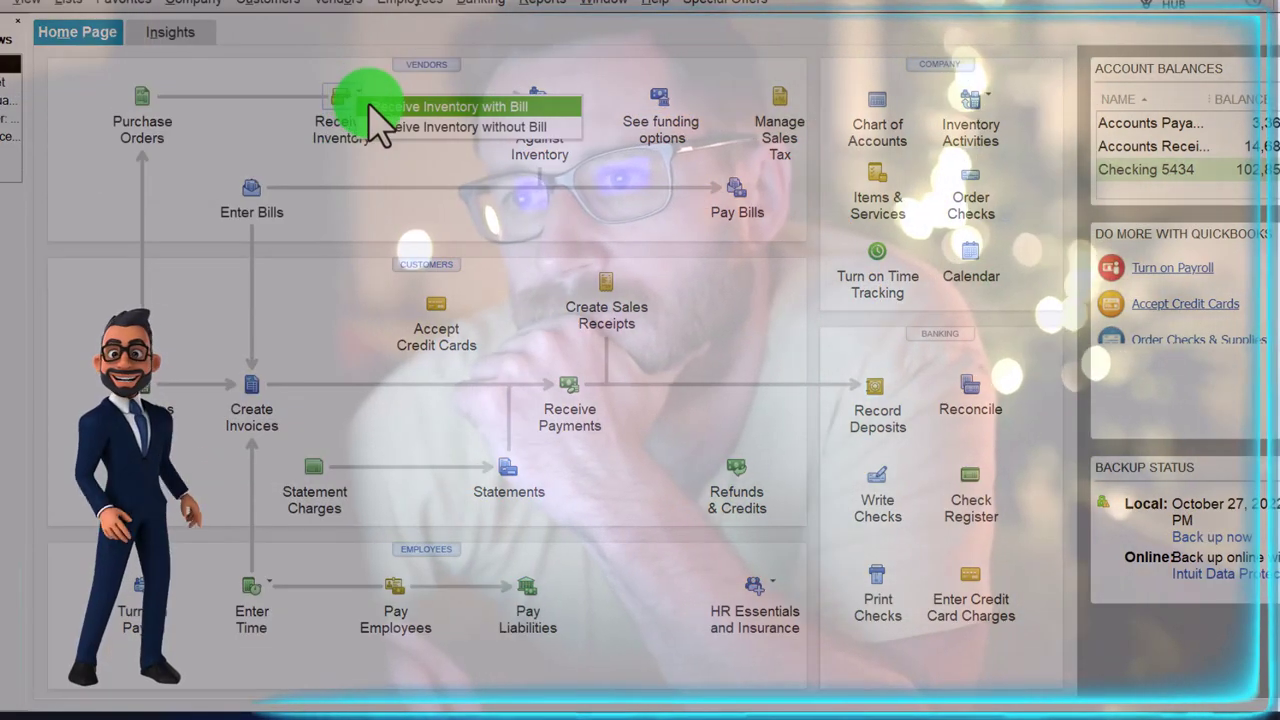
click(177, 129)
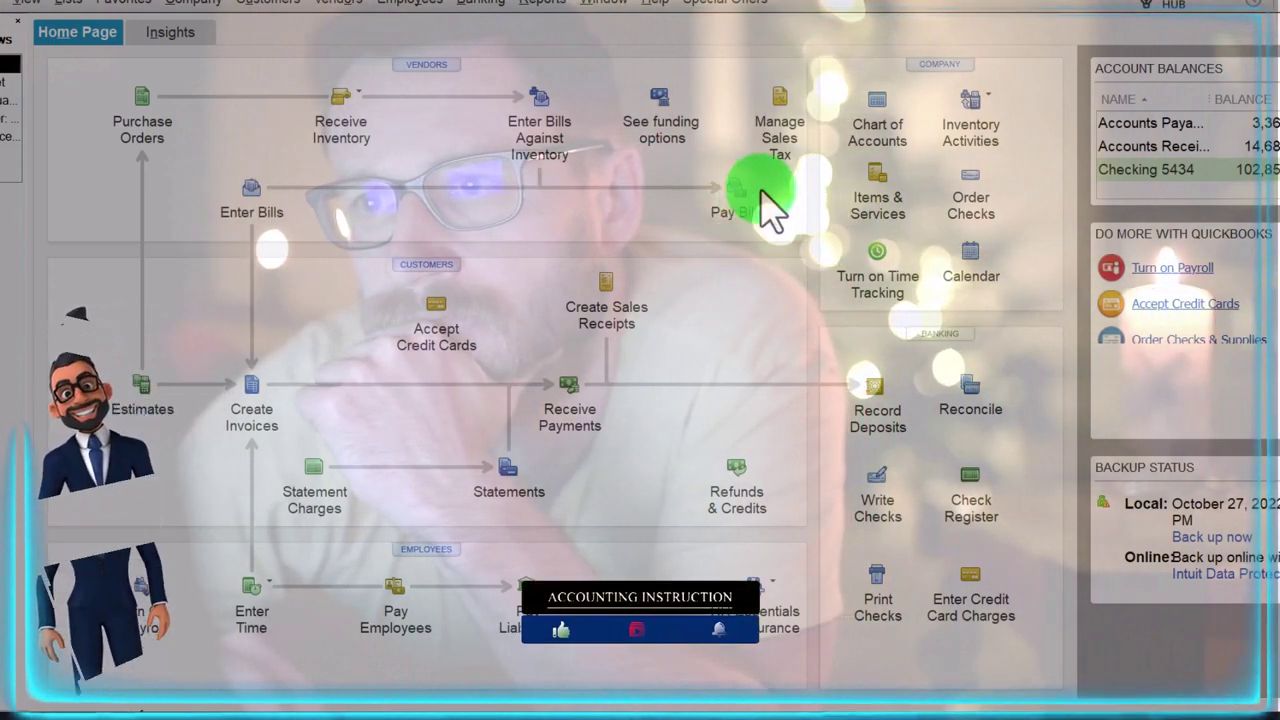
click(730, 190)
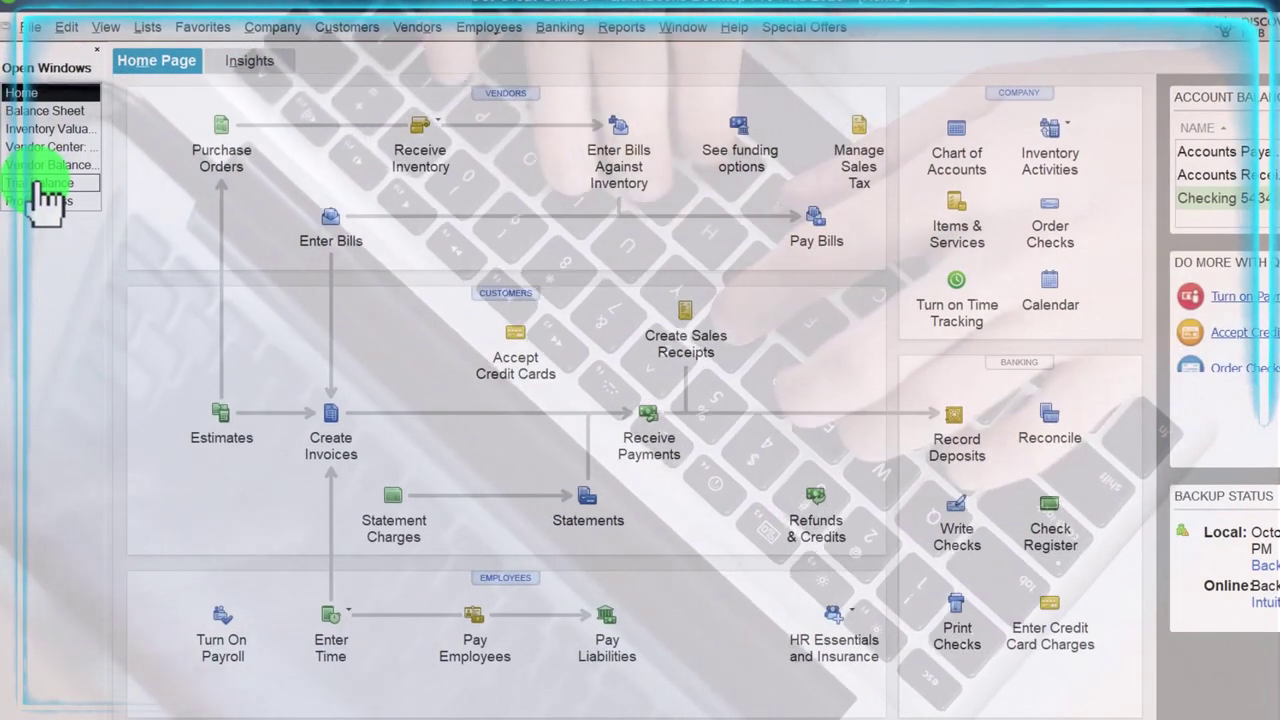
Step: Bring up the Profit & Loss report from the open windows and scan it
click(40, 184)
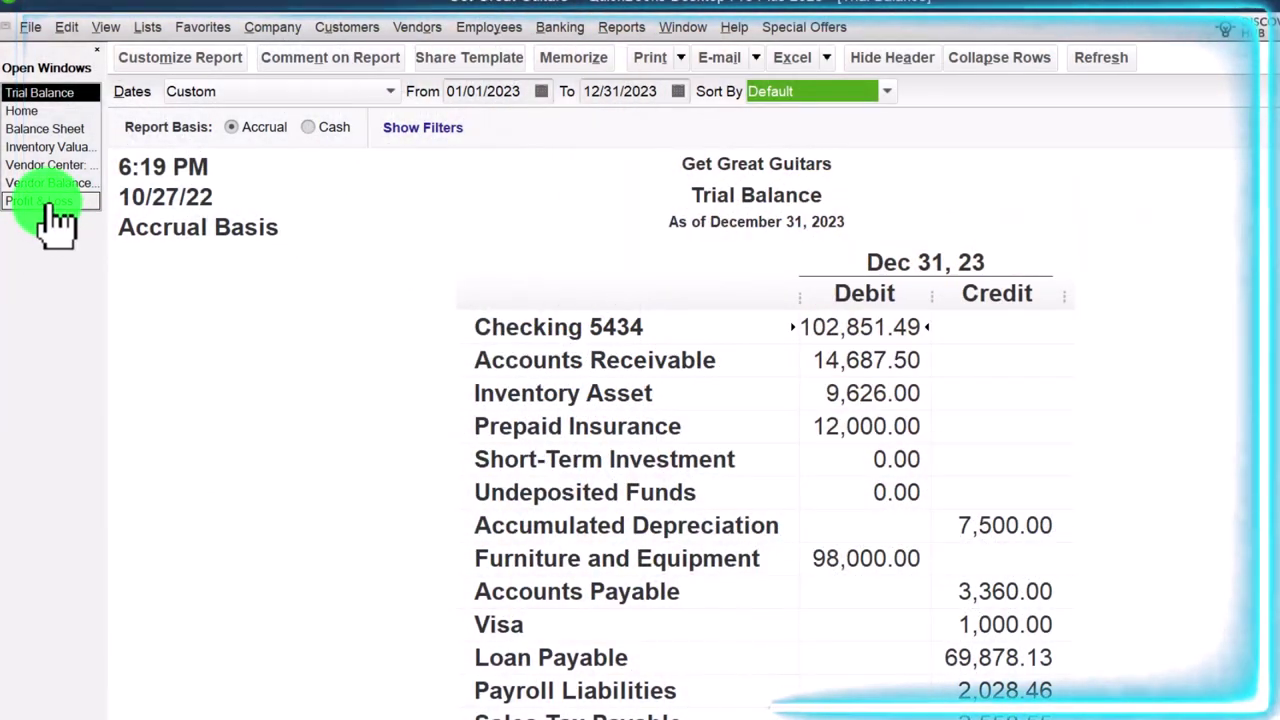
click(44, 203)
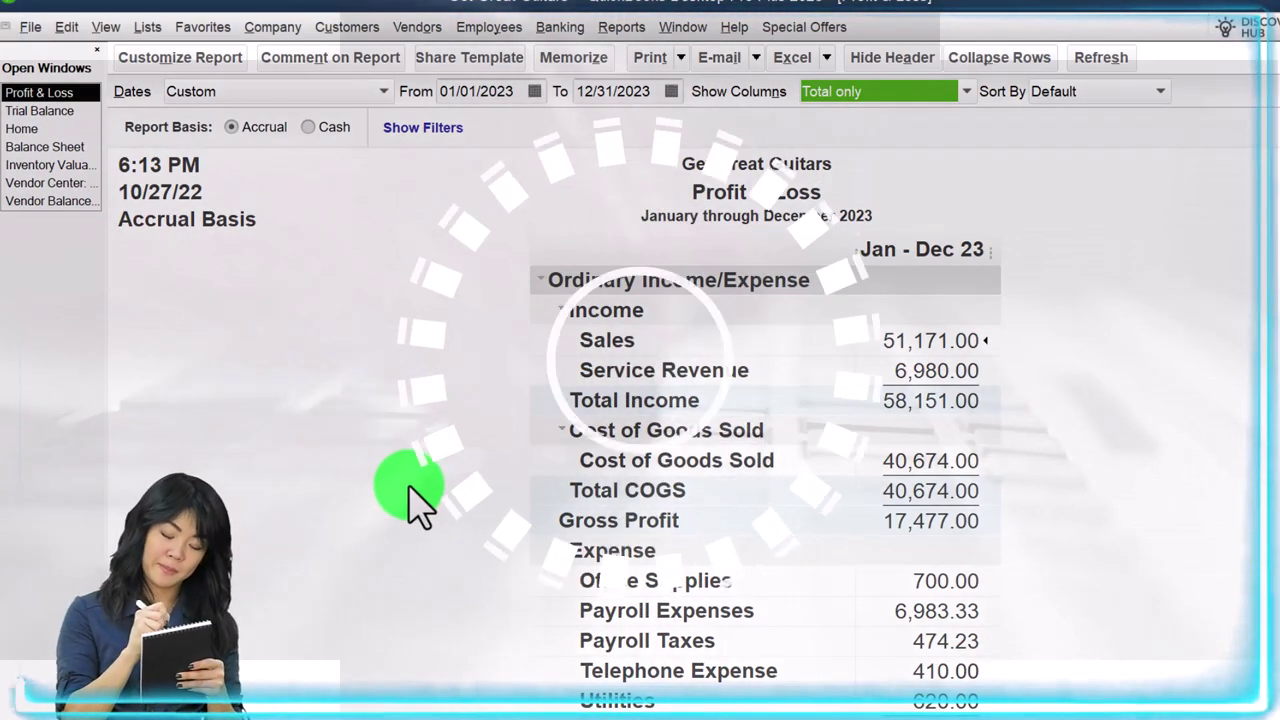
scroll(412, 502, down, 1)
scroll(412, 502, up, 1)
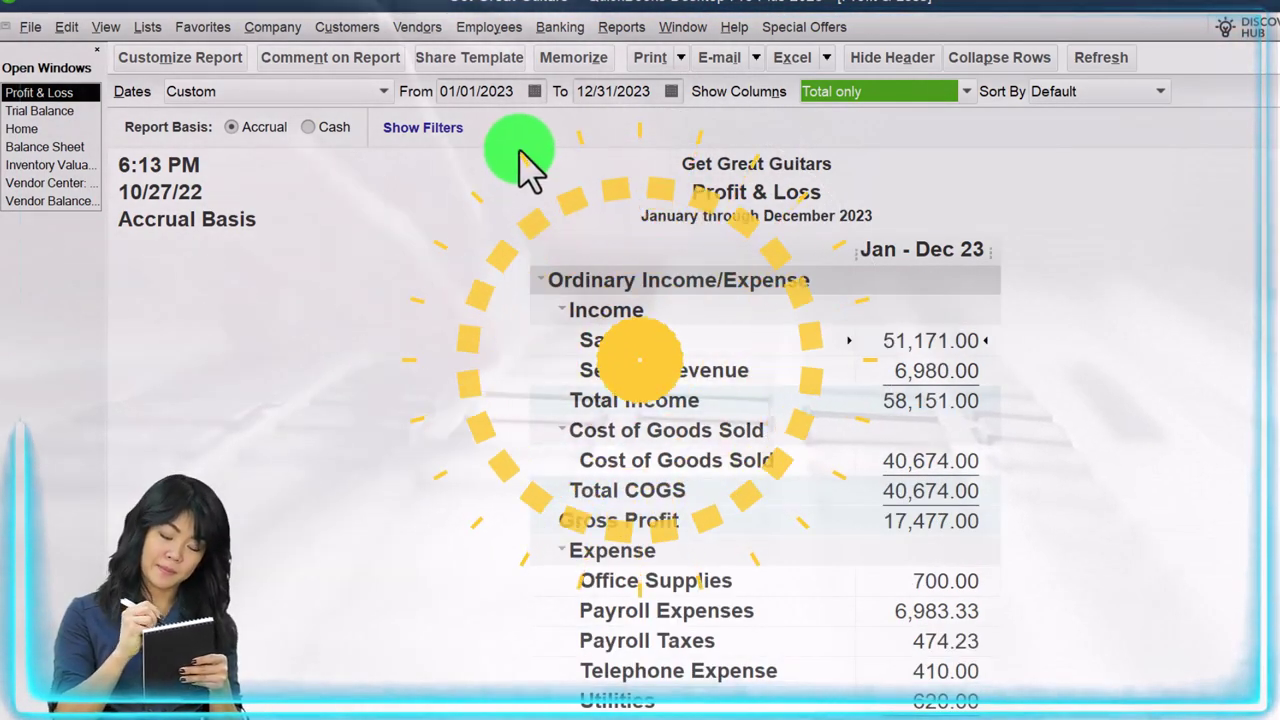
Step: Change the Profit & Loss start date to 02/01/2023 and check Cost of Goods Sold of 3,432.00
drag(517, 94, 393, 92)
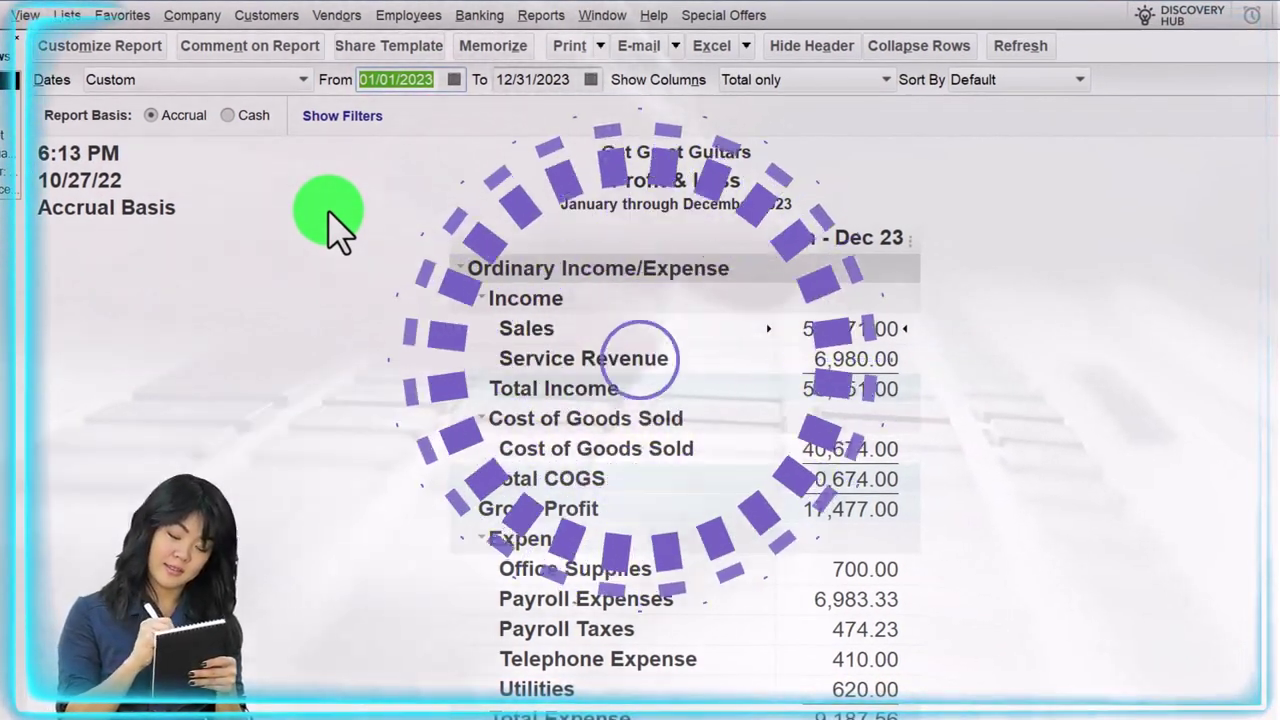
text(020123)
key(Tab)
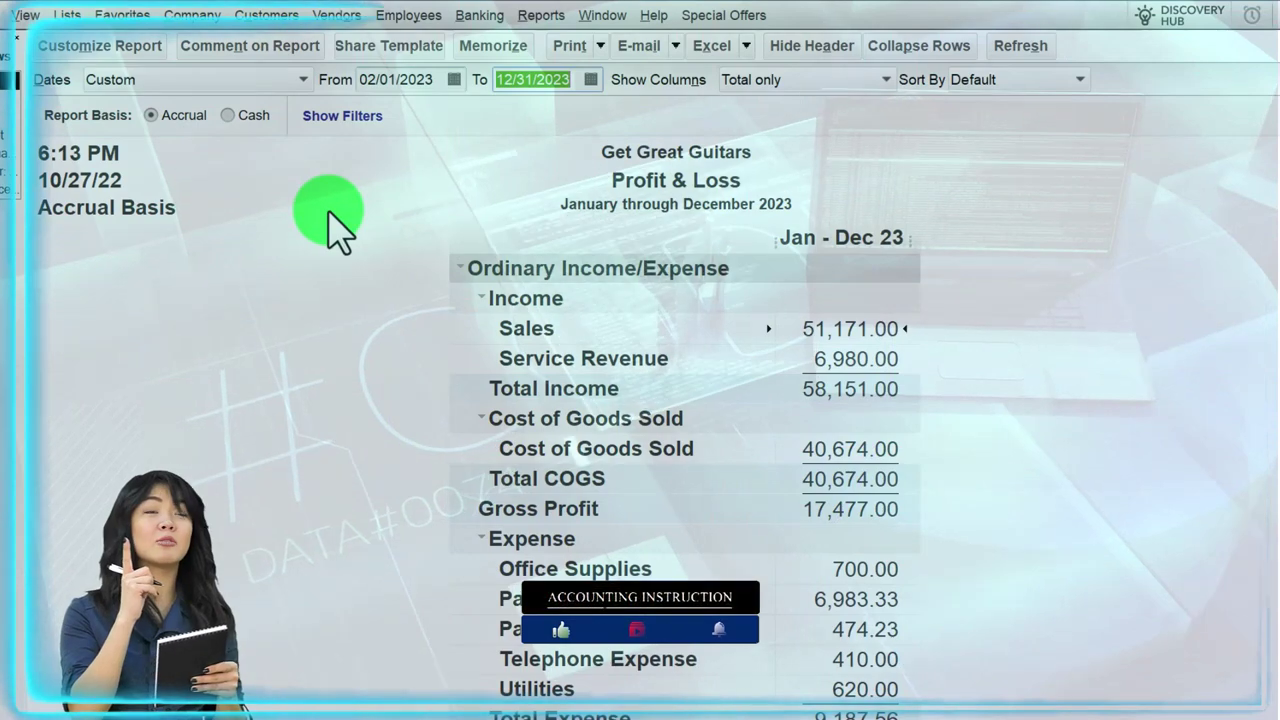
key(Tab)
scroll(420, 430, down, 1)
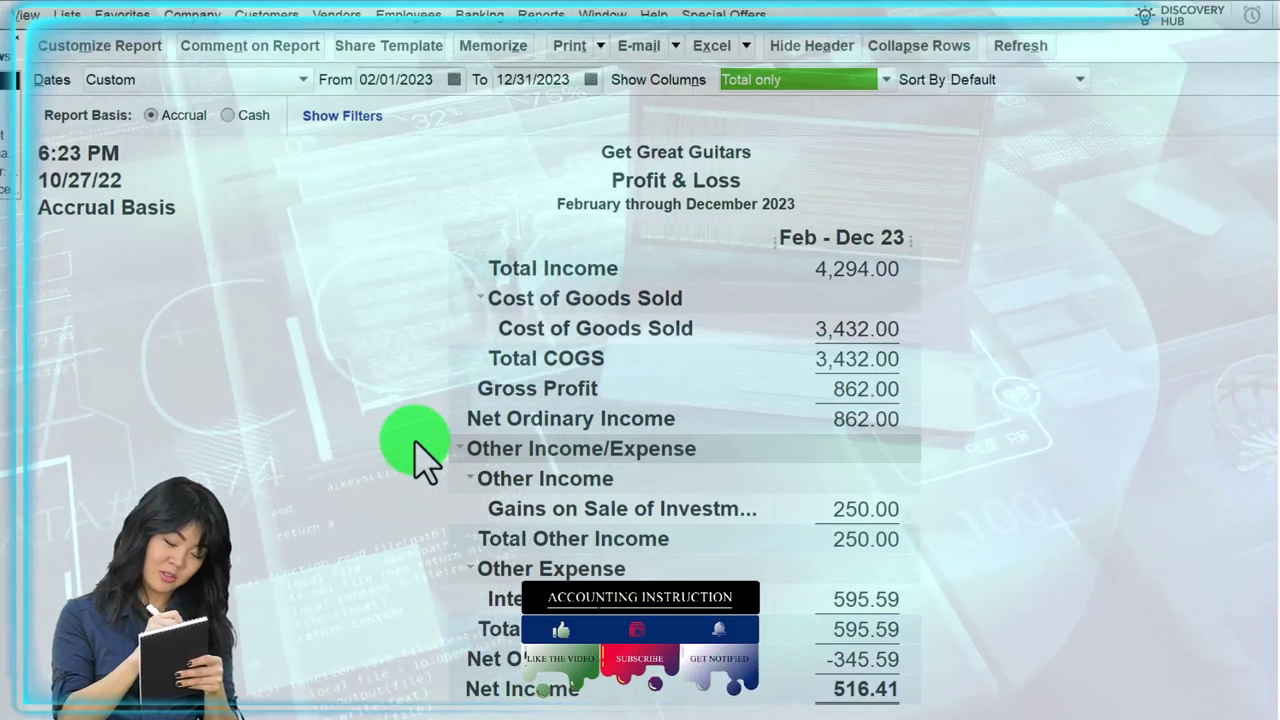
scroll(420, 460, up, 1)
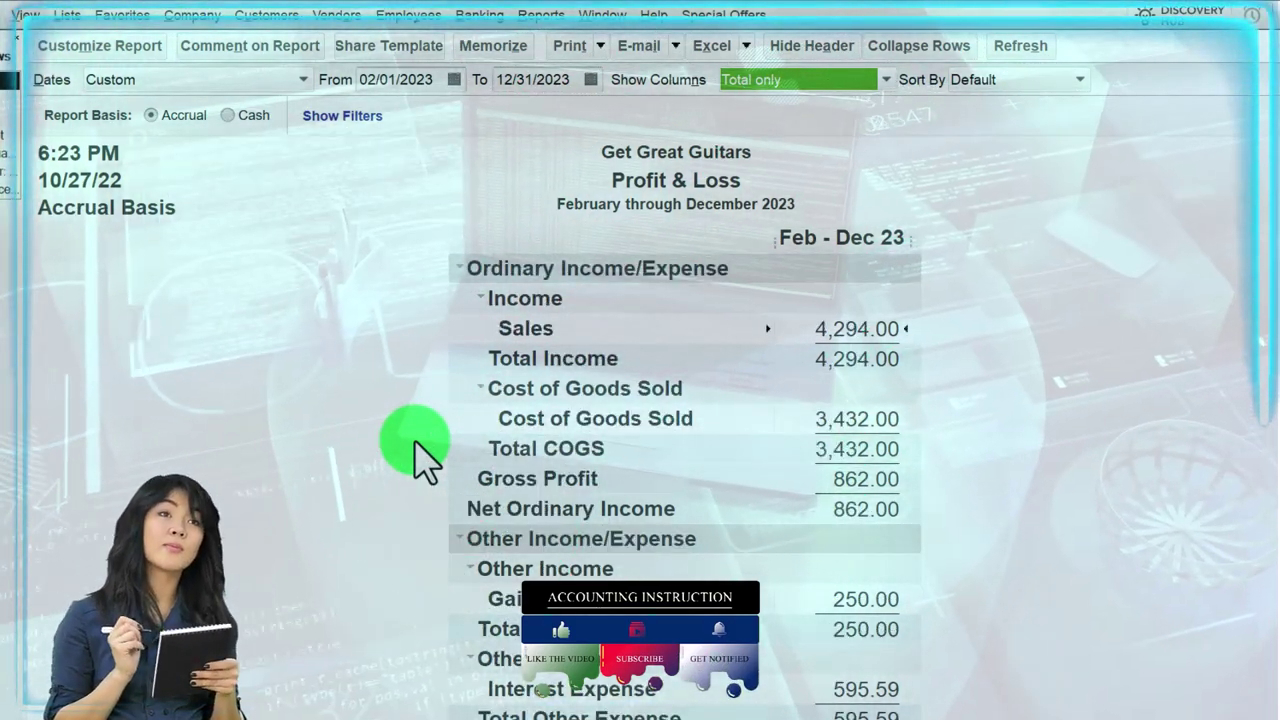
click(850, 420)
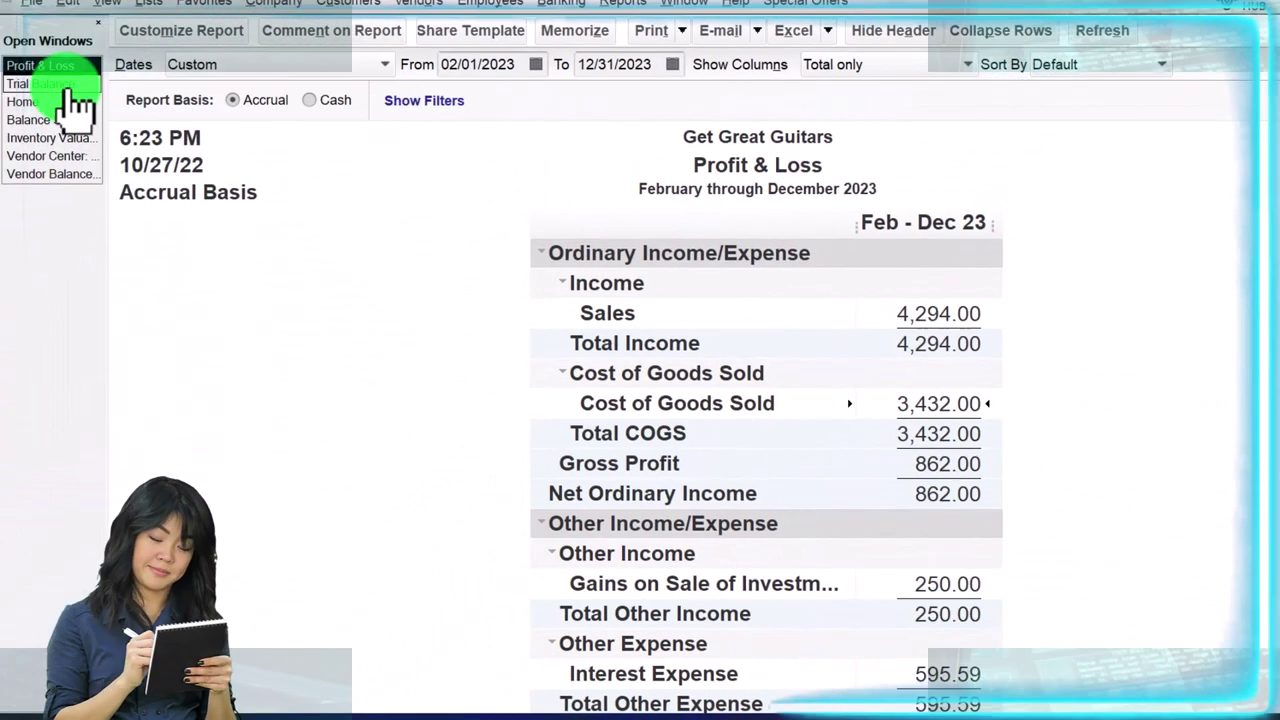
Step: Scroll the Trial Balance to its TOTAL row, confirming debits and credits of 287,622.14
click(68, 86)
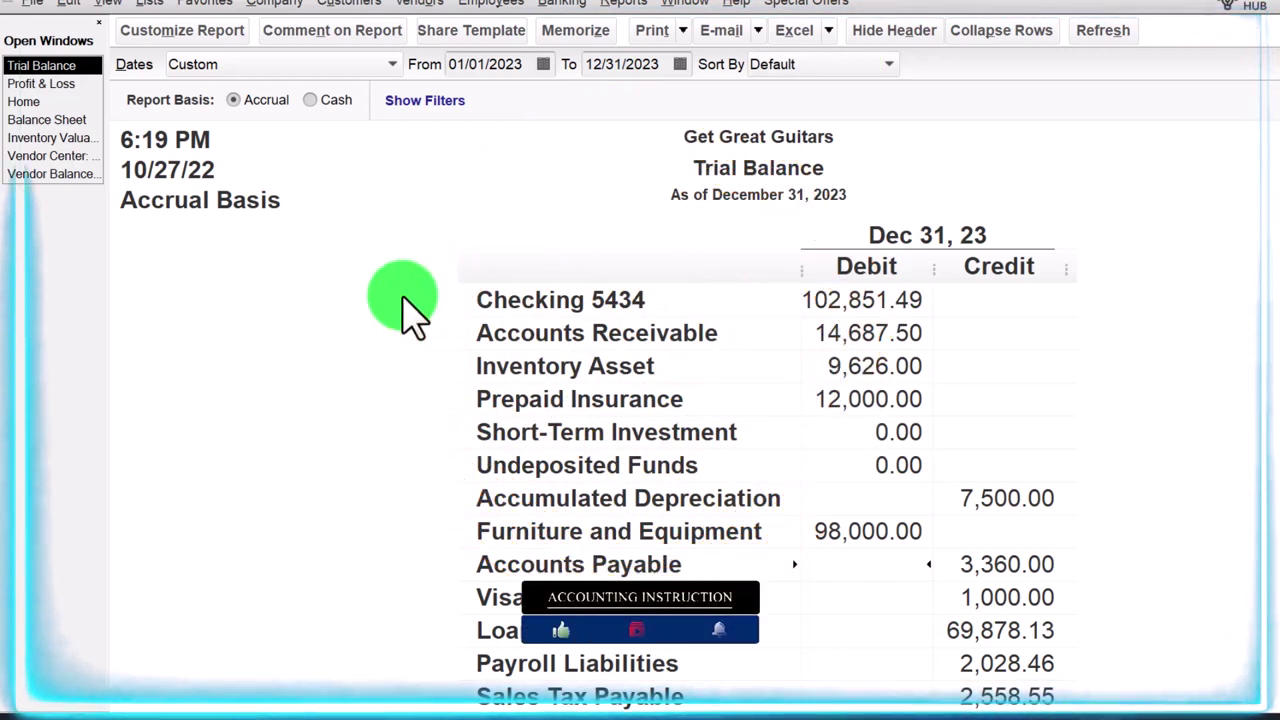
scroll(402, 295, down, 3)
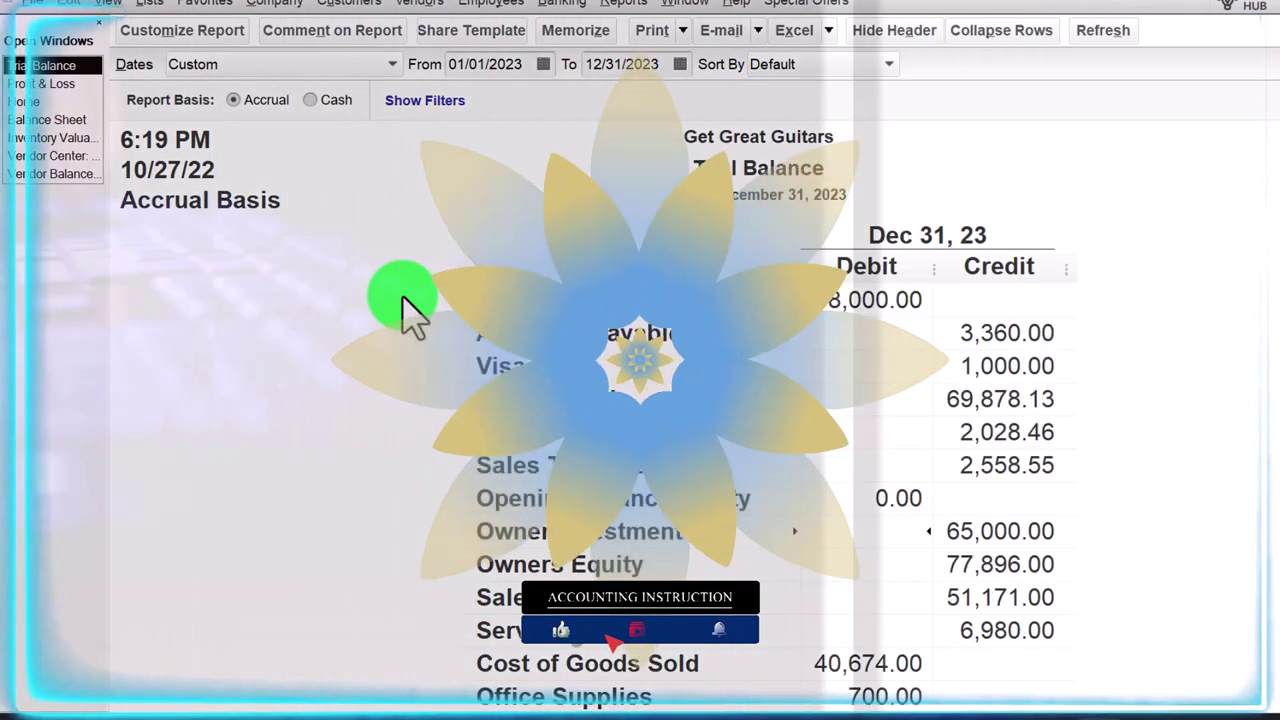
scroll(402, 295, down, 3)
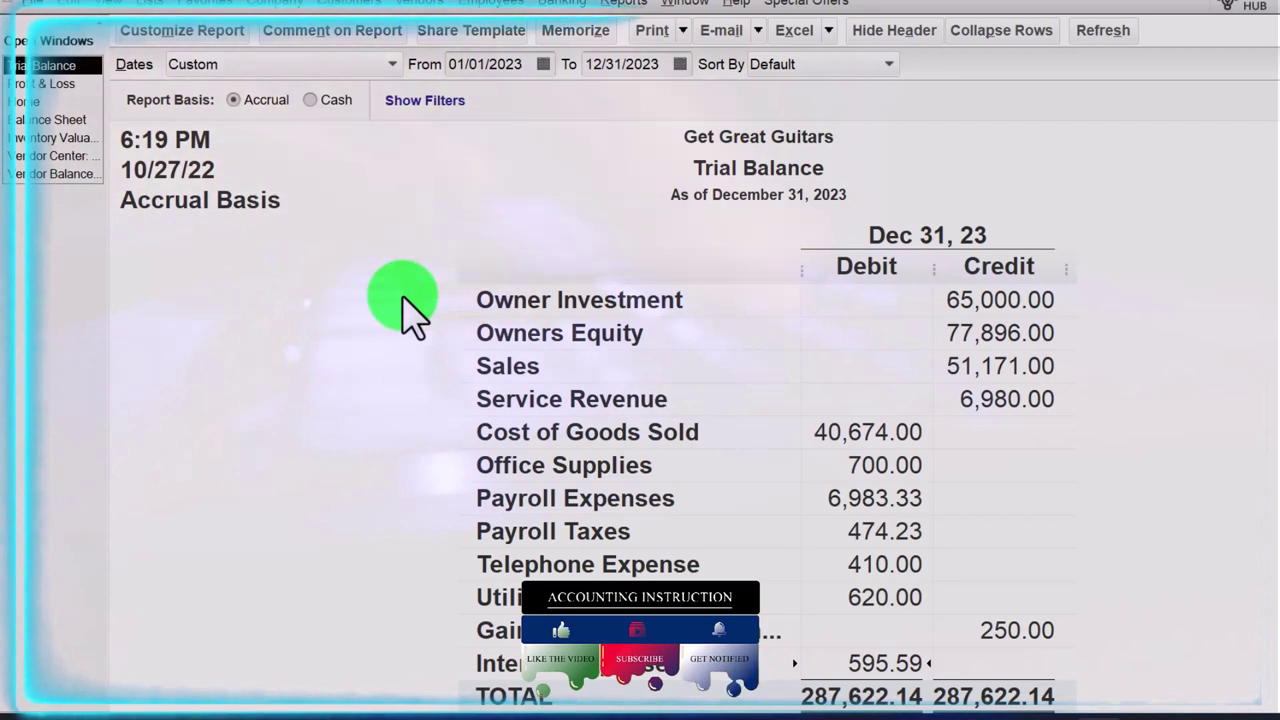
scroll(404, 300, down, 1)
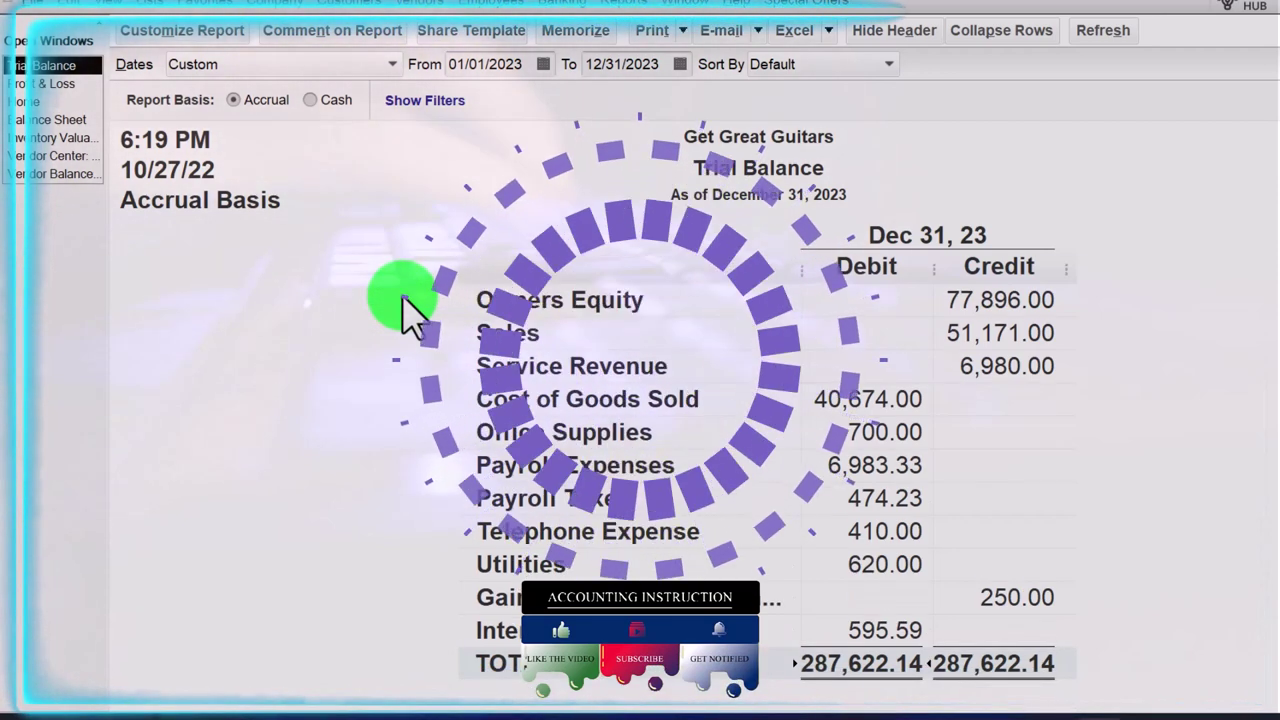